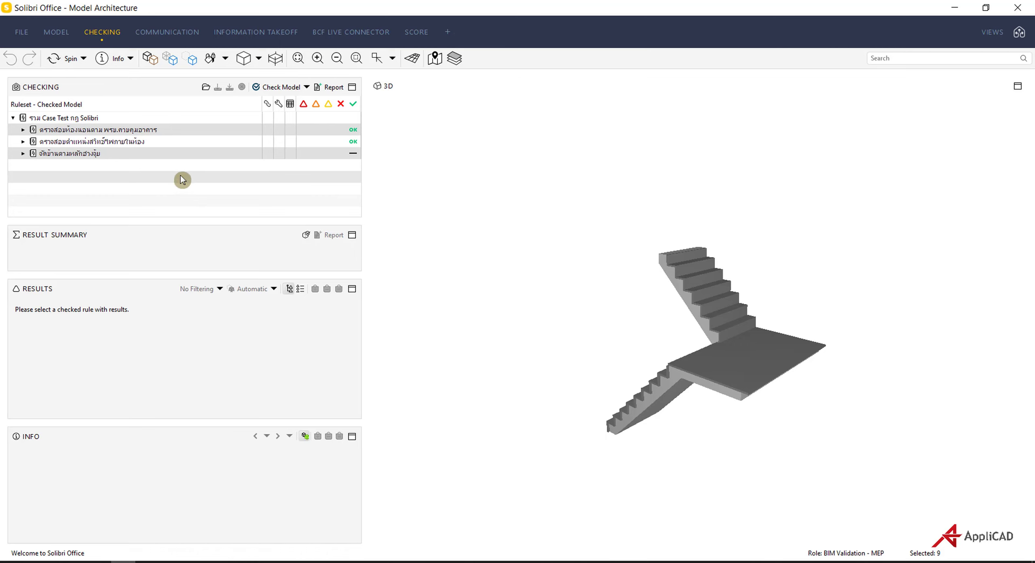
click(21, 35)
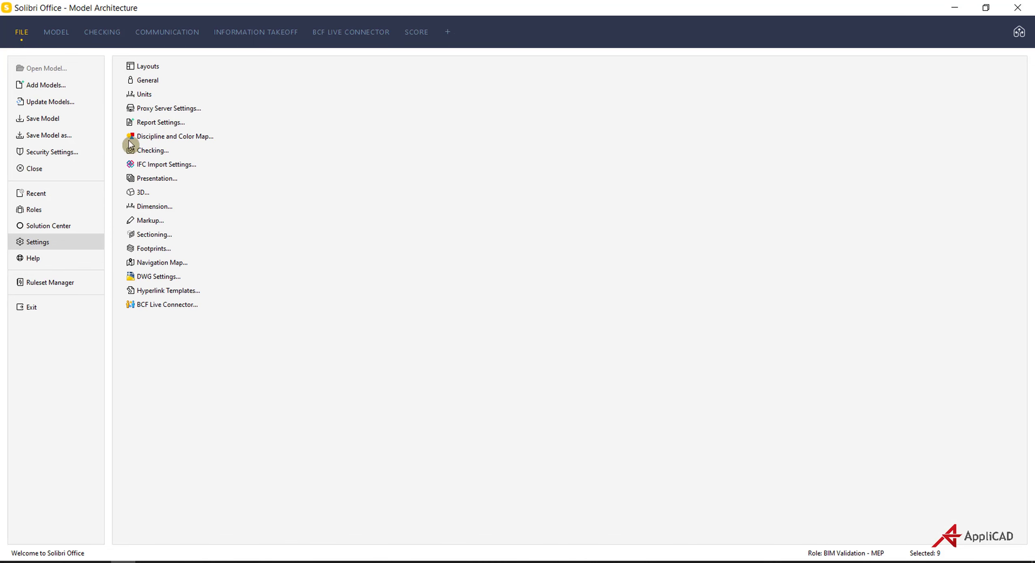
click(65, 282)
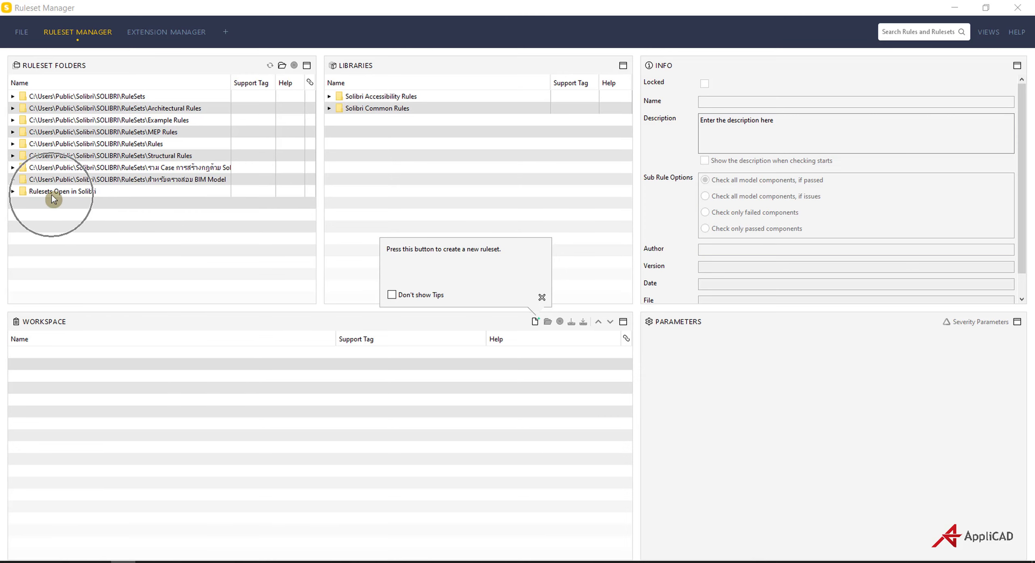
click(13, 193)
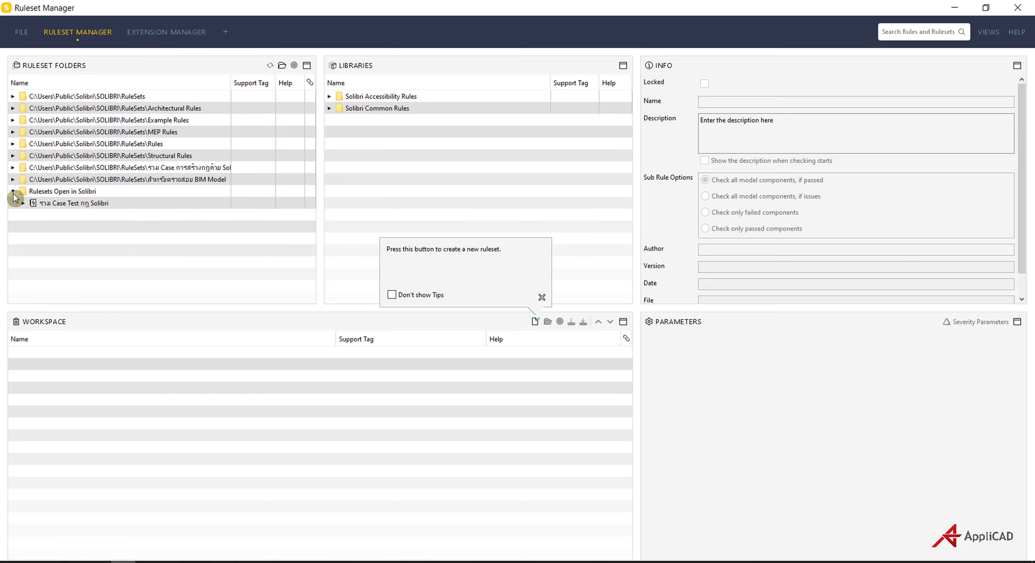
click(78, 205)
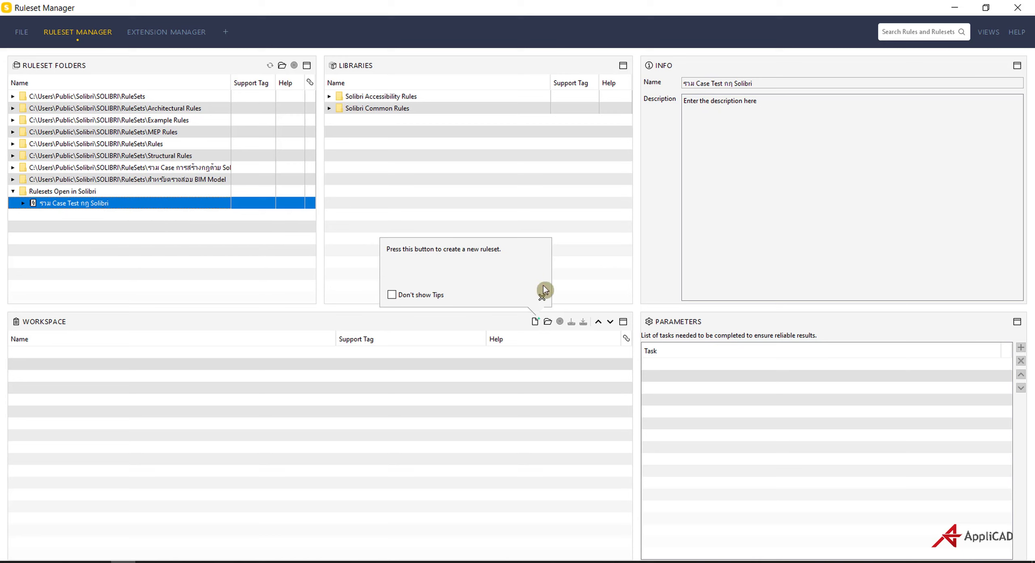
click(550, 323)
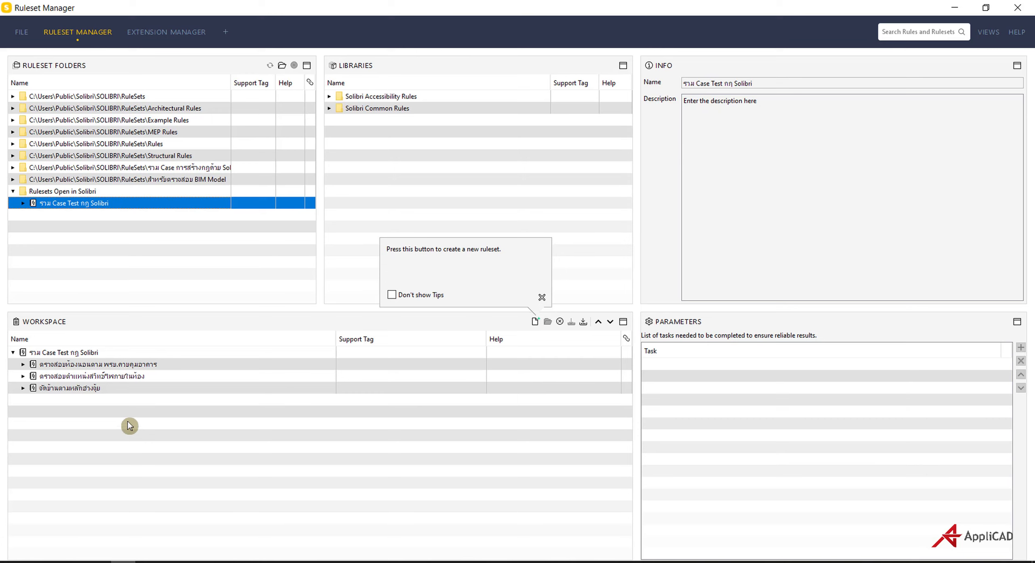
Create a new sub-ruleset inside "รวม Case Test กฎ Solibri" and name it "ตรวจสอบบันไดตามกฎหมายและหลักฮวงจุ้ย"
click(89, 352)
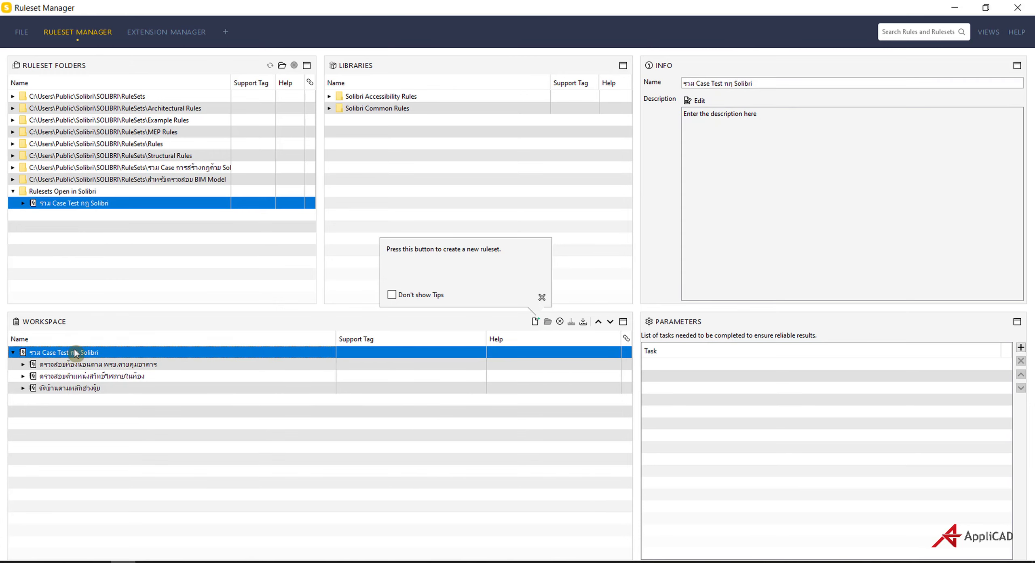
click(536, 322)
click(66, 400)
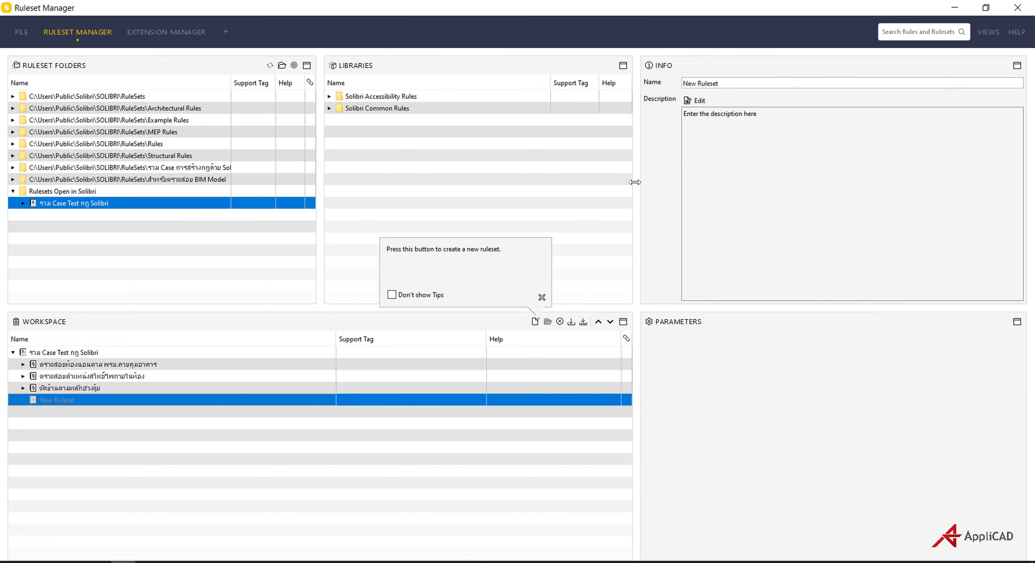
drag(635, 182, 550, 181)
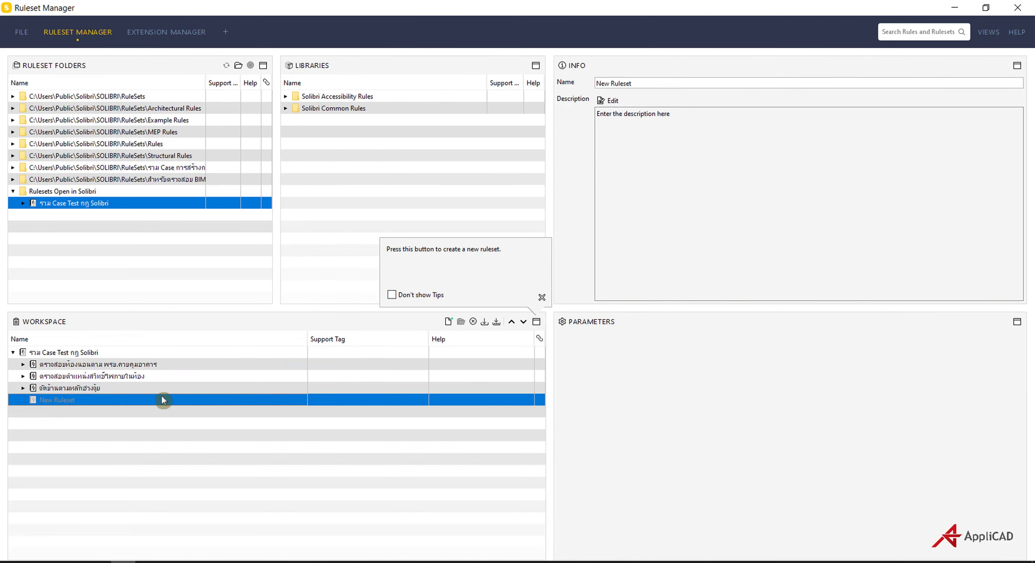
triple_click(637, 86)
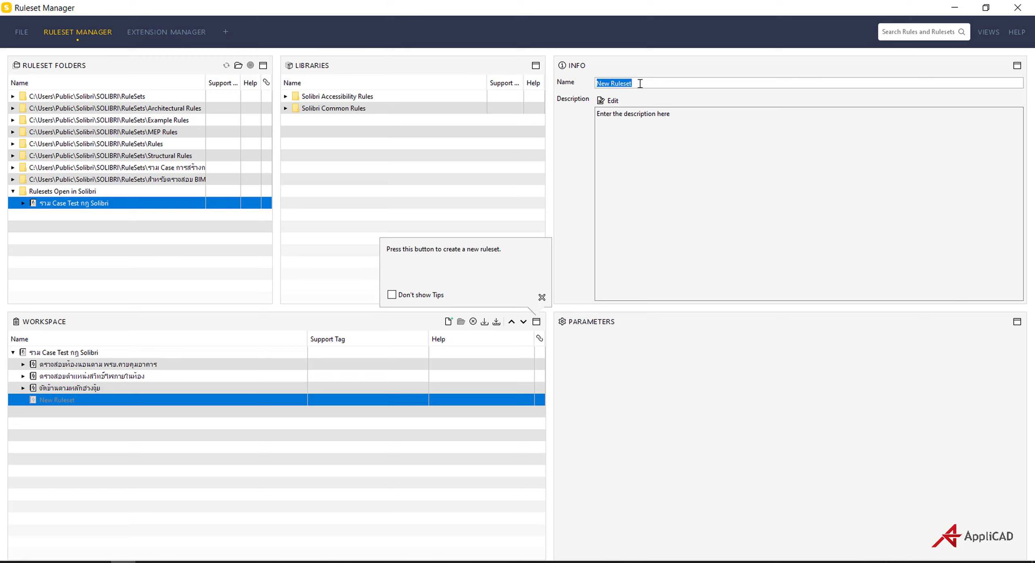
text(ดร)
text(วจสอบม)
text(นไดตาม)
text(กฎหมา)
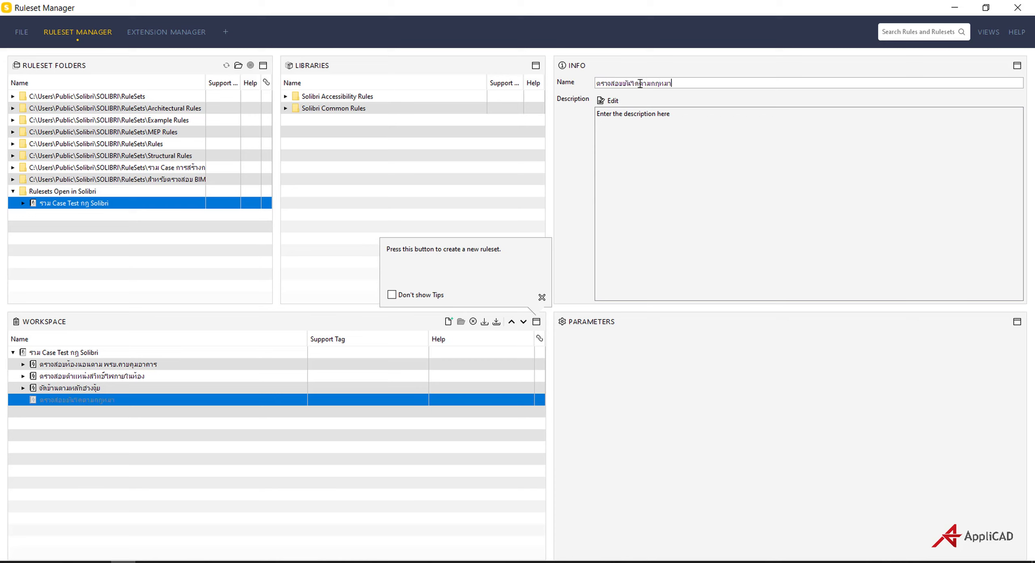
text(ยและหลักฮวงจุ้ย)
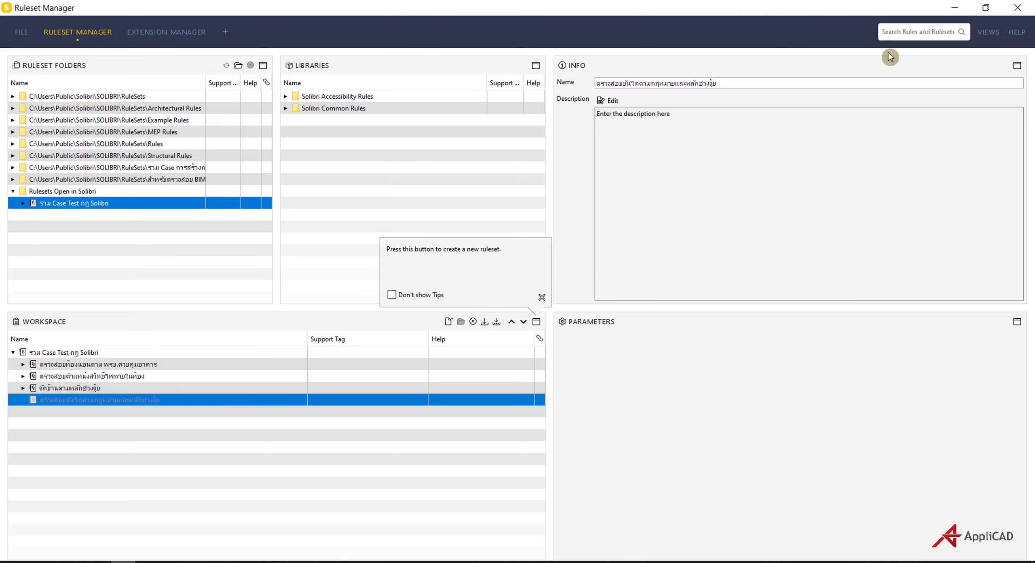
Search the rules for 210 and add the Accessible Stair Rule from the libraries to the new stair ruleset
click(907, 33)
click(907, 34)
text(210)
key(Return)
drag(564, 185, 635, 152)
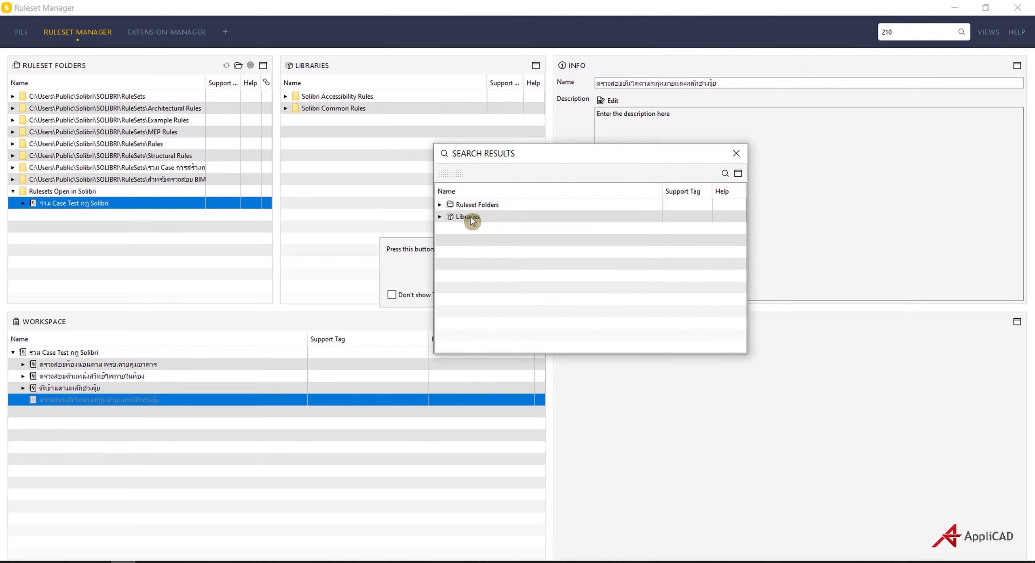
click(440, 217)
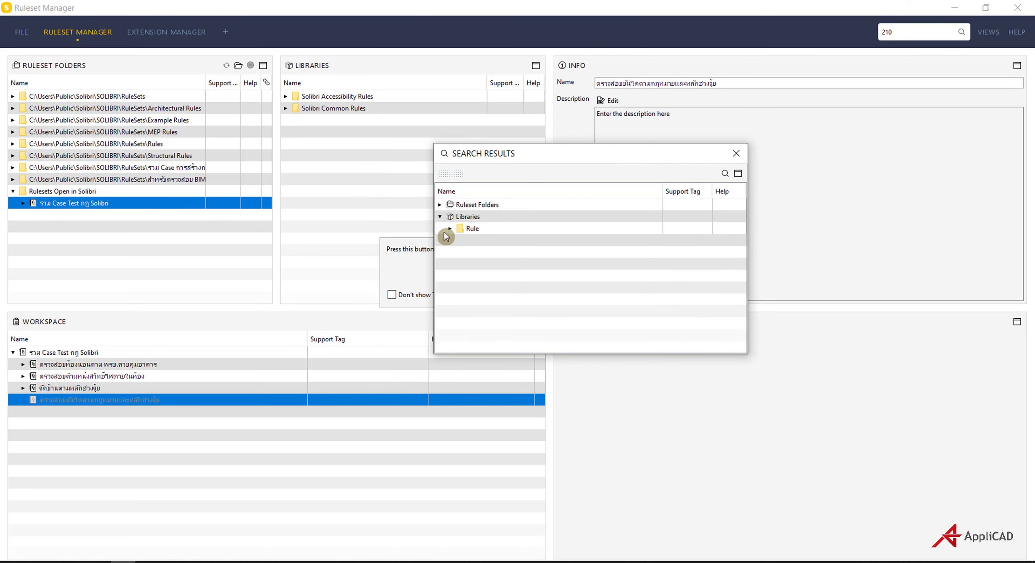
click(450, 228)
click(502, 242)
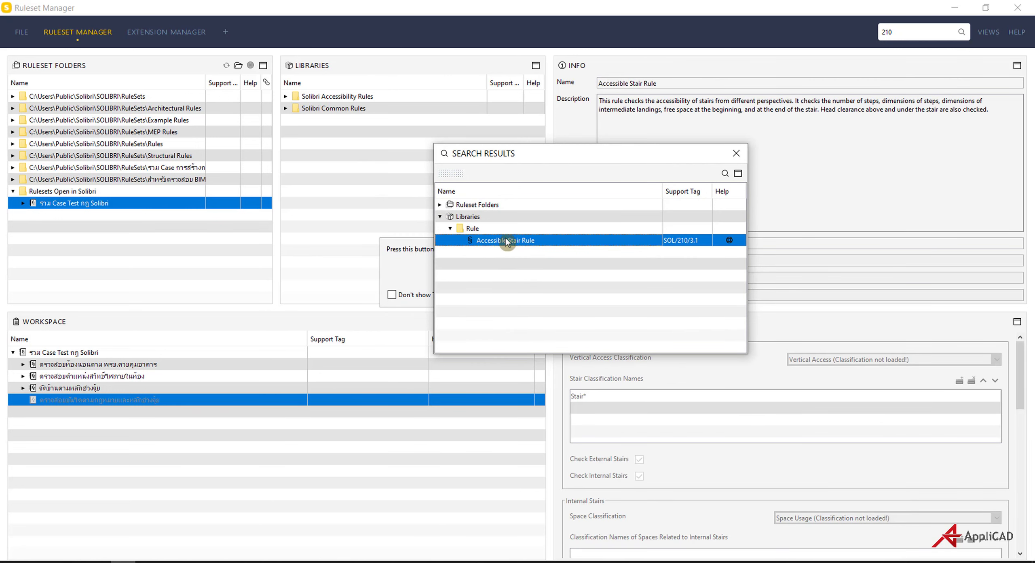
drag(506, 241, 109, 400)
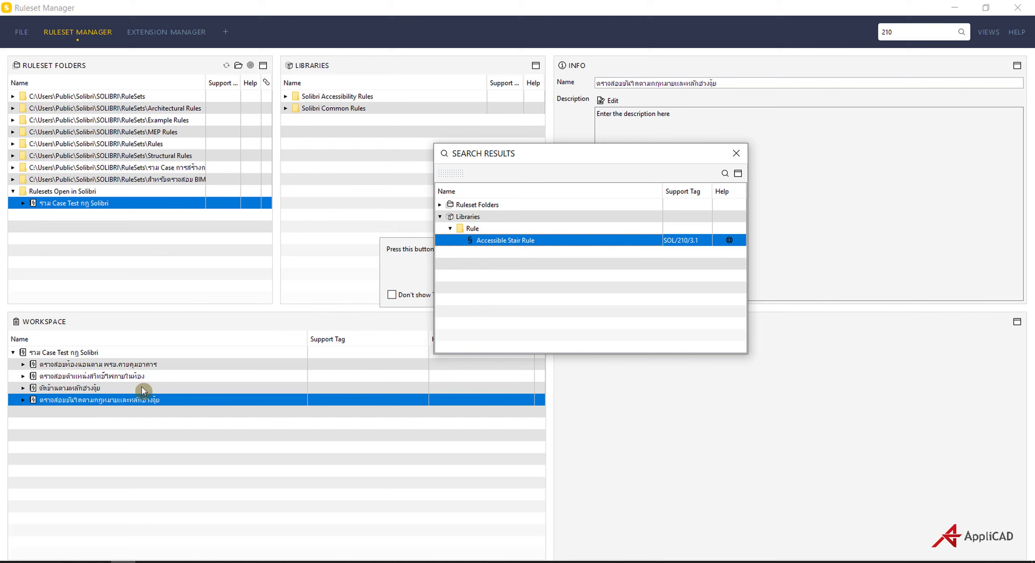
click(737, 160)
Rename the Accessible Stair Rule in the new ruleset as "#1_ตรวจสอบความกว้างบันไดและลูกตั้ง ลูกนอน"
click(22, 401)
click(91, 413)
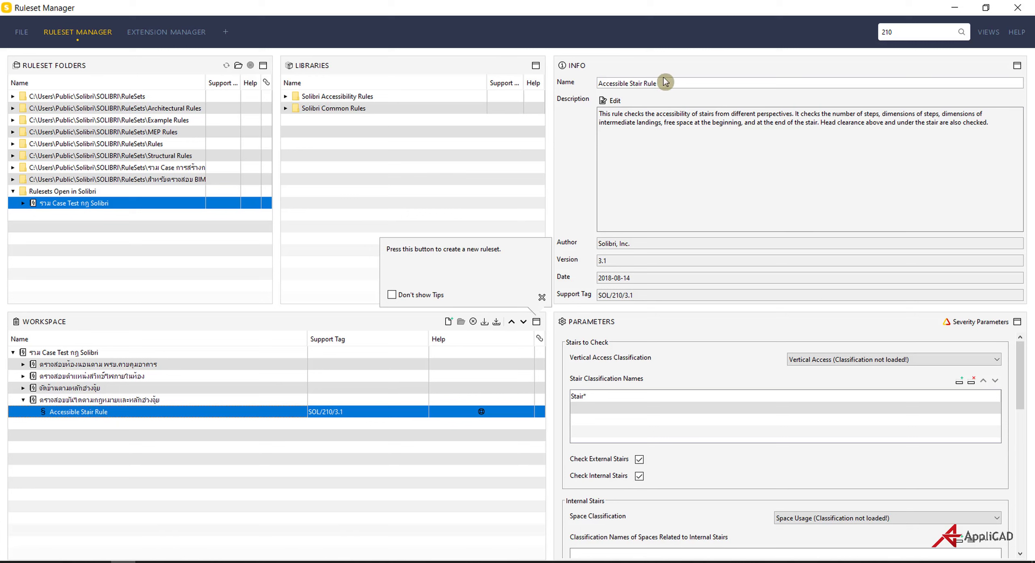
drag(666, 82, 594, 82)
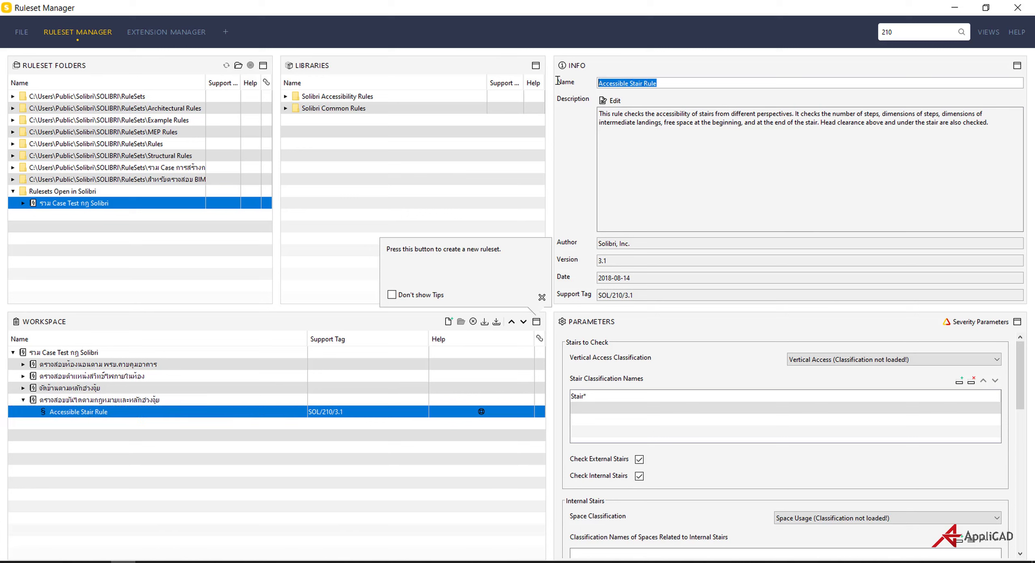
text(ต)
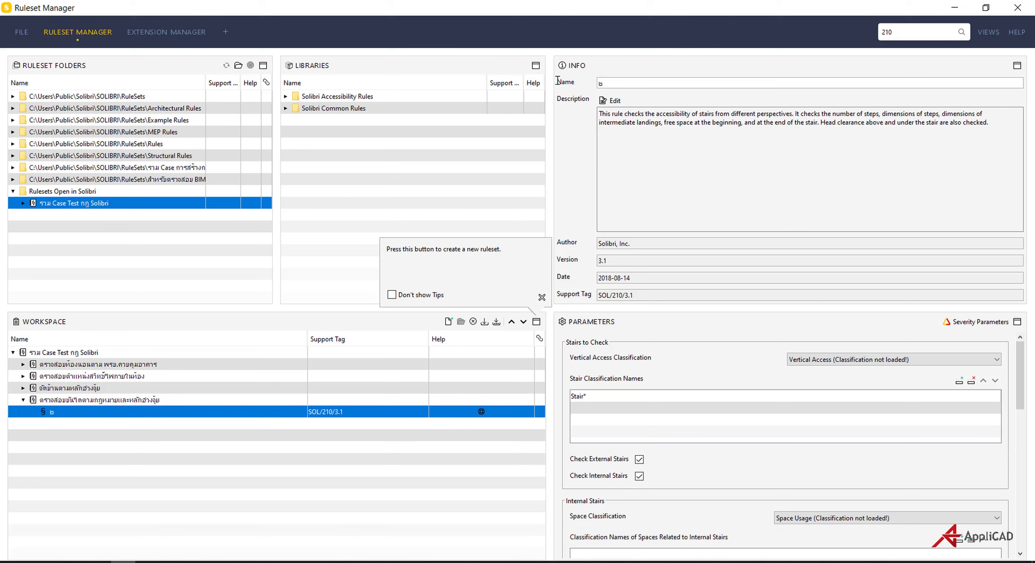
key(BackSpace)
text(#1)
text(_)
text(ตรวจสอ)
text(บ)
text(ตาม)
text(กว้างบ)
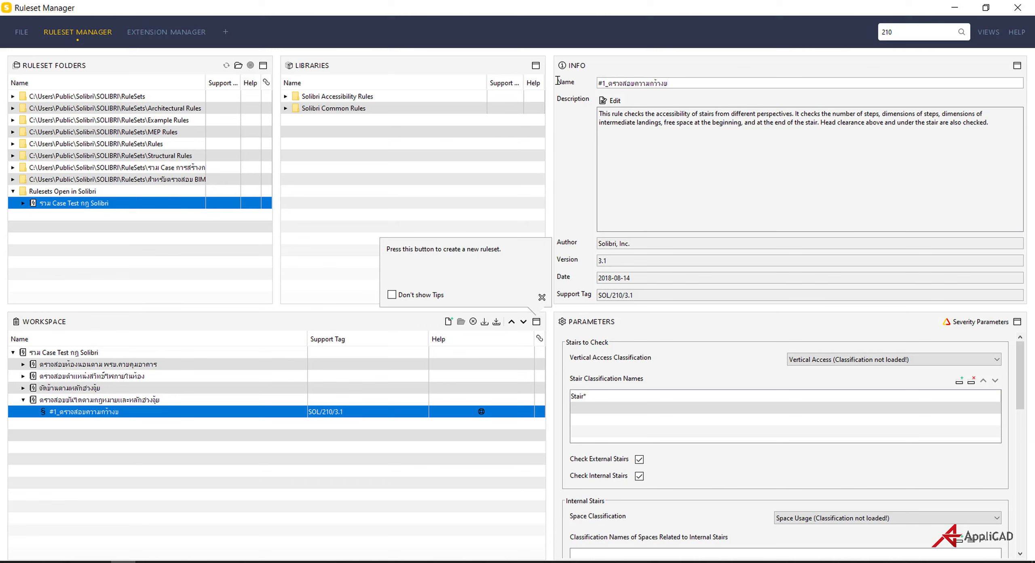
text(ันไดและลูกตั้ง ลูกนอน)
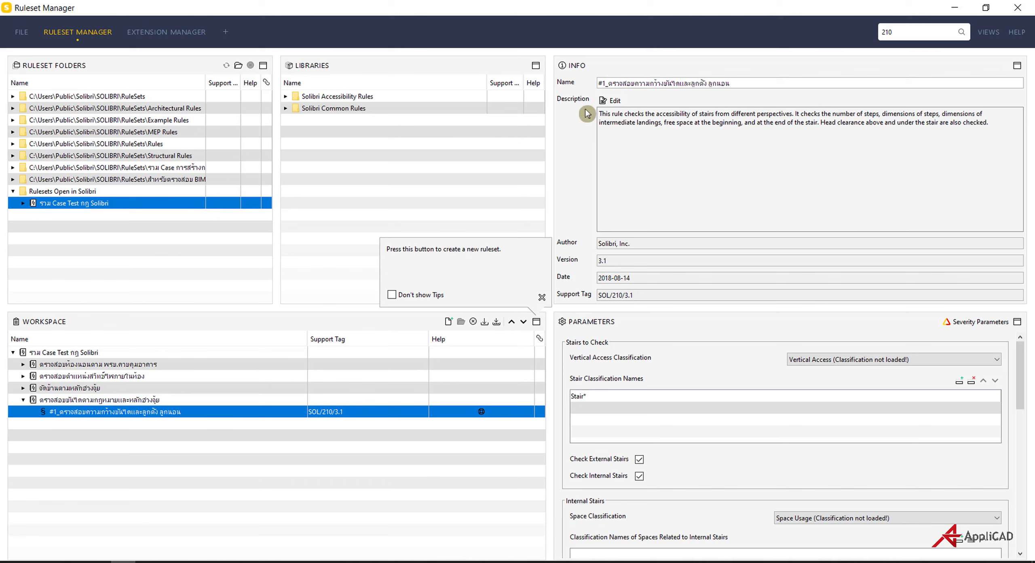
Replace the stair rule's description text with "ความกว้างบันไดไม่น้อยกว่า 0.80m"
click(618, 102)
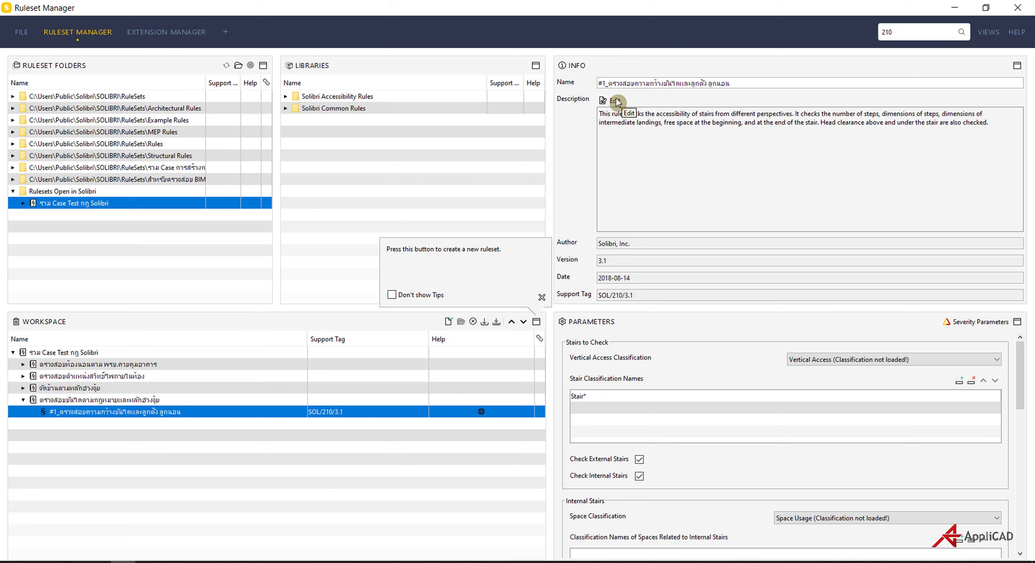
drag(587, 247, 371, 218)
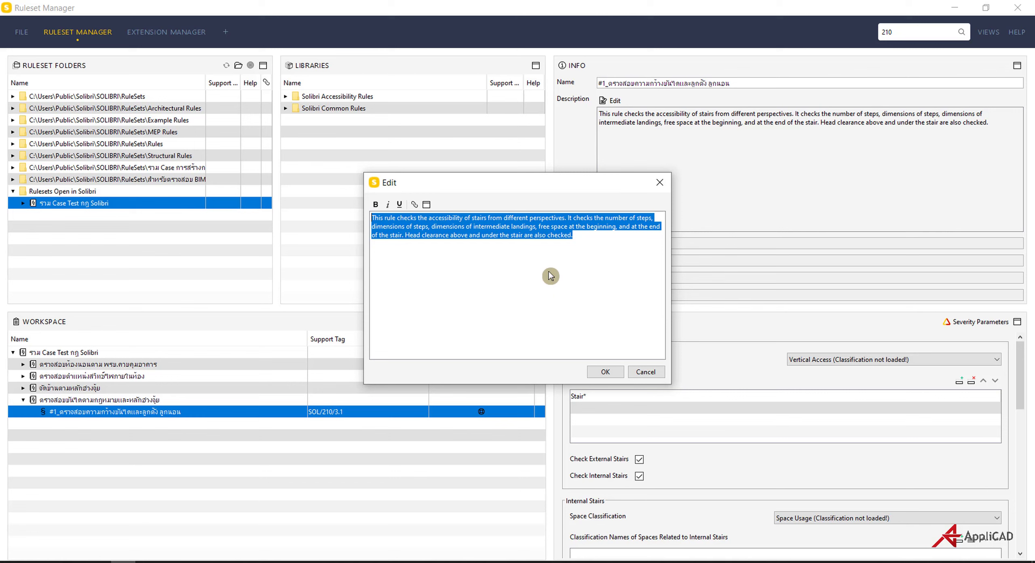
text(ส)
key(BackSpace)
text(ความก)
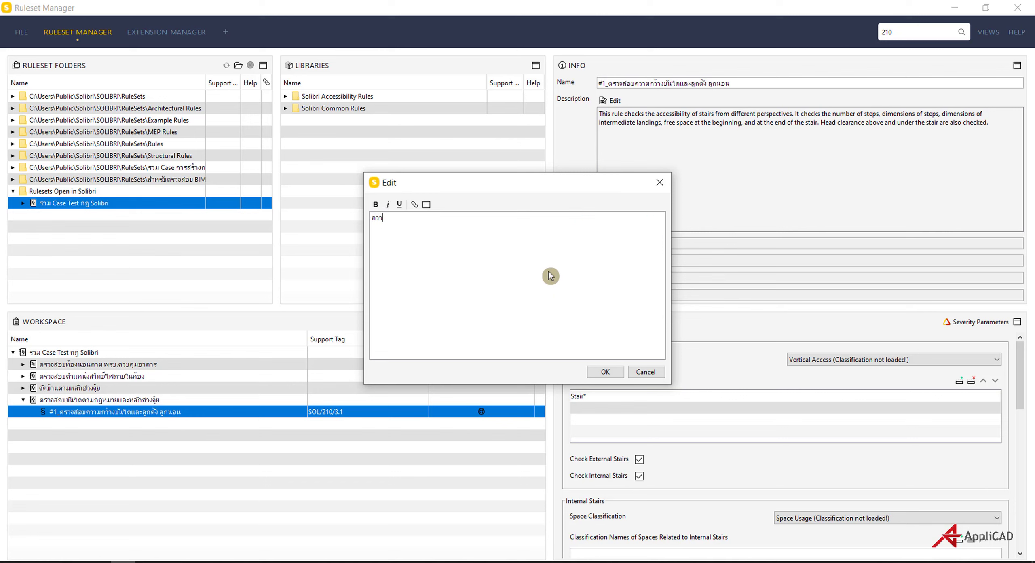
text(ว้าง)
text(บันไดไม่)
text(น้อยกว่า)
text( 0.50)
key(BackSpace)
key(BackSpace)
text(80m)
Add the riser requirement "ลูกตั้งสูงไม่เกิน 0.20m" on a new line of the rule description
key(Return)
key(Return)
text(]^d9yh)
key(BackSpace)
key(BackSpace)
key(BackSpace)
key(BackSpace)
key(BackSpace)
key(BackSpace)
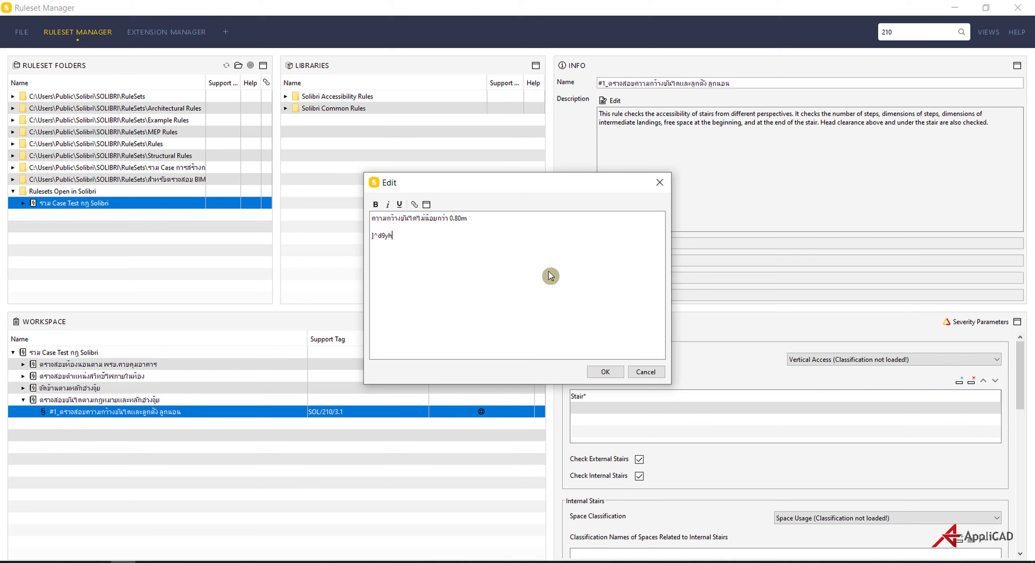
text(ลูกตั้งสูงไม่เกิน 0.20m)
Add the tread requirement "ลูกนอนกว้างไม่น้อยกว่า 0.22m" as the last description line and save the description
key(Return)
text(]])
key(BackSpace)
key(BackSpace)
text(ลูกนอนกว้างไม่น้อ)
text(ว่า 0.22)
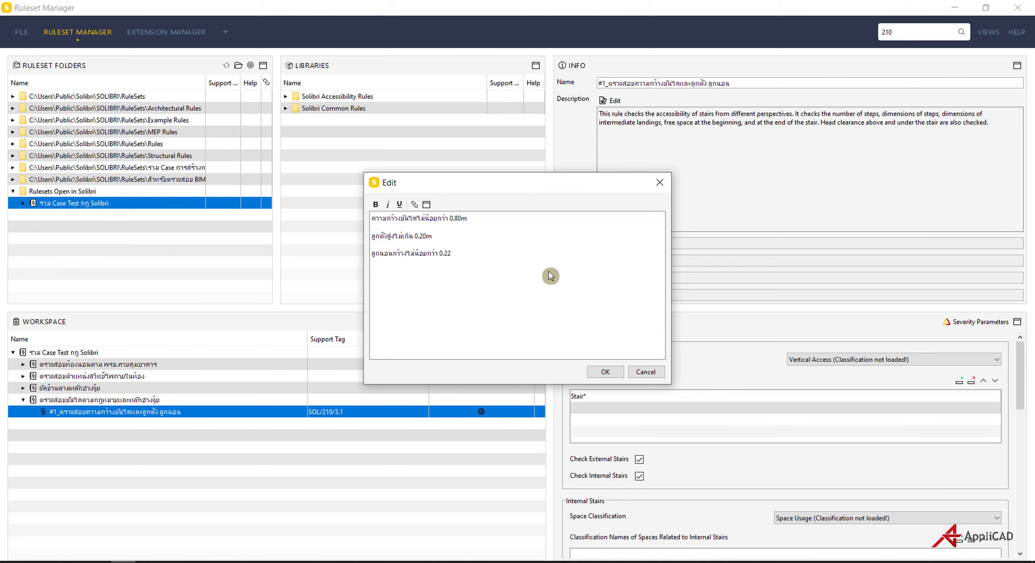
text(m)
drag(474, 184, 484, 132)
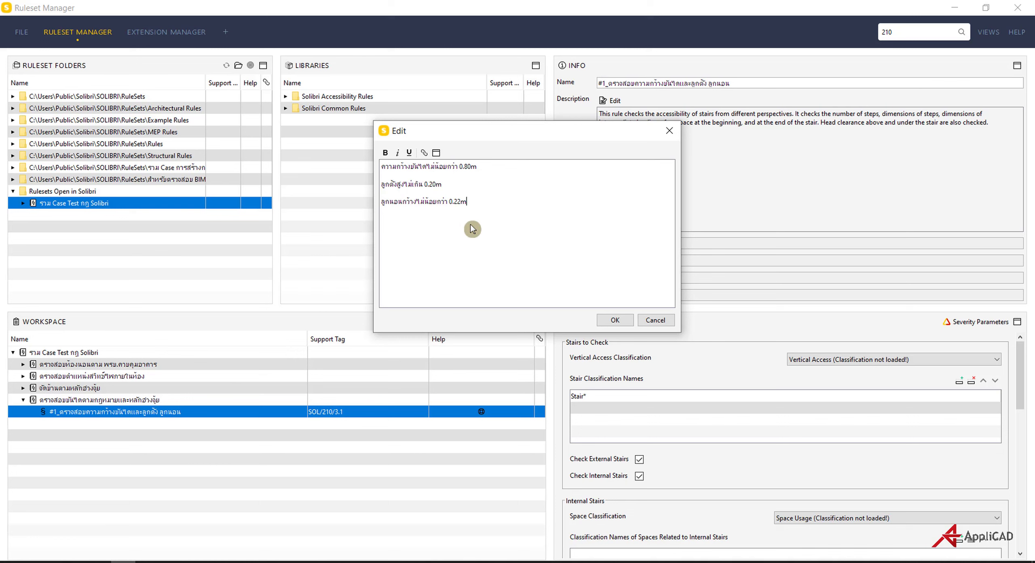
click(614, 320)
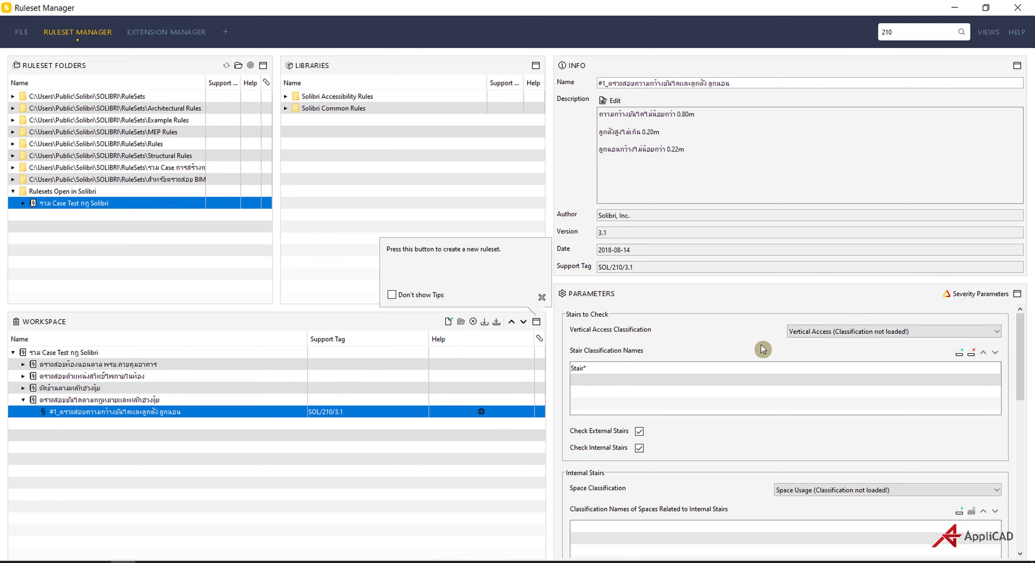
Review the rule's vertical access classification options and the stair landing's classification data in the model
click(868, 337)
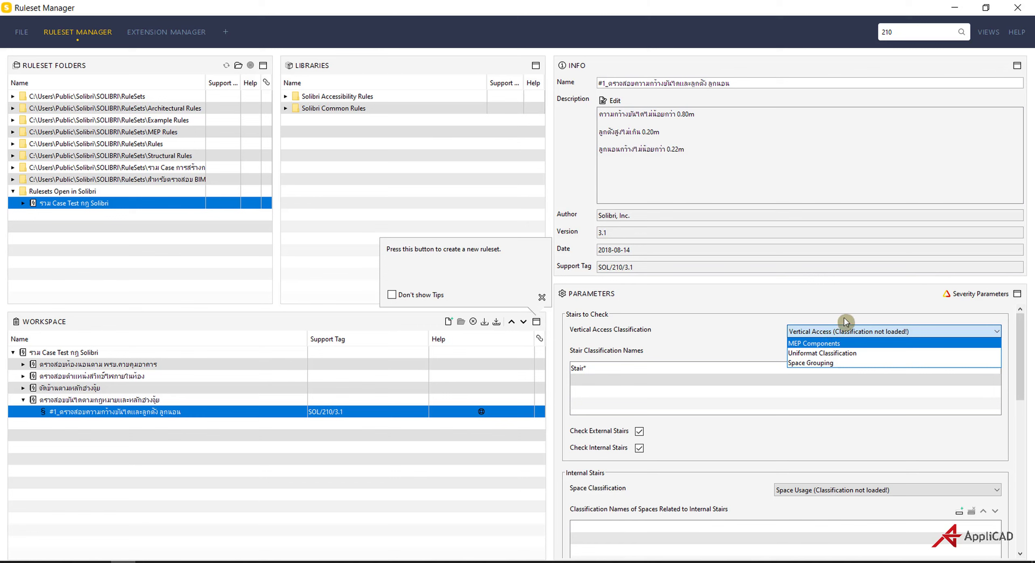
click(854, 310)
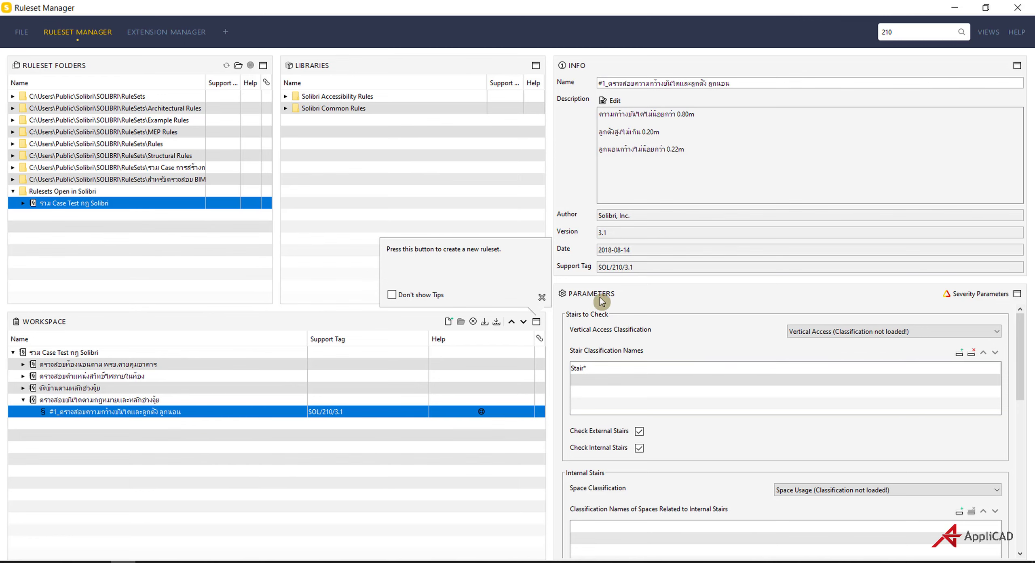
click(20, 34)
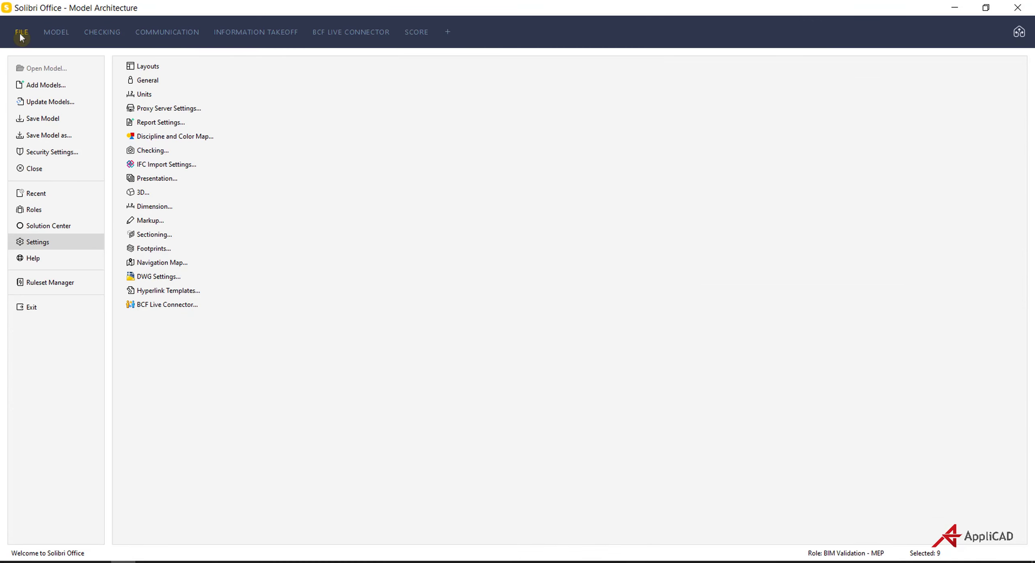
click(57, 35)
scroll(728, 368, up, 1)
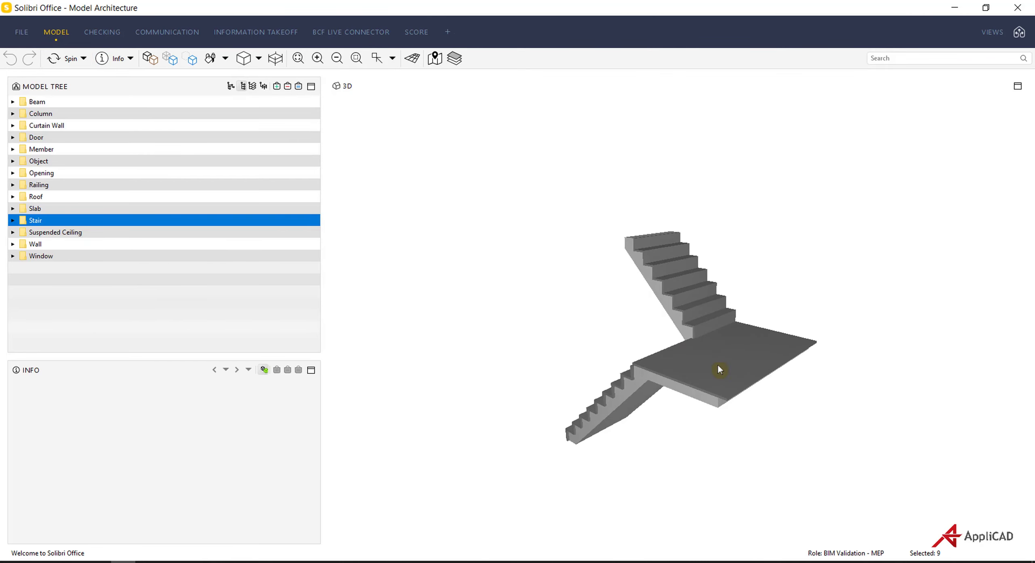
click(694, 380)
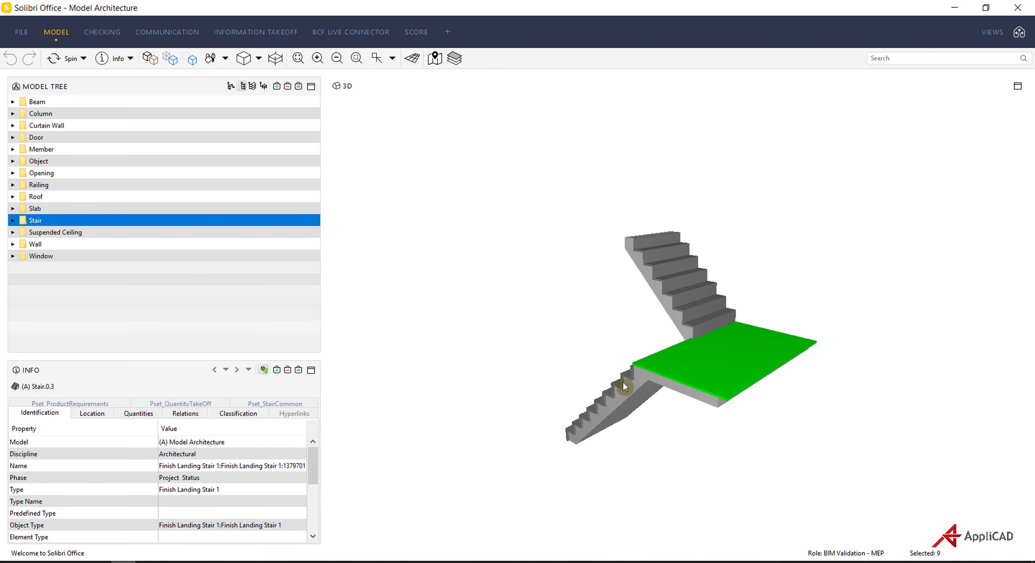
click(711, 377)
scroll(715, 385, up, 1)
drag(138, 273, 138, 275)
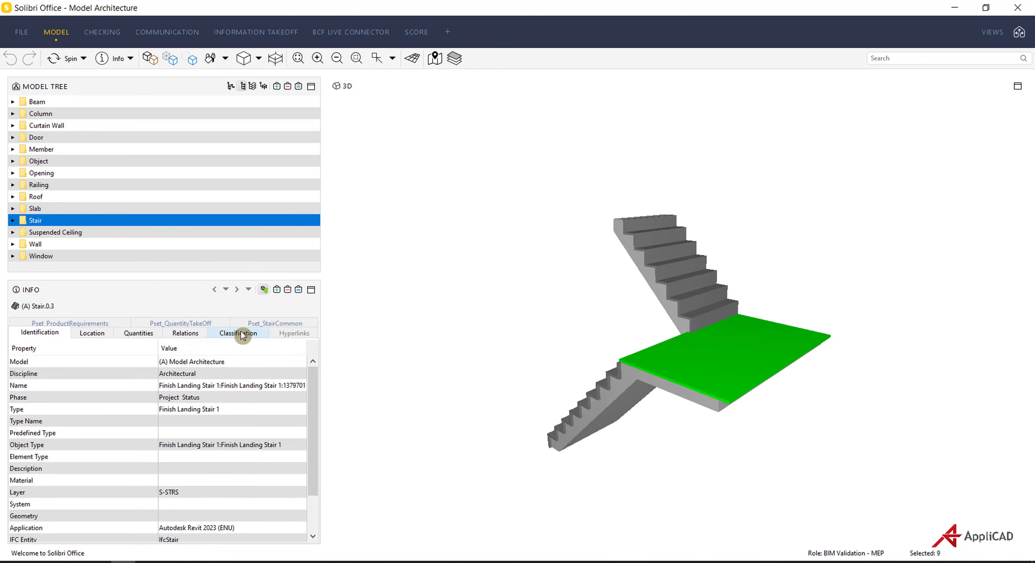
click(239, 333)
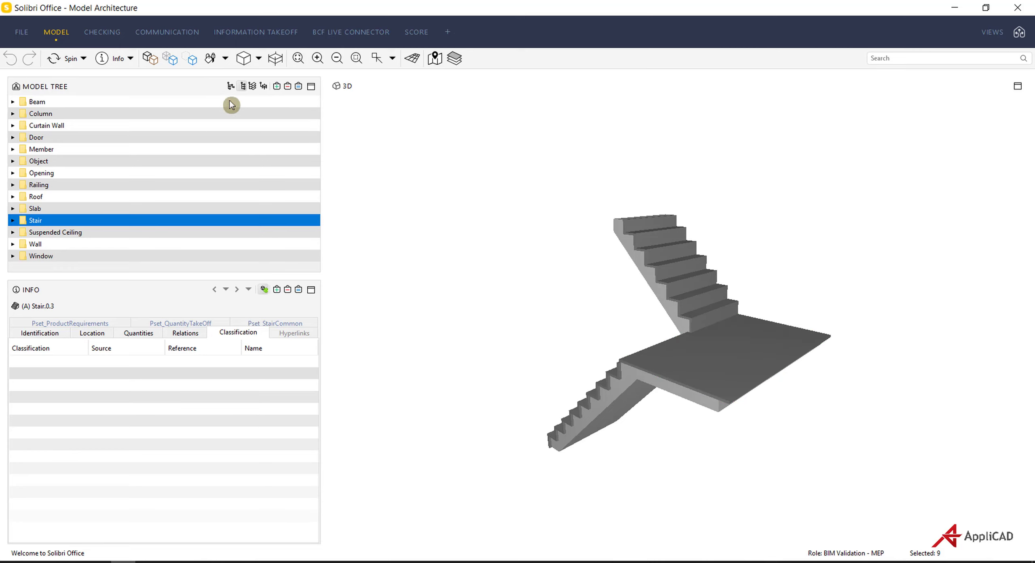
Switch to the information takeoff workspace without loading any takeoff definitions and enlarge the classification area
click(241, 36)
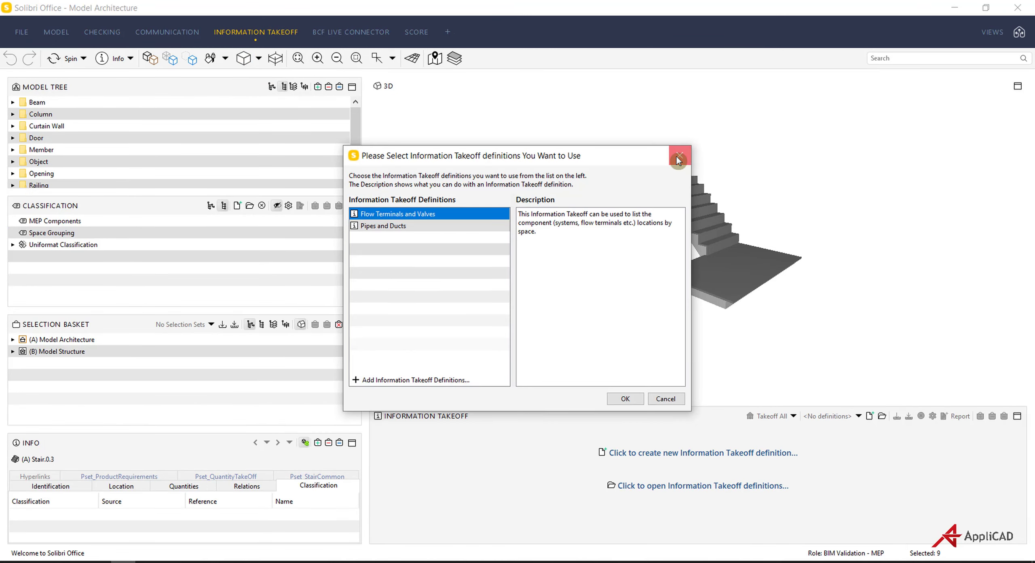
click(677, 156)
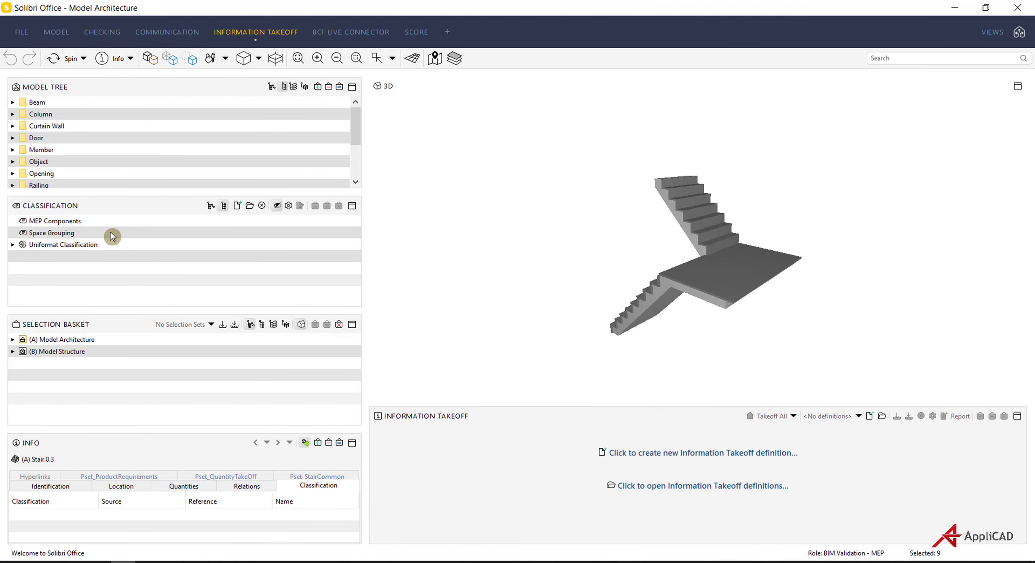
click(52, 206)
drag(113, 307, 111, 346)
click(143, 253)
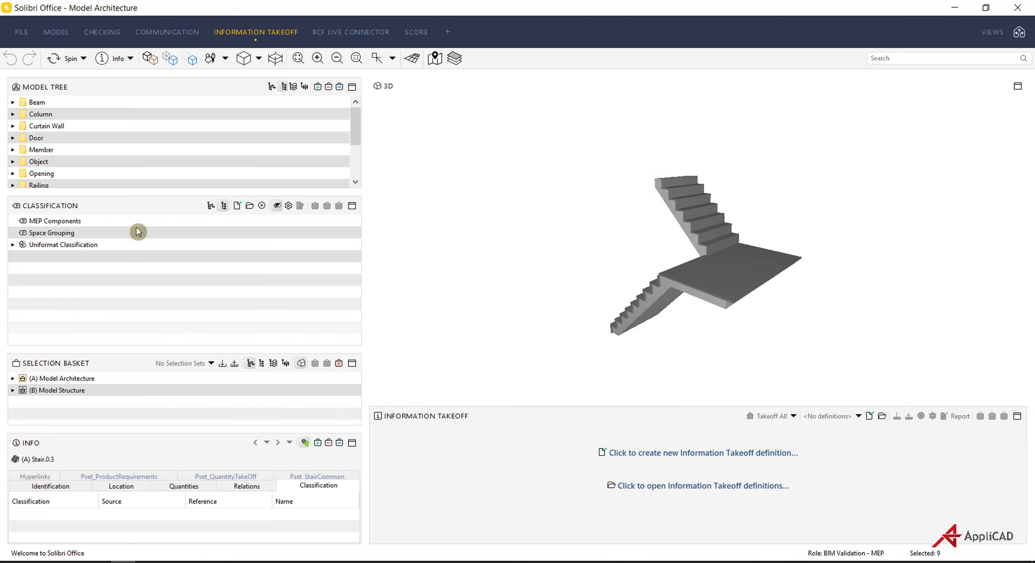
click(160, 224)
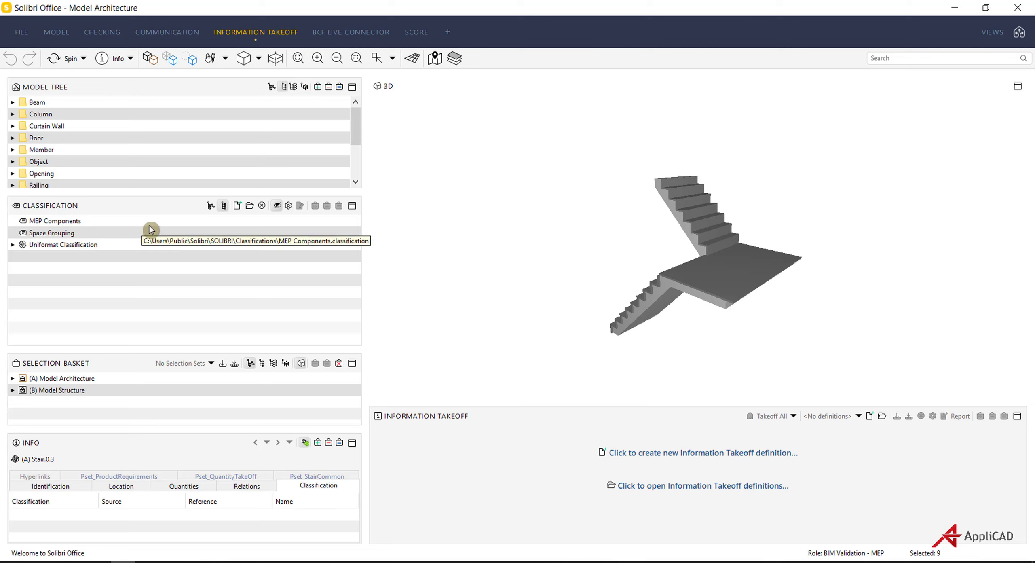
Browse the recommended classifications and the available classification files, and close them without adding any
click(250, 208)
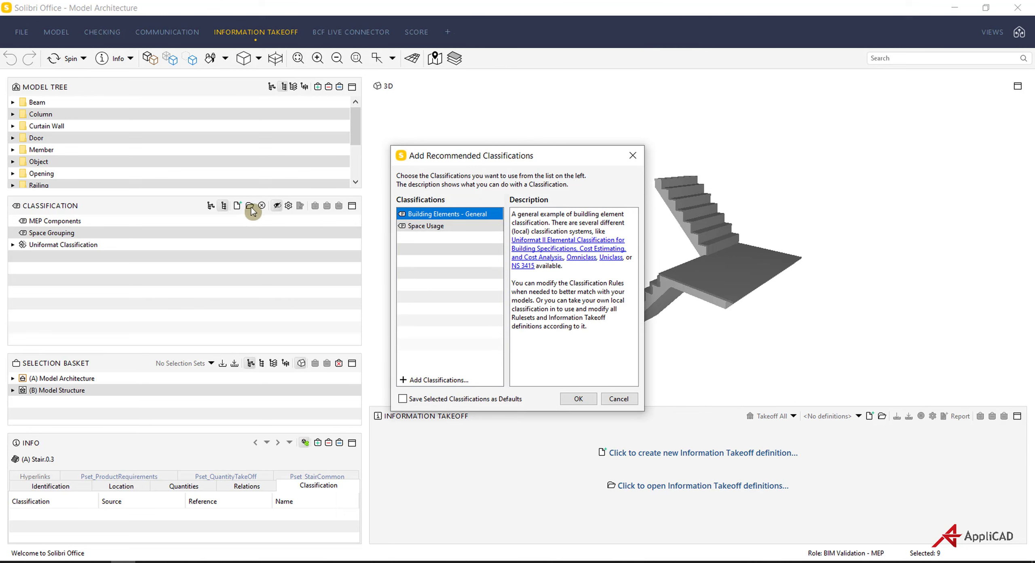
click(457, 381)
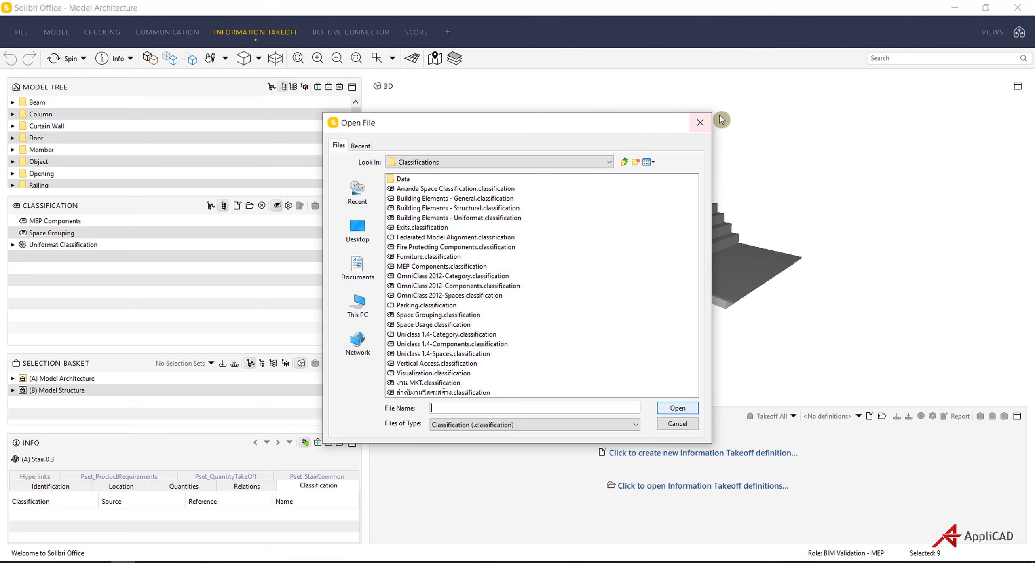
click(700, 122)
click(631, 152)
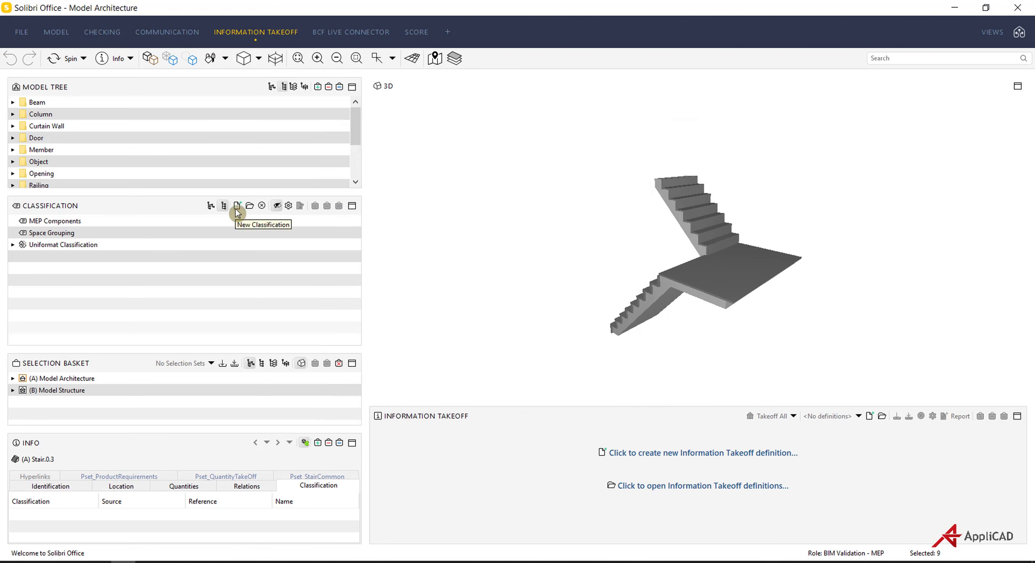
Create a new classification and name it "Class Set"
click(237, 206)
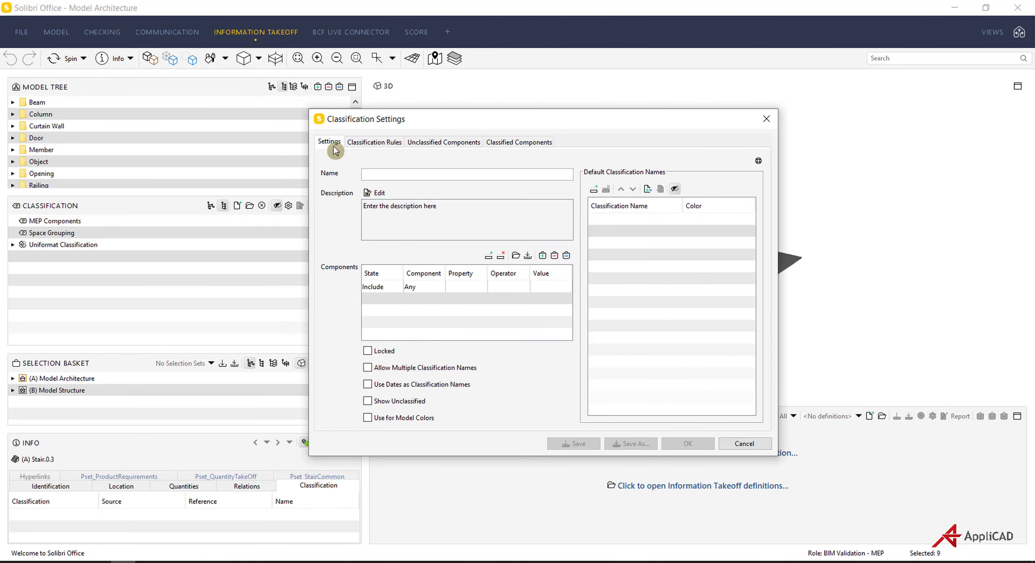
click(382, 171)
text(cla)
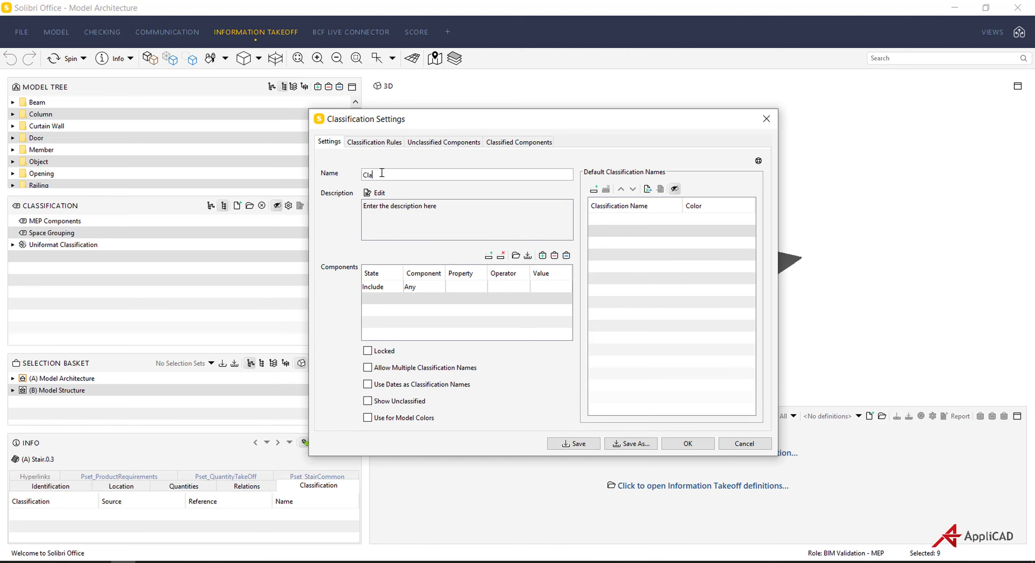
text(ss Set)
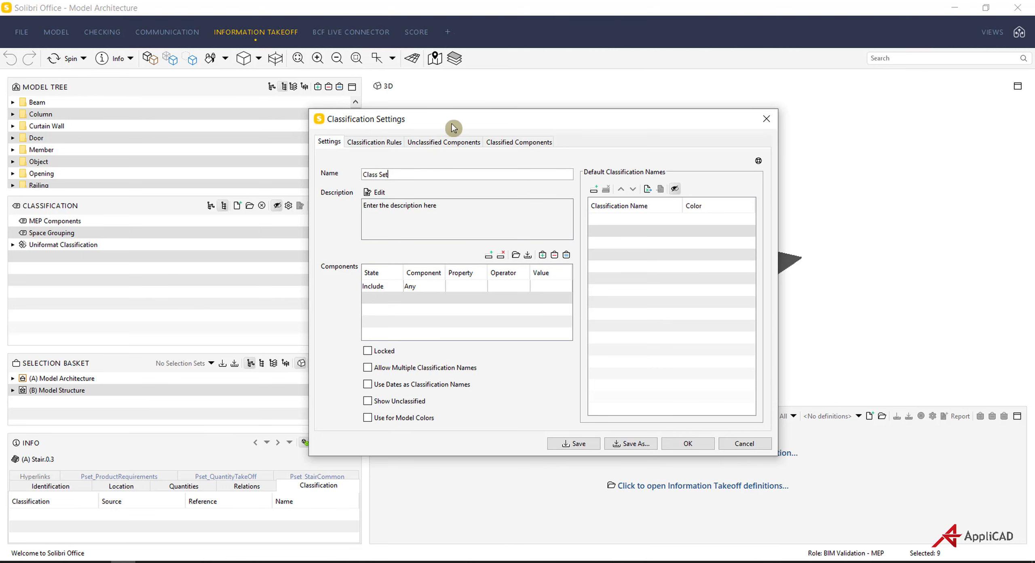
drag(452, 123, 492, 107)
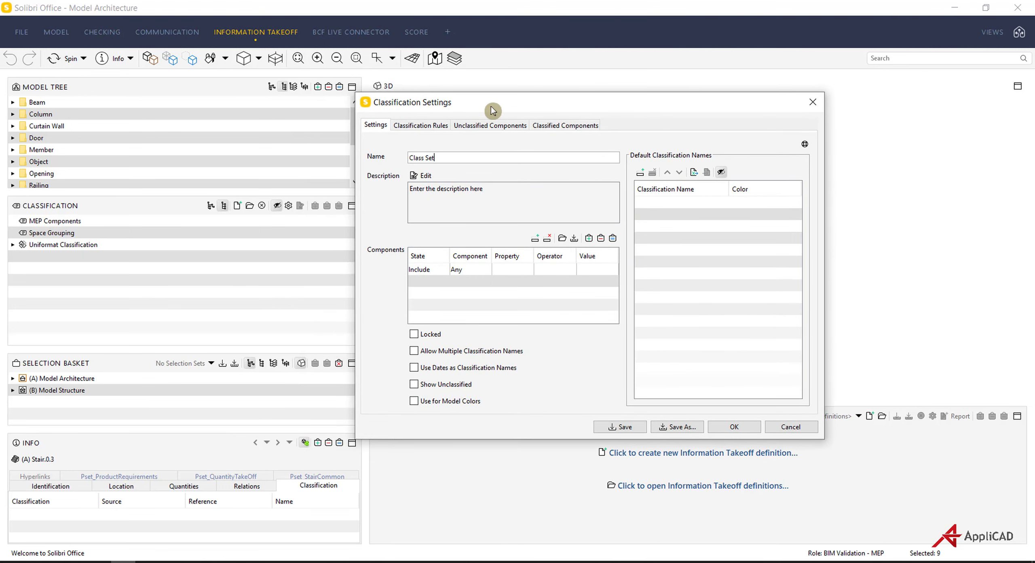
drag(494, 107, 510, 103)
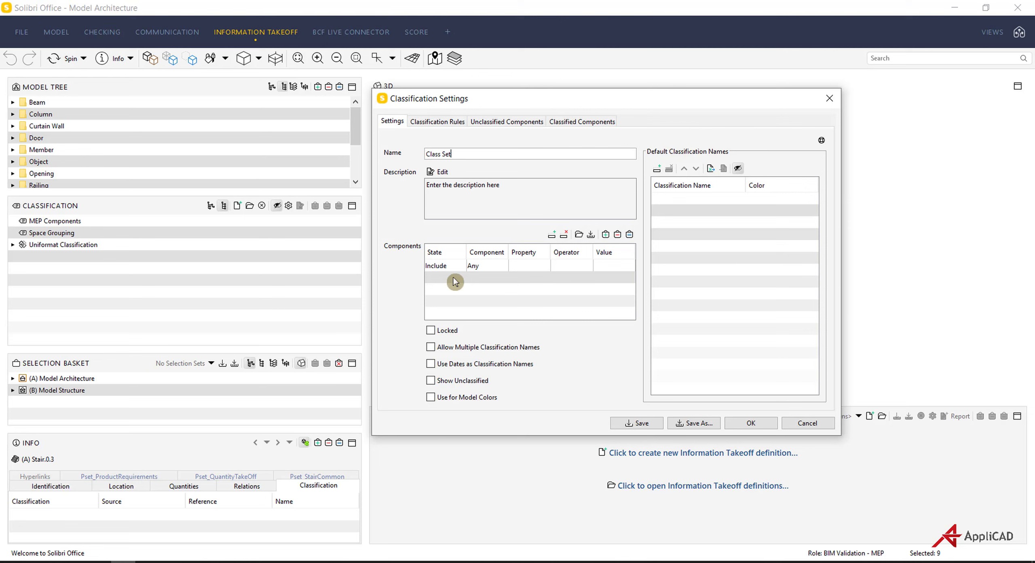
Limit the classification to architectural Stair components, enable Show Unclassified and accept the settings
click(505, 268)
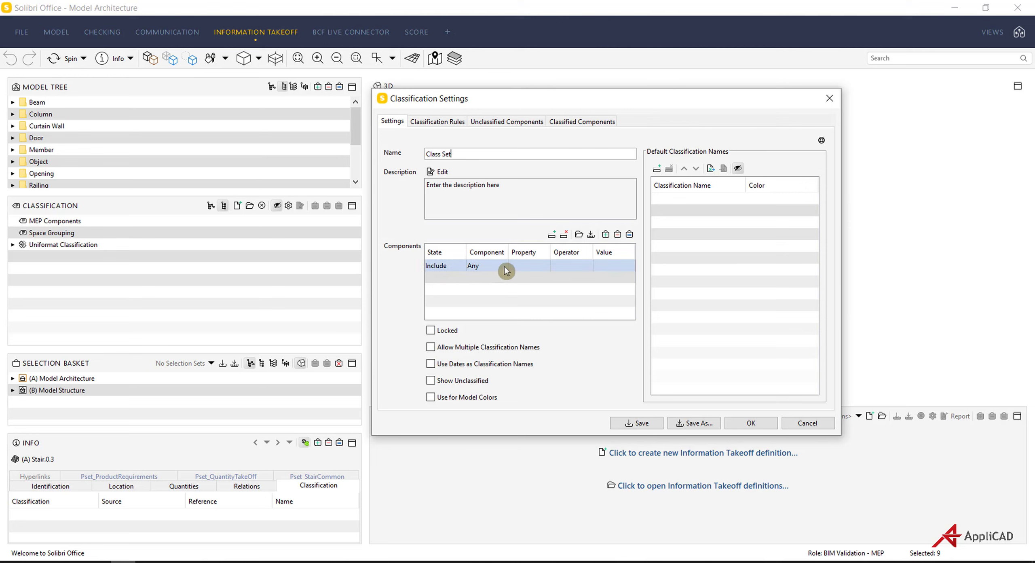
double_click(505, 267)
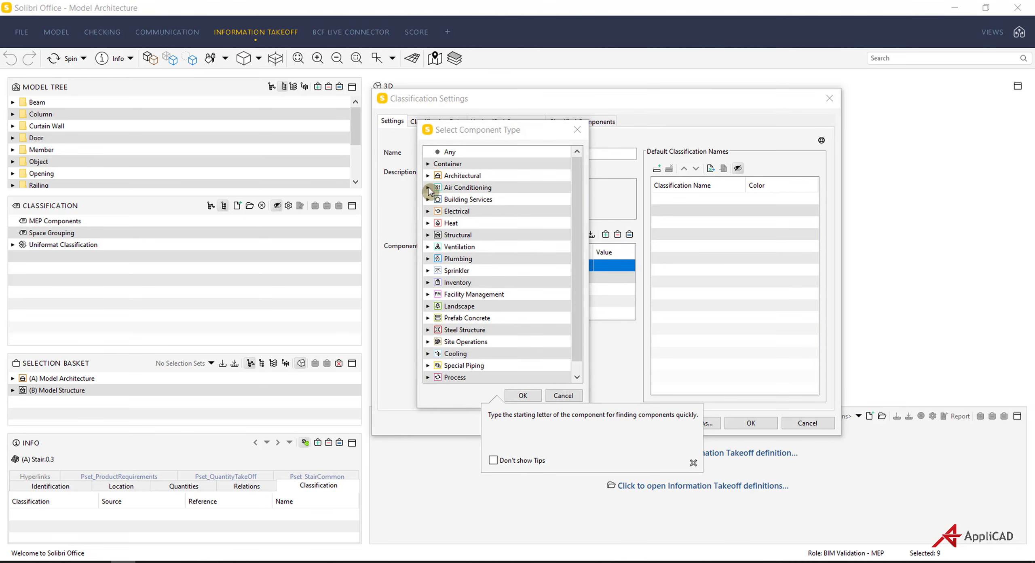
click(429, 176)
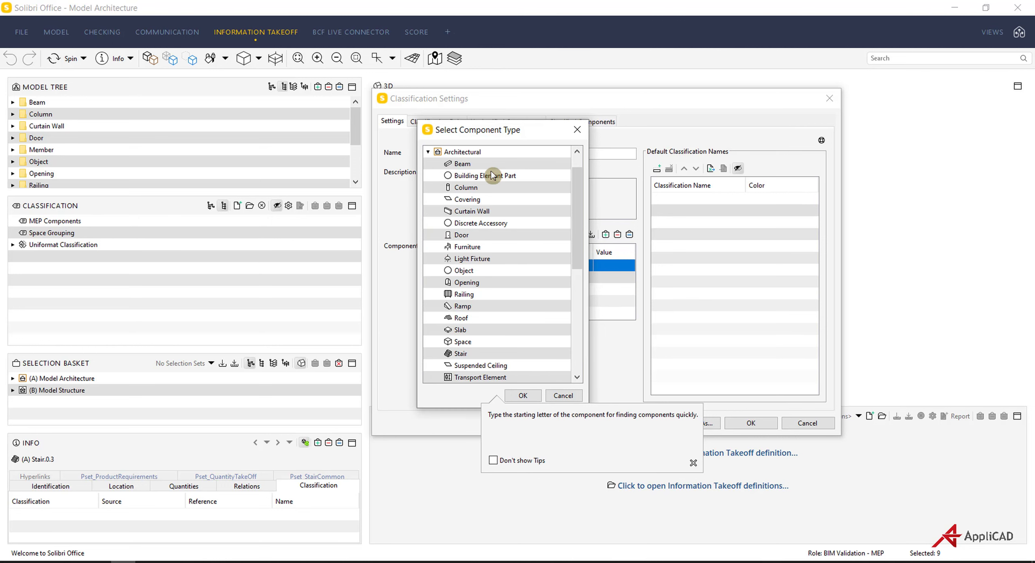
click(465, 353)
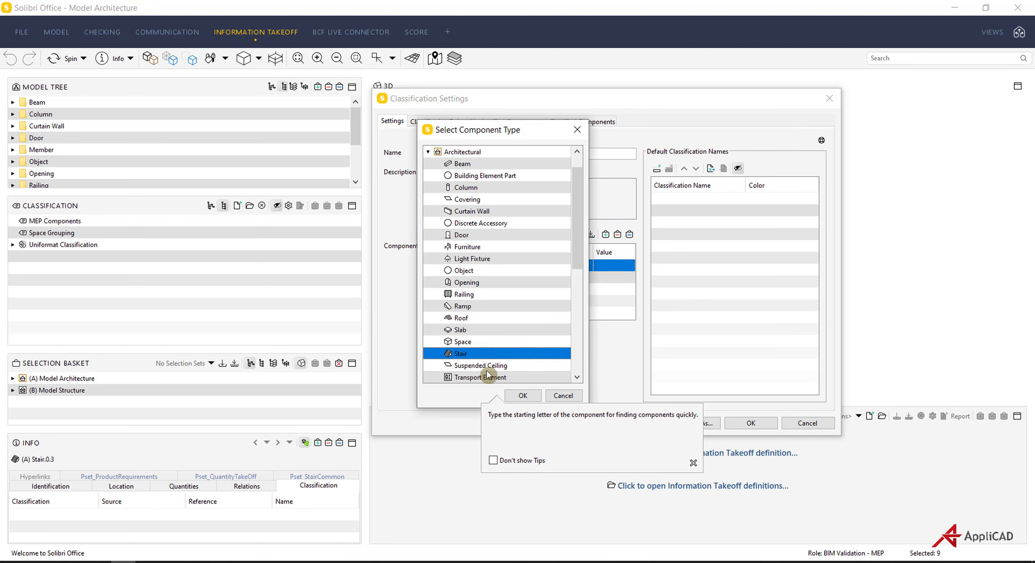
click(523, 395)
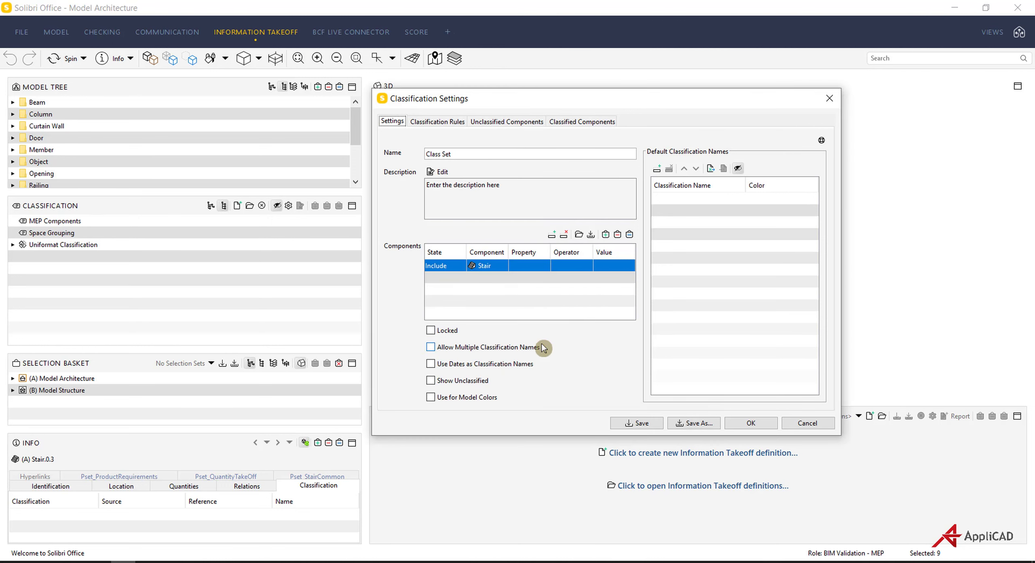
click(431, 381)
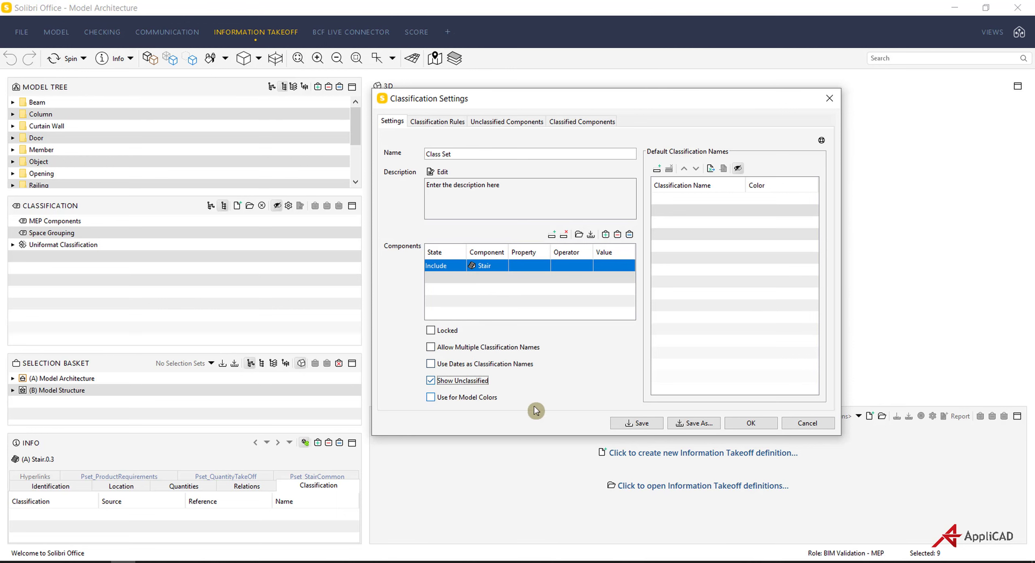
click(752, 423)
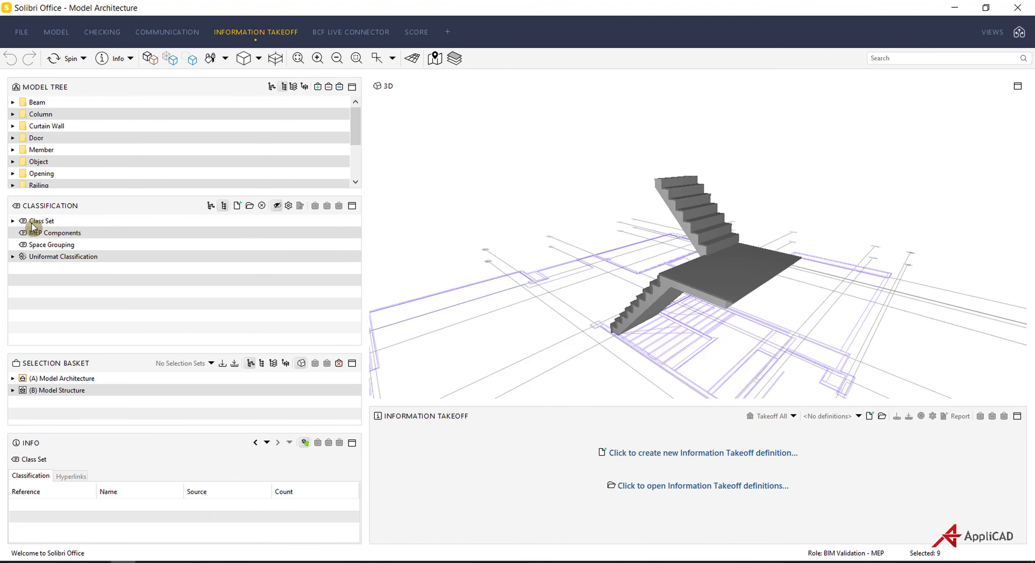
Examine the unclassified stair components of Class Set individually and together in the 3D model
click(13, 221)
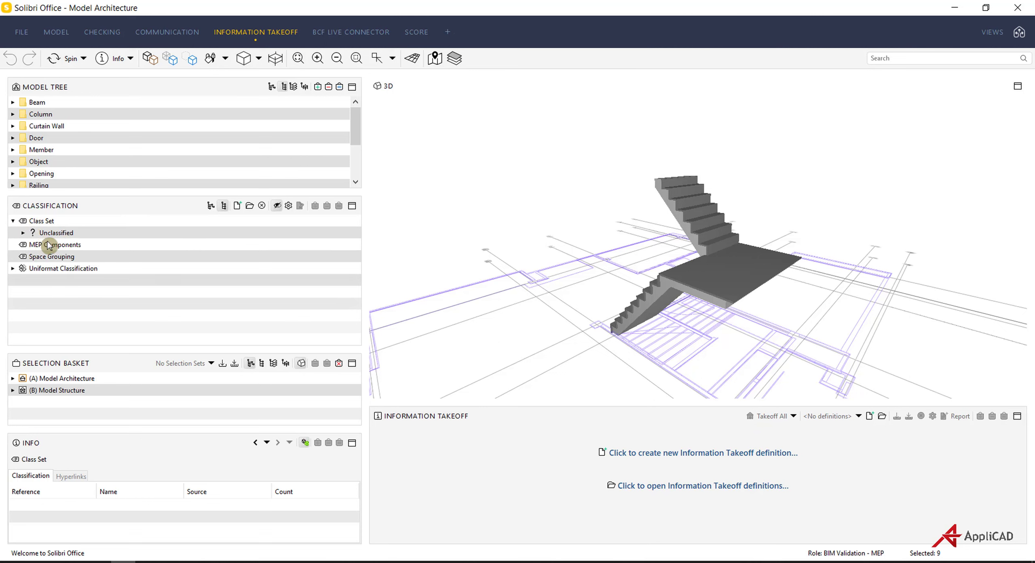
click(23, 235)
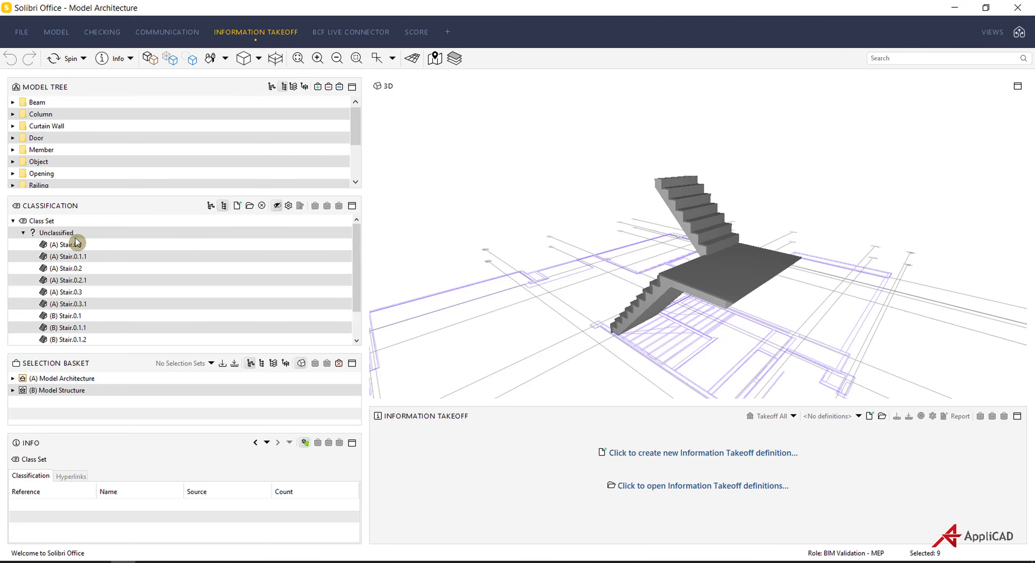
click(76, 245)
click(81, 279)
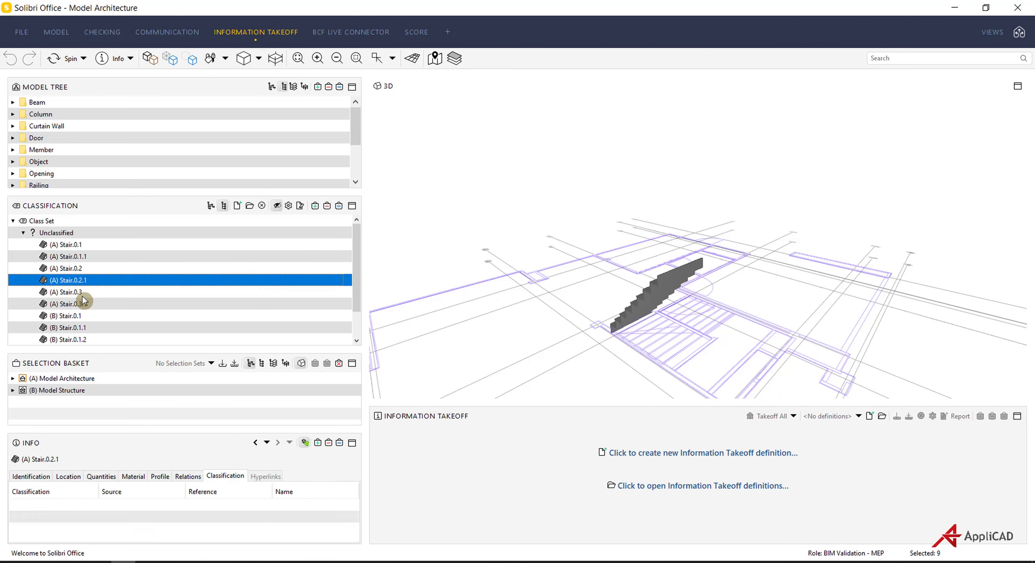
click(81, 292)
click(81, 315)
scroll(707, 287, up, 2)
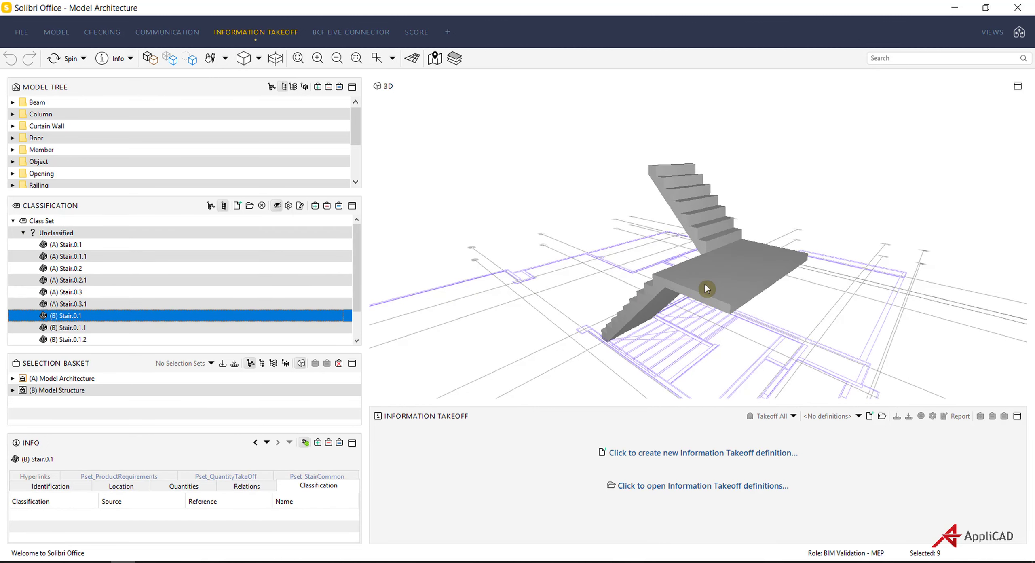
click(90, 234)
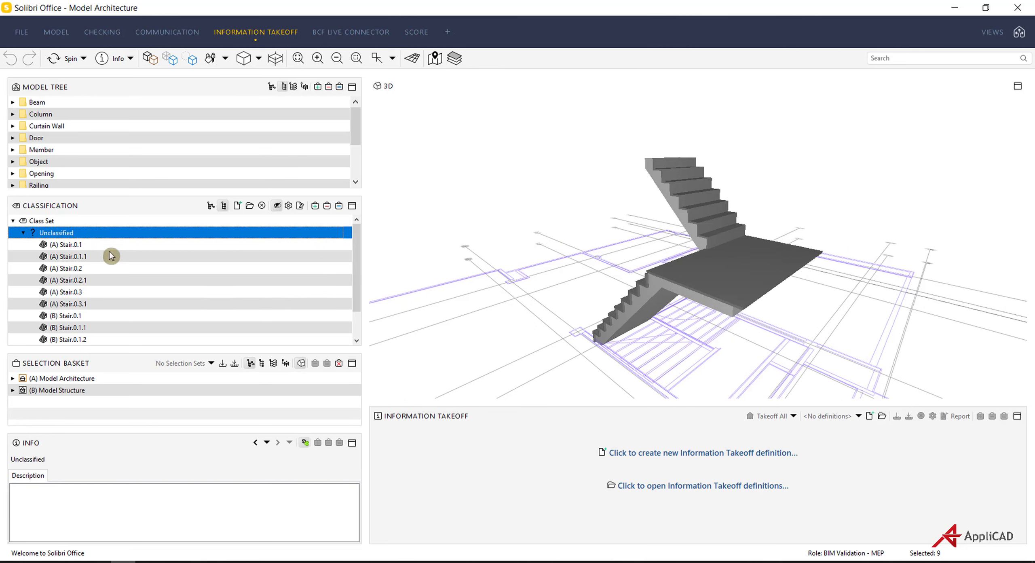
Open the list of unclassified components in the Class Set settings and uncover the 3D model beside it
click(289, 206)
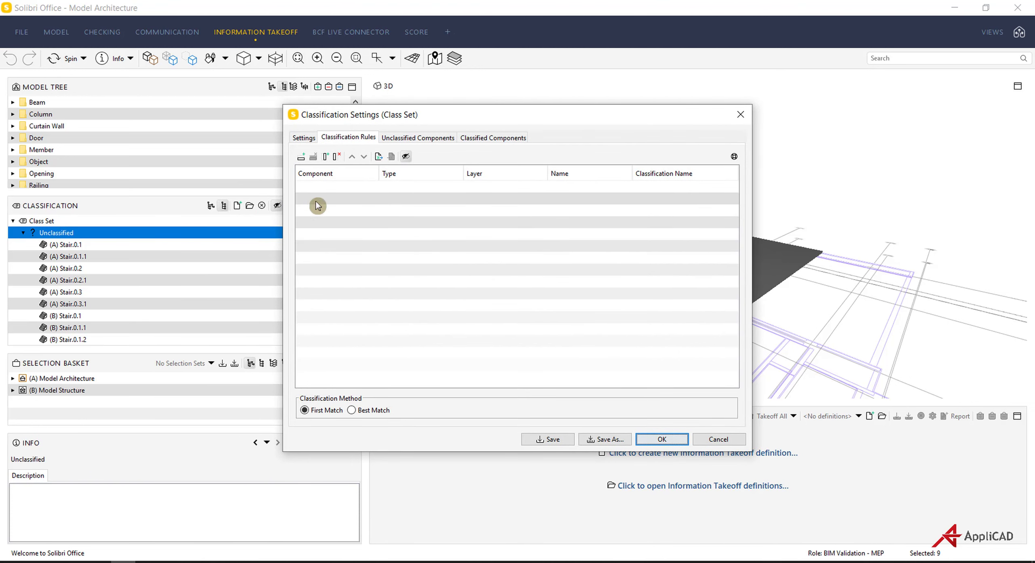
click(415, 139)
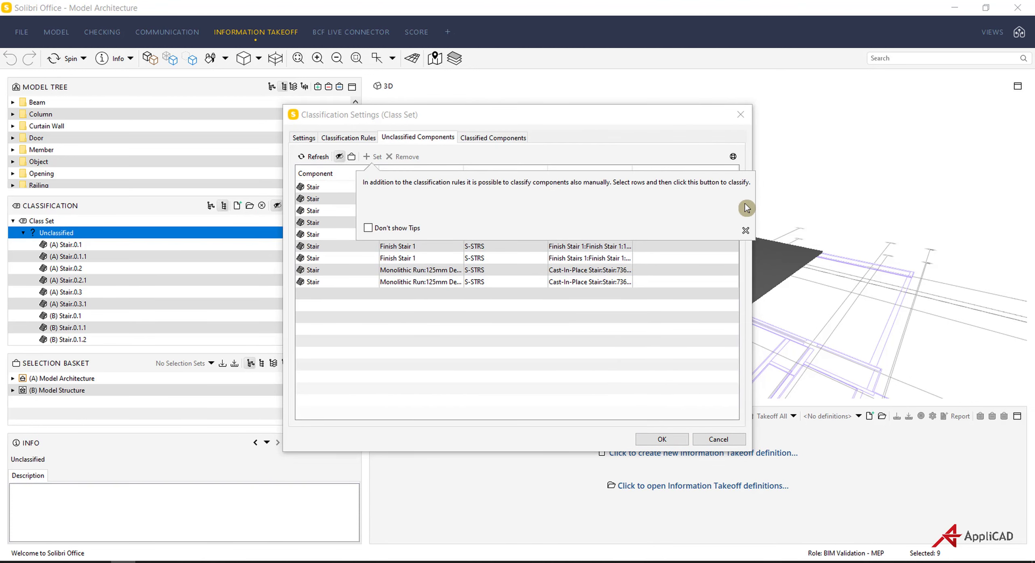
click(745, 233)
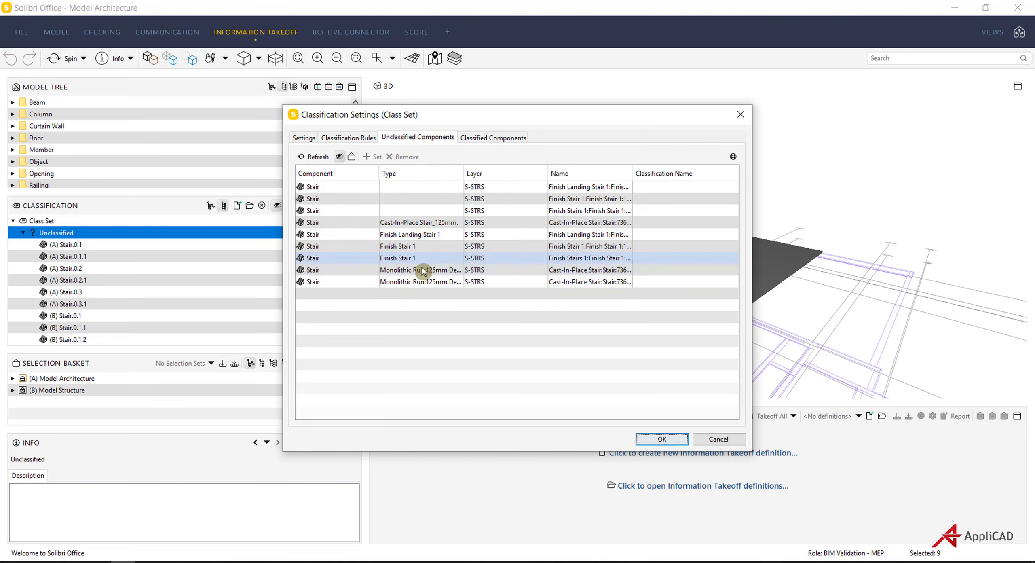
drag(546, 110, 360, 78)
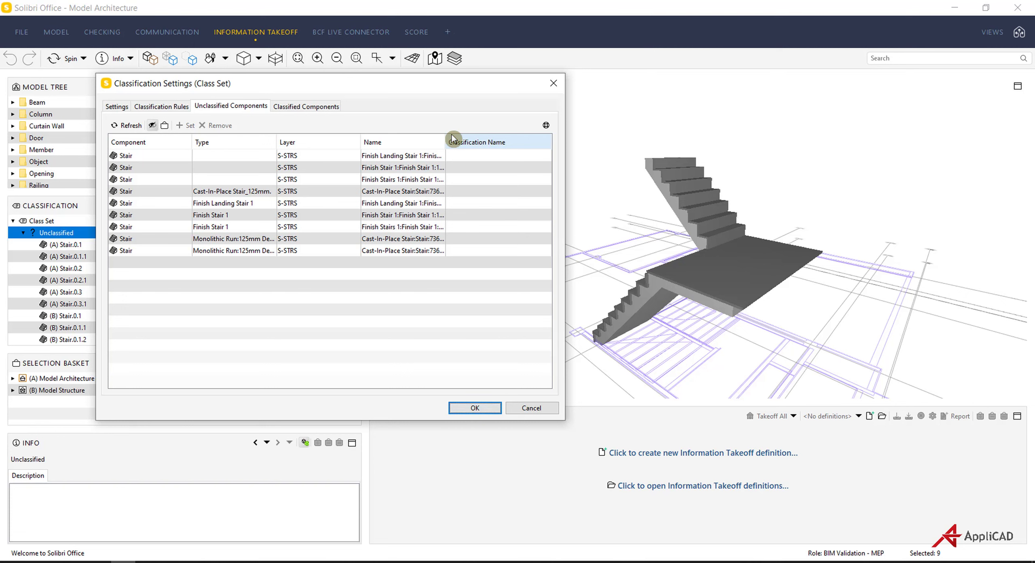
Compare the Finish Stair 1 runs with the Cast-In-Place Stair component by isolating them in the 3D model
click(241, 217)
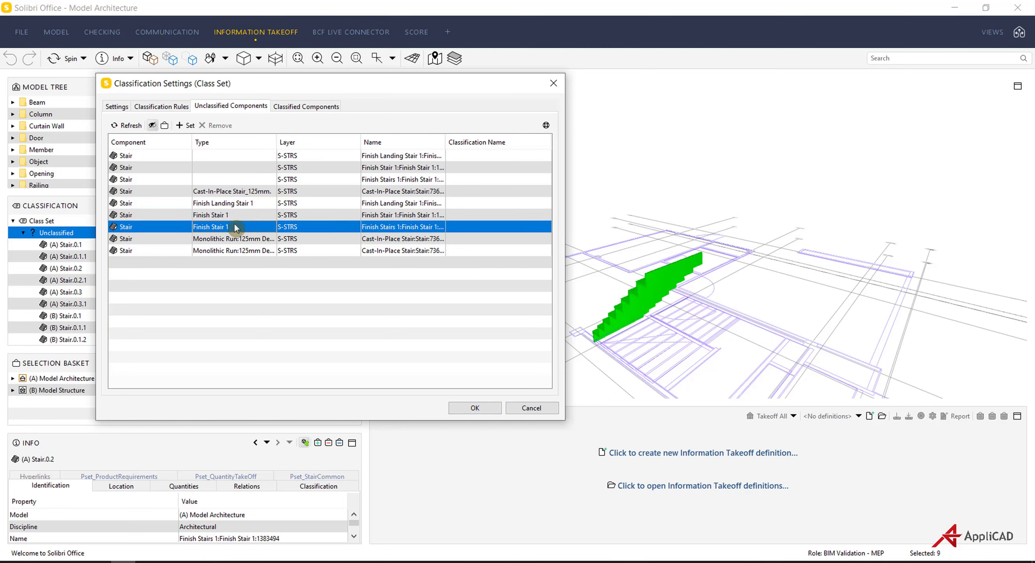
ctrl+click(242, 227)
drag(664, 295, 711, 298)
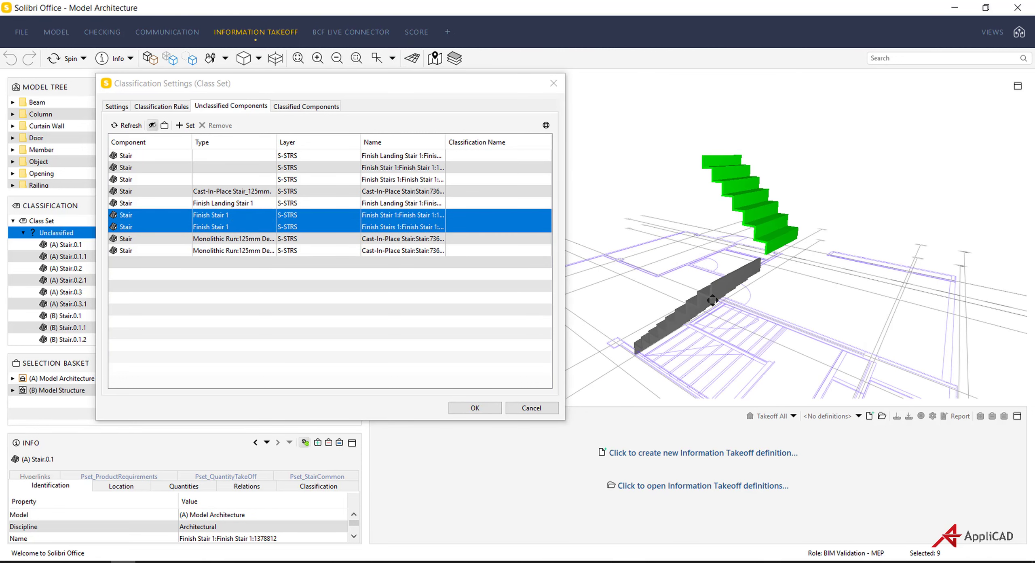
scroll(709, 298, up, 10)
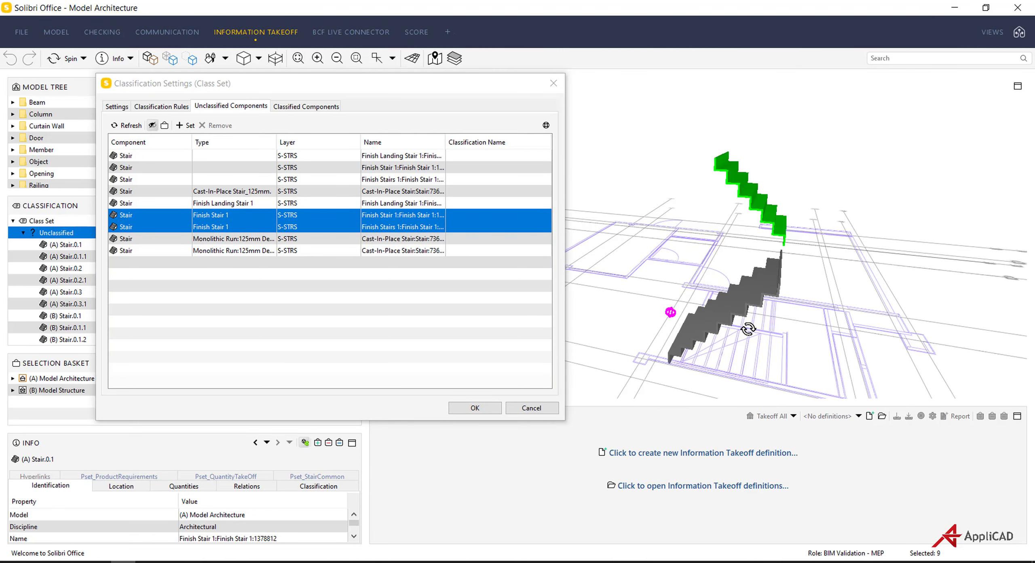
drag(751, 322, 716, 298)
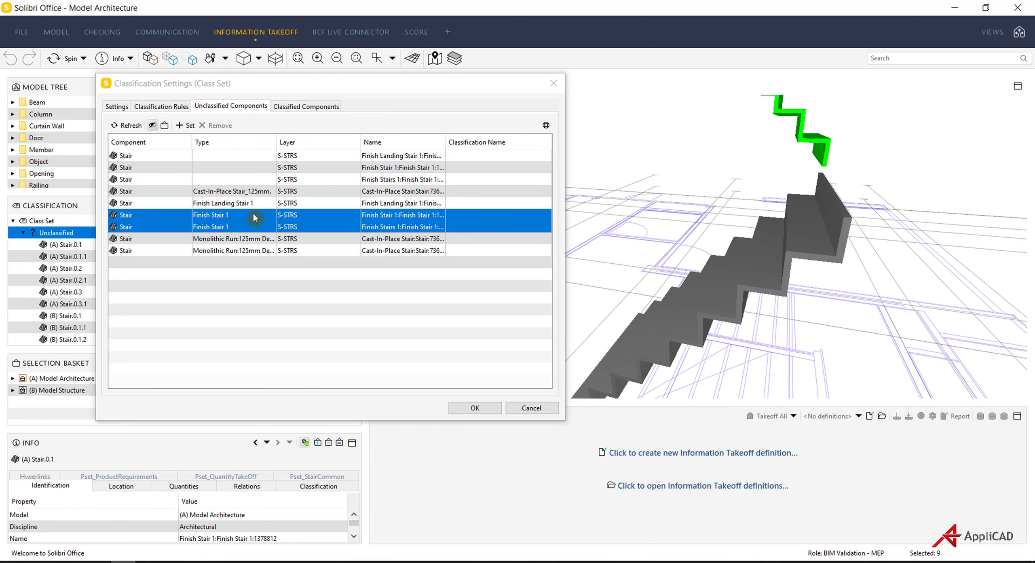
click(250, 193)
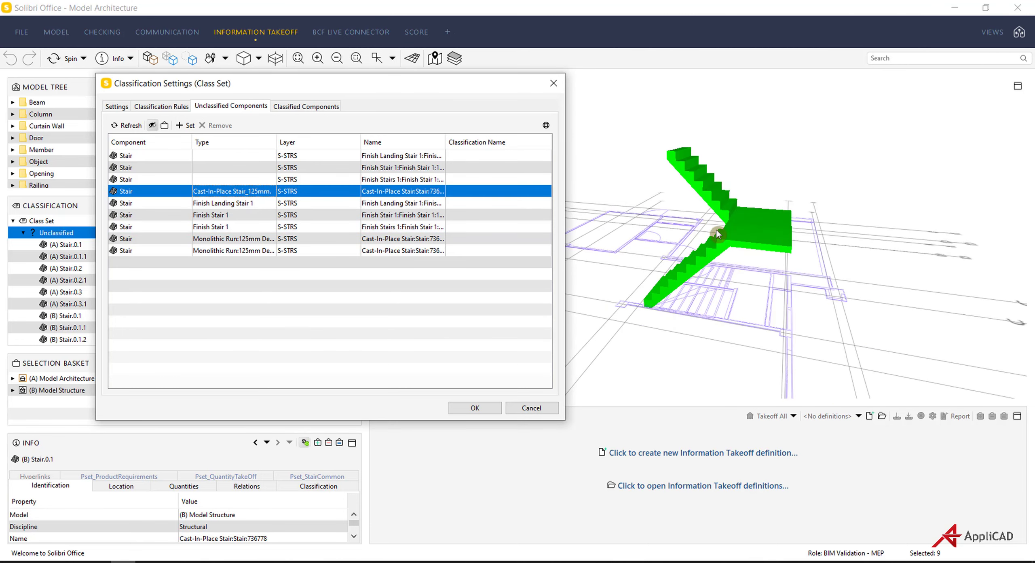
drag(739, 236, 719, 231)
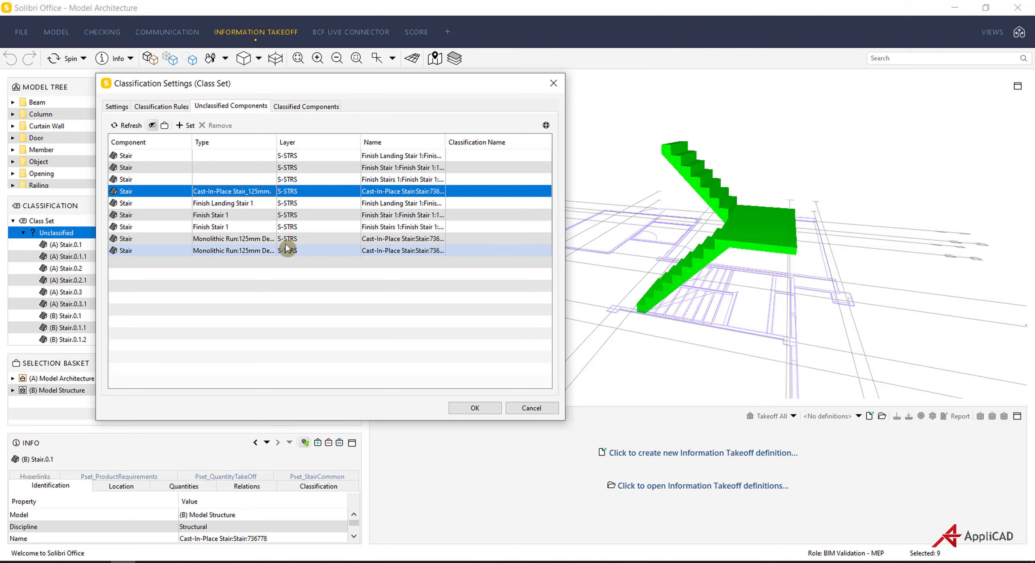
click(241, 216)
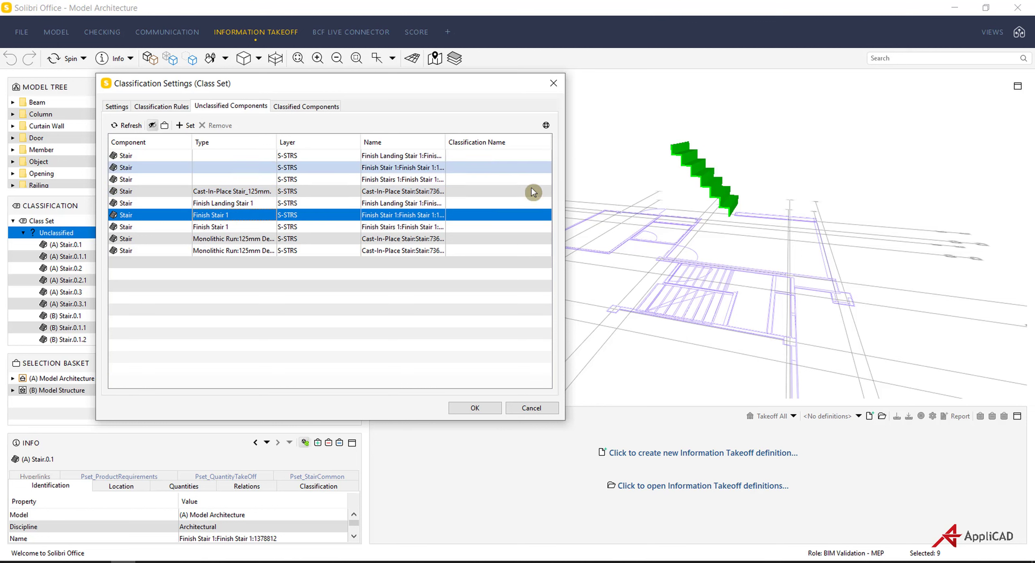
Assign the classification name =1 (Component) to both Finish Stair 1 runs in the unclassified components list
click(548, 216)
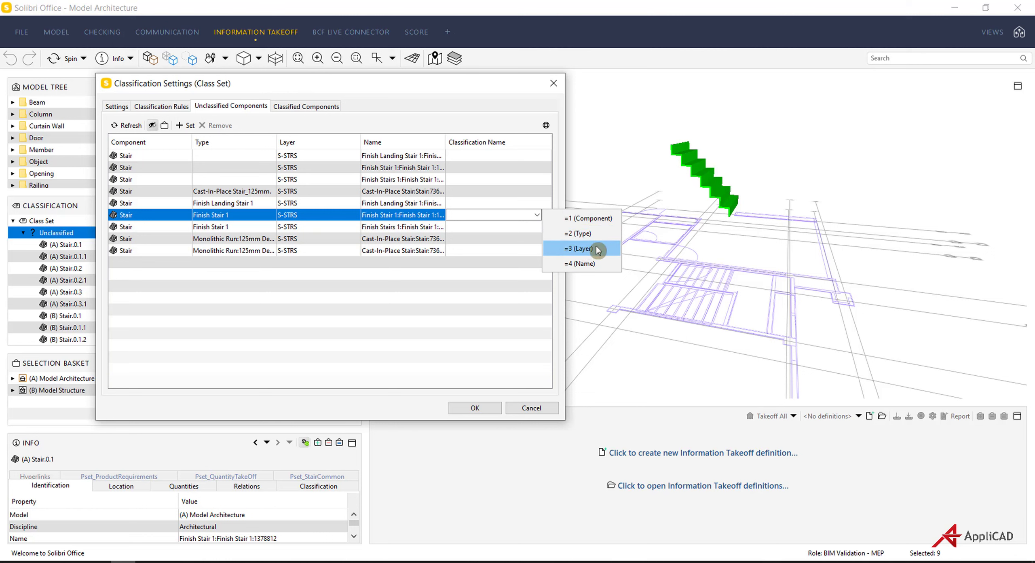
click(589, 221)
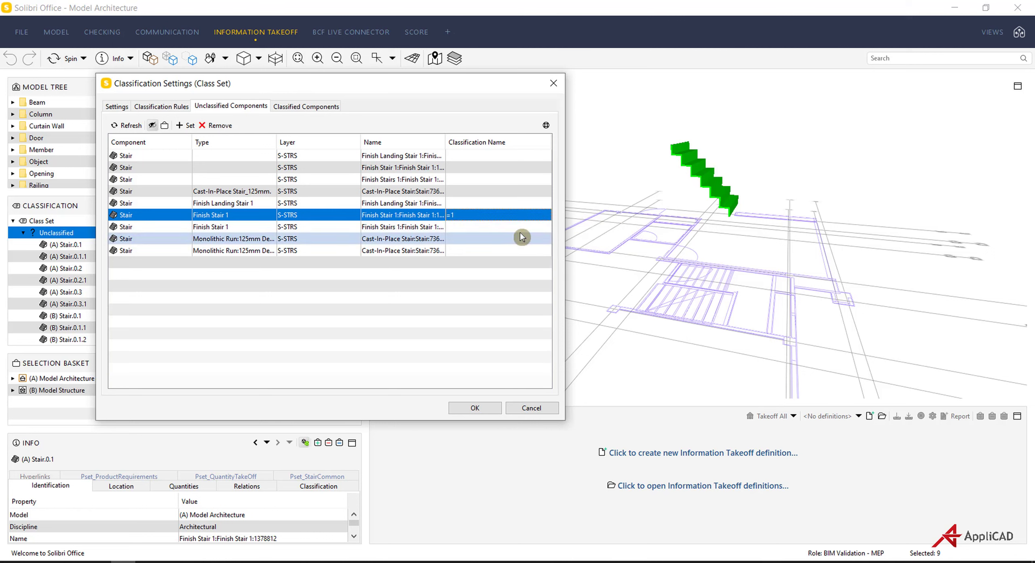
click(546, 227)
click(581, 231)
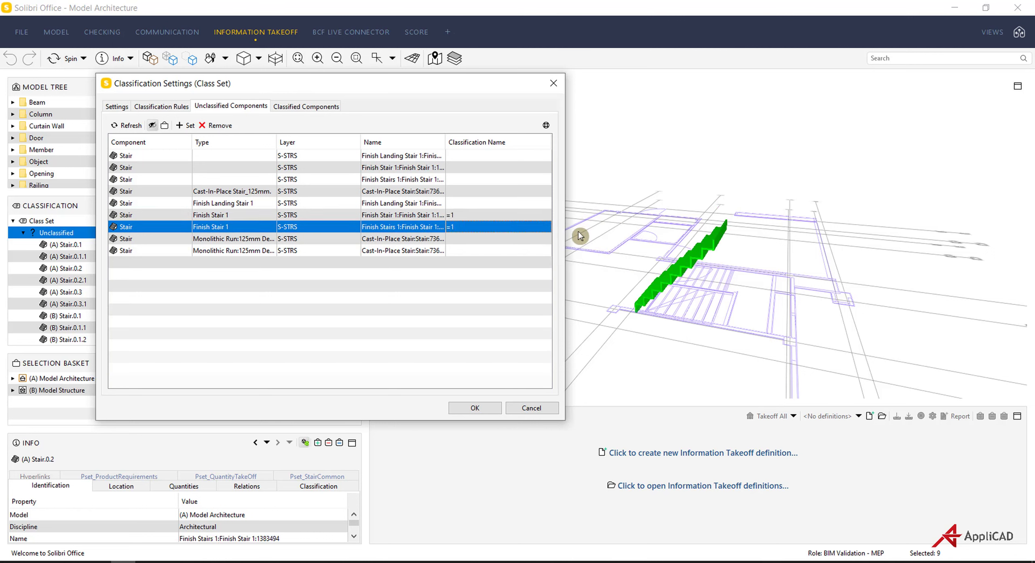
Review the classified and remaining unclassified components of Class Set and accept the classification settings
click(295, 109)
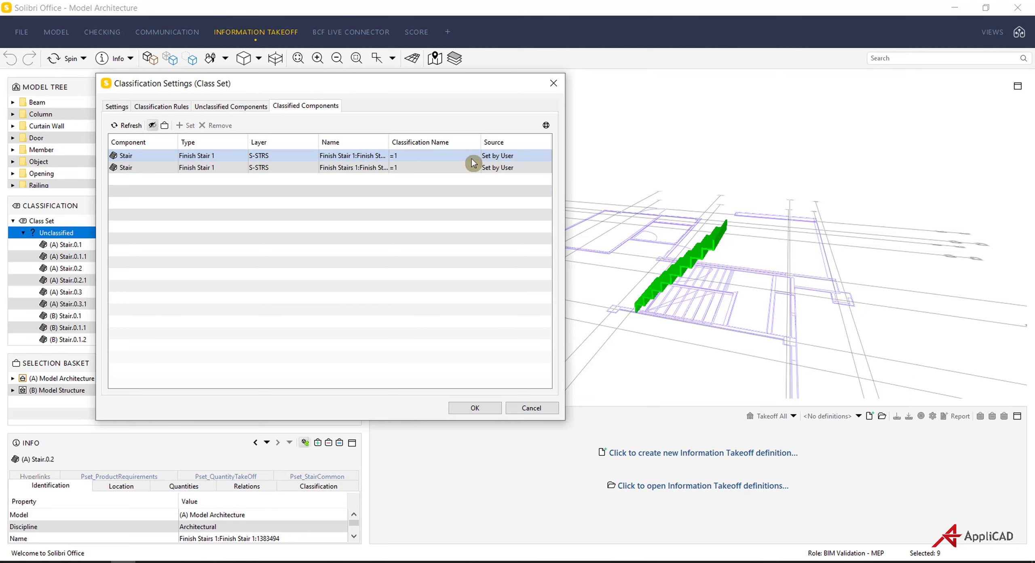
click(242, 106)
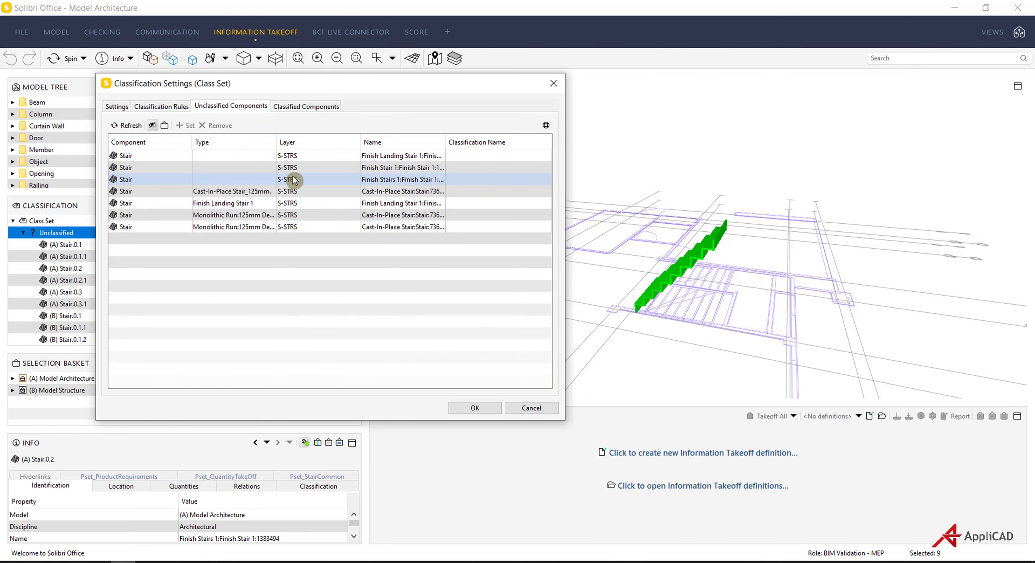
click(305, 107)
click(232, 106)
click(279, 179)
click(474, 408)
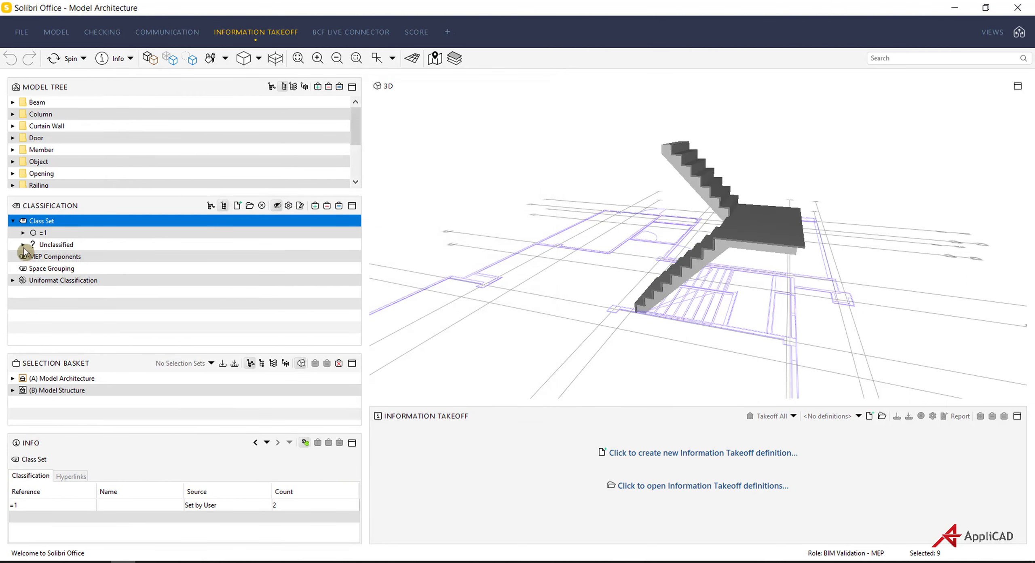
Compare the stairs in the =1 group with the unclassified stairs in the 3D model
click(55, 233)
drag(757, 238, 712, 243)
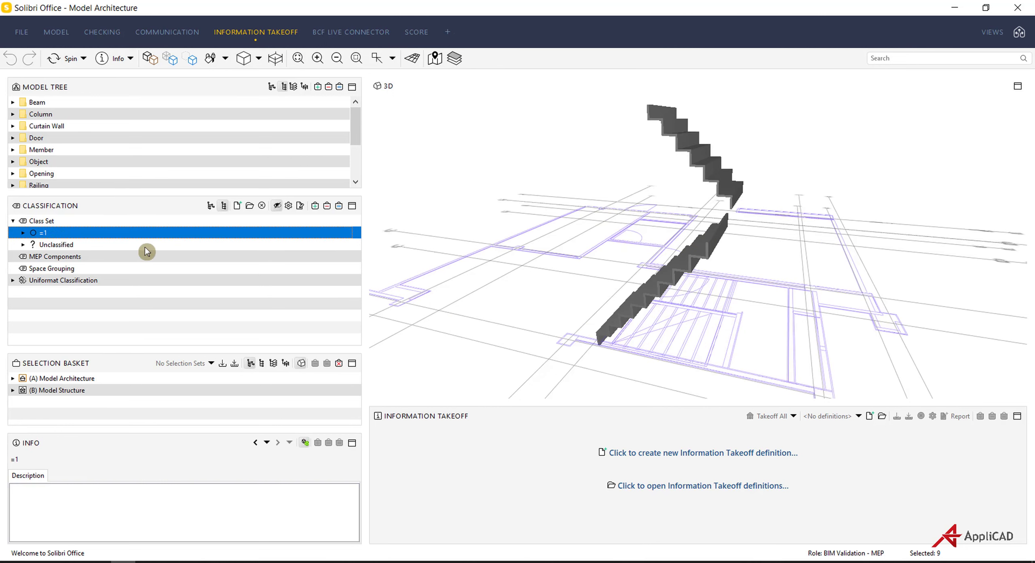
click(95, 244)
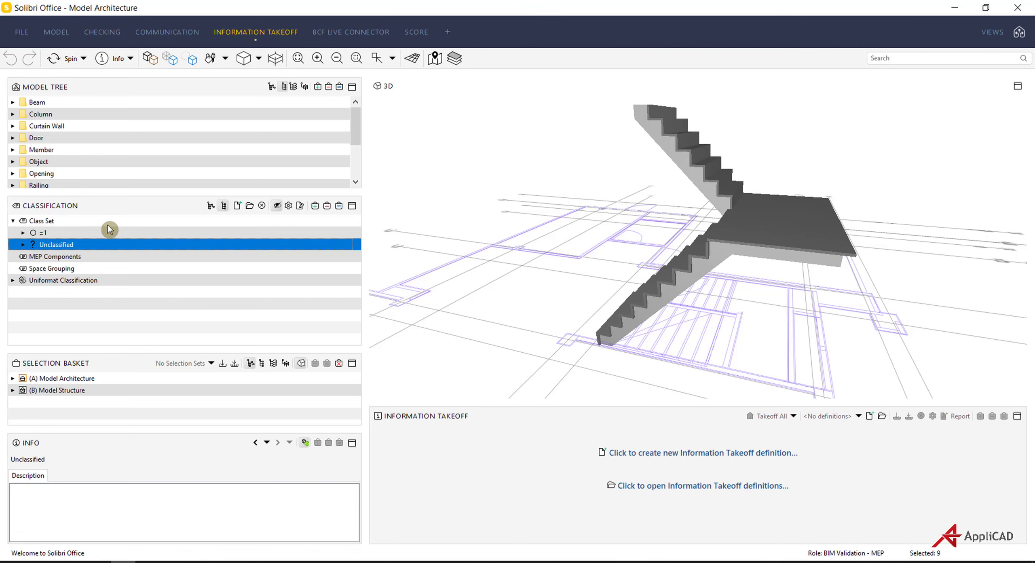
Reopen the Class Set classification settings and set the included component type to Any
click(289, 205)
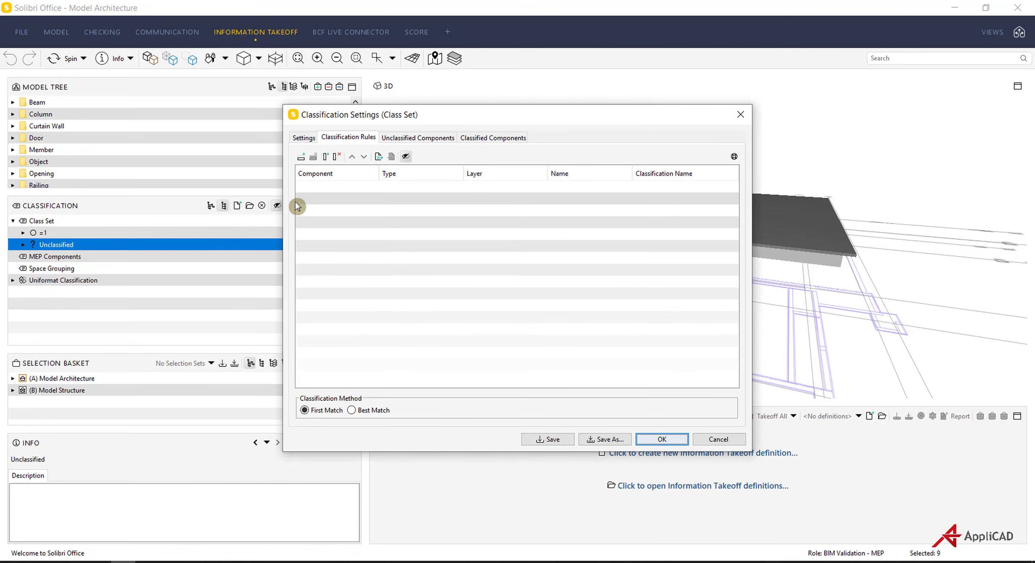
click(304, 138)
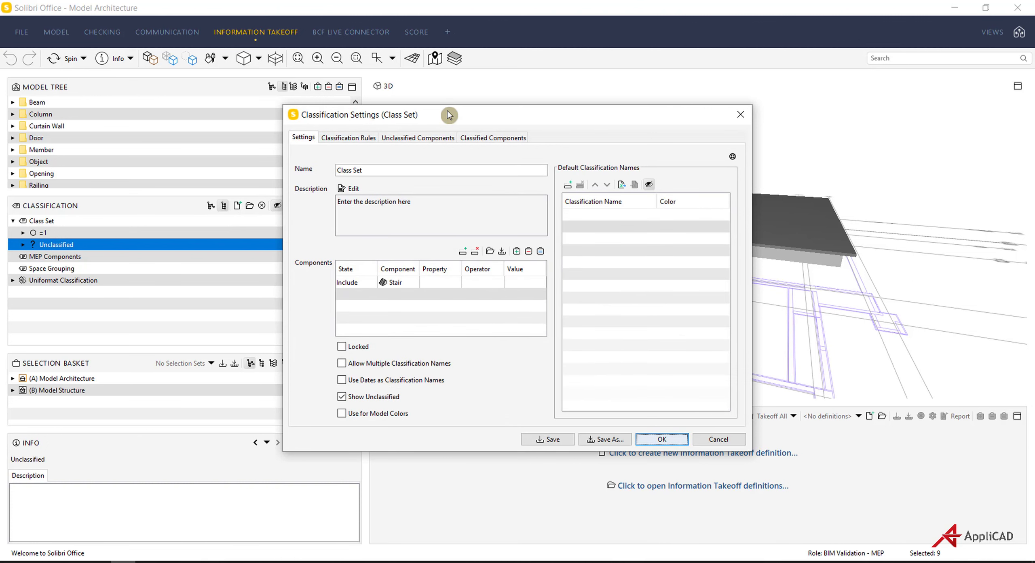
drag(447, 110, 433, 77)
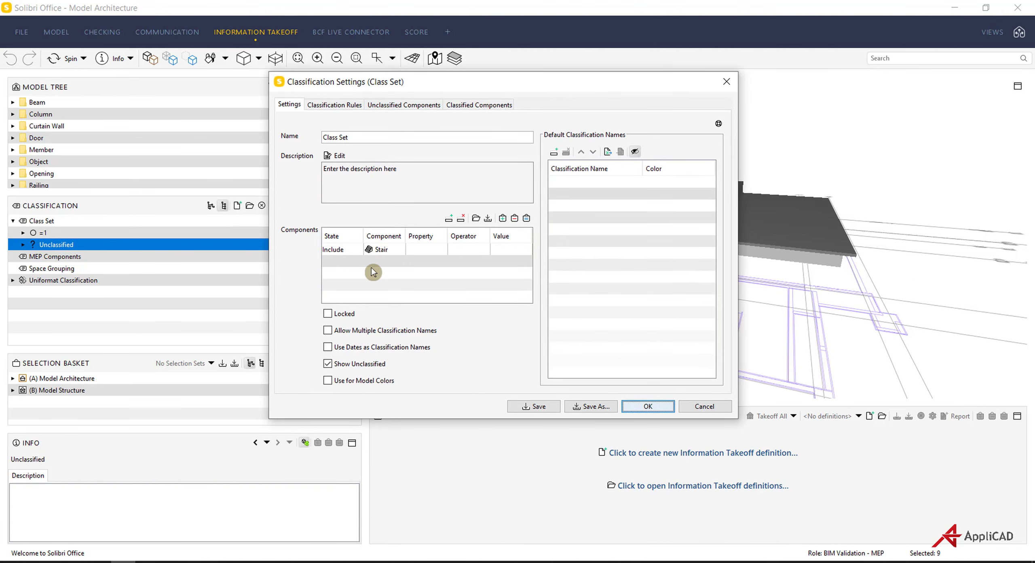
click(403, 253)
click(406, 254)
double_click(401, 247)
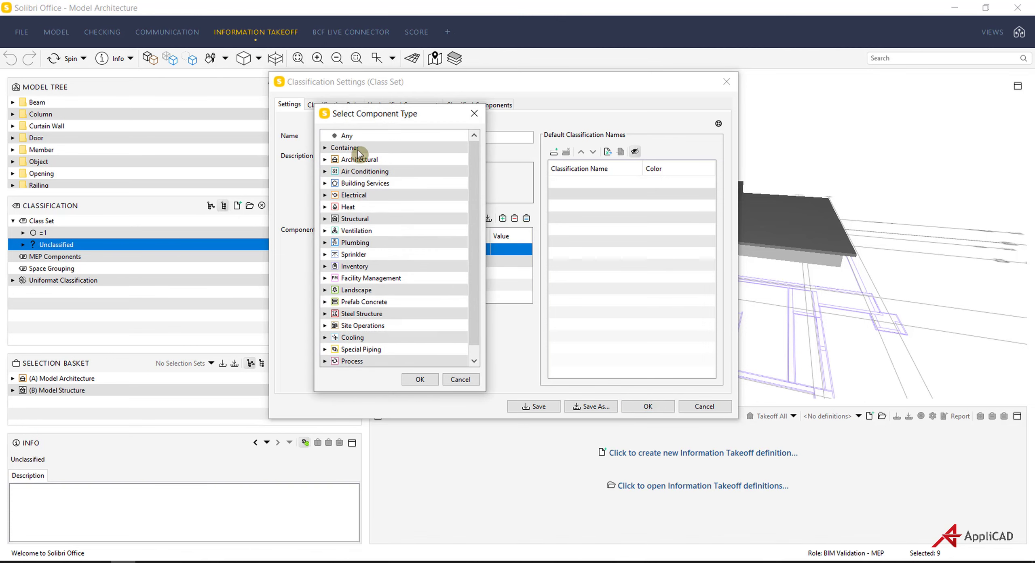
click(348, 136)
click(420, 379)
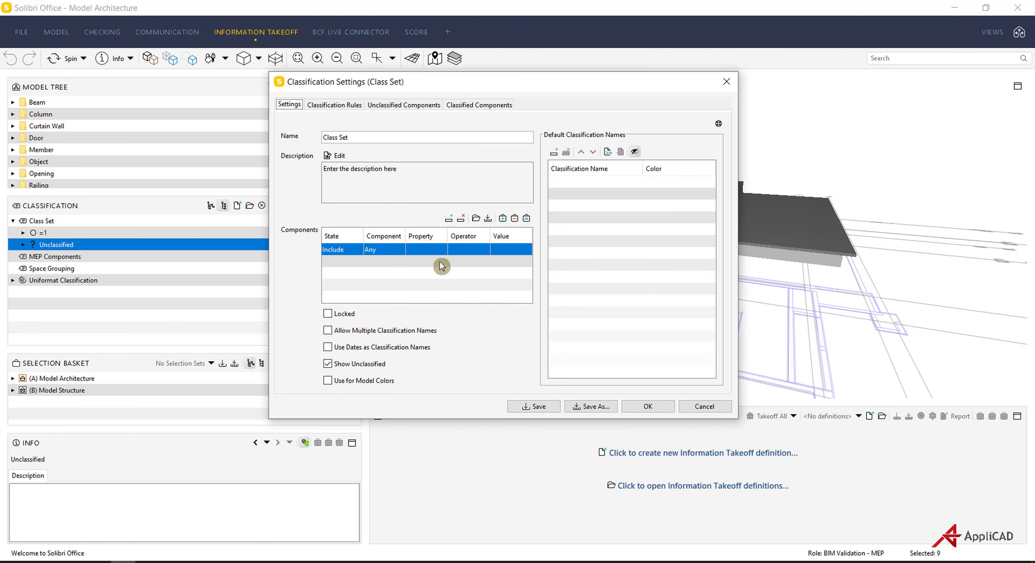
Filter the included components by the Class Set classification property with the One Of operator
double_click(445, 250)
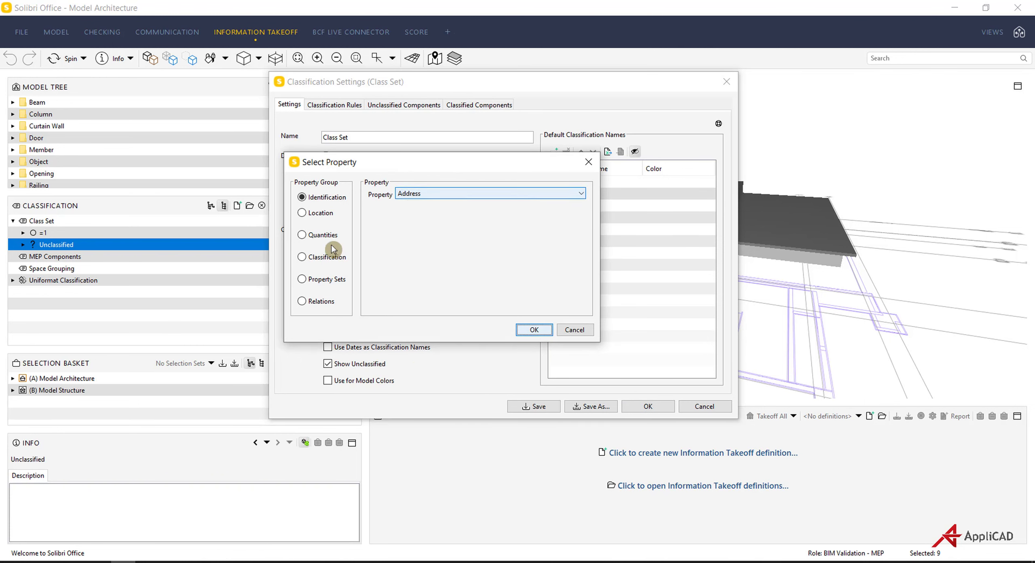
click(303, 257)
click(457, 196)
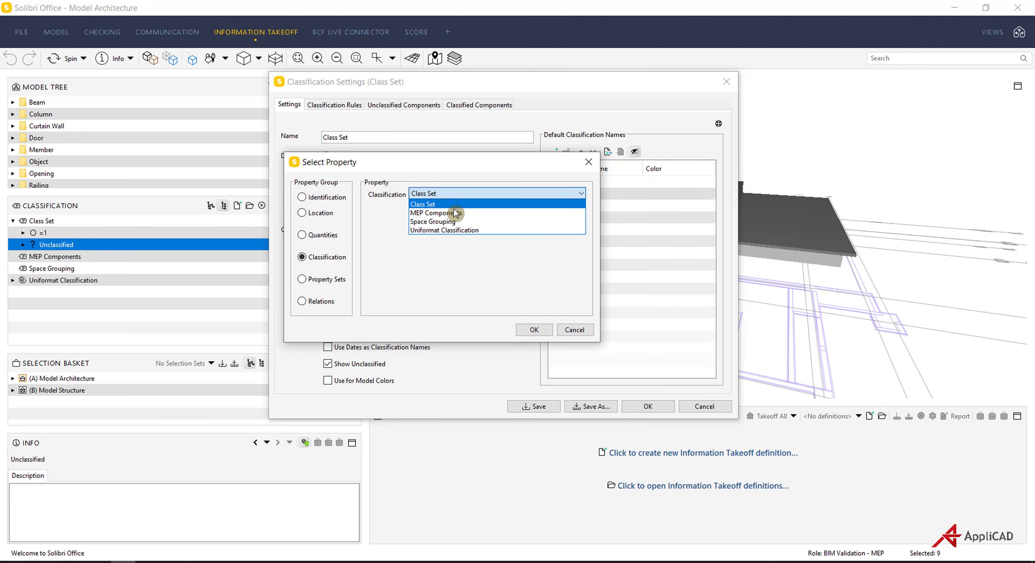
click(445, 202)
click(534, 330)
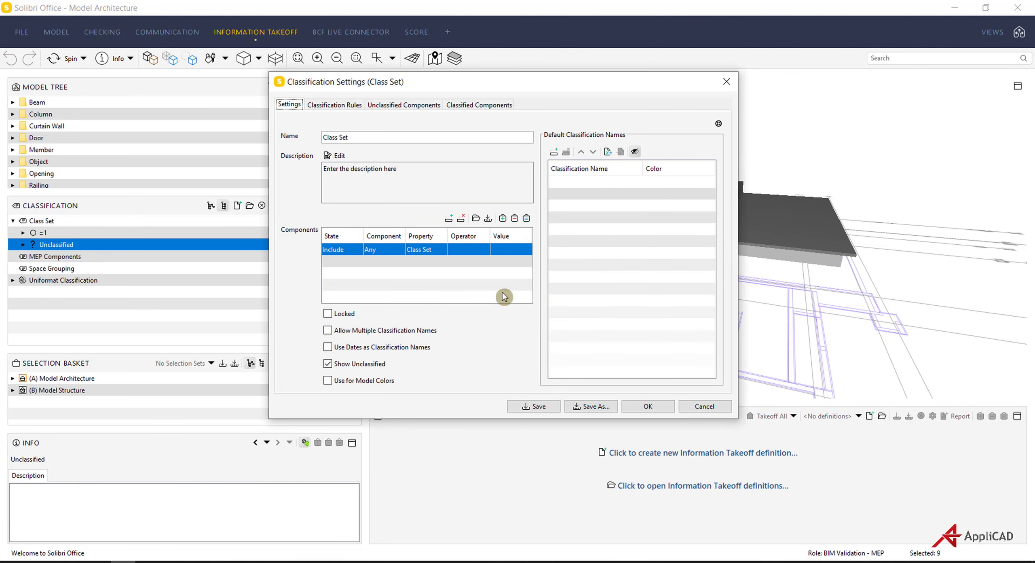
click(486, 250)
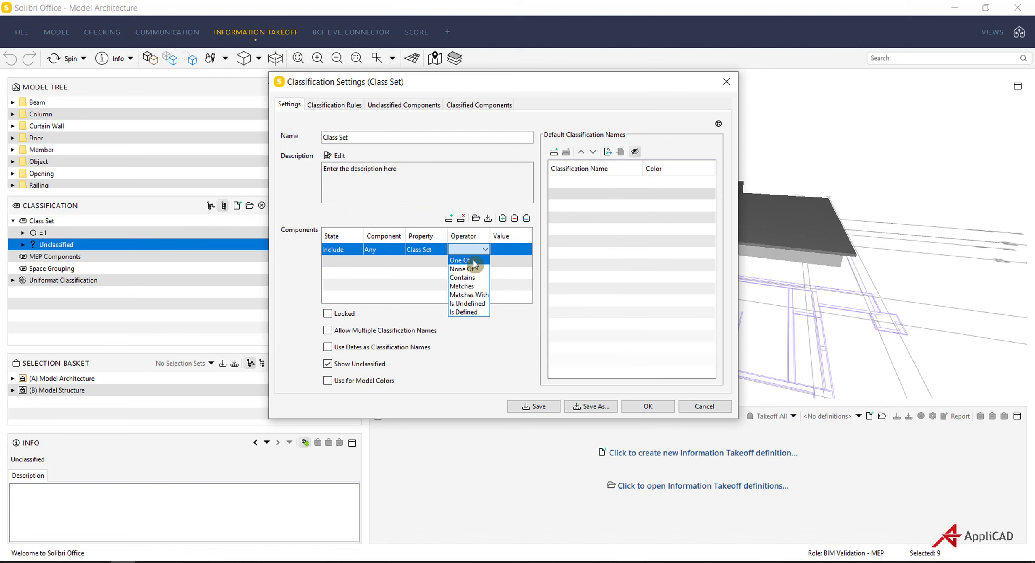
click(472, 260)
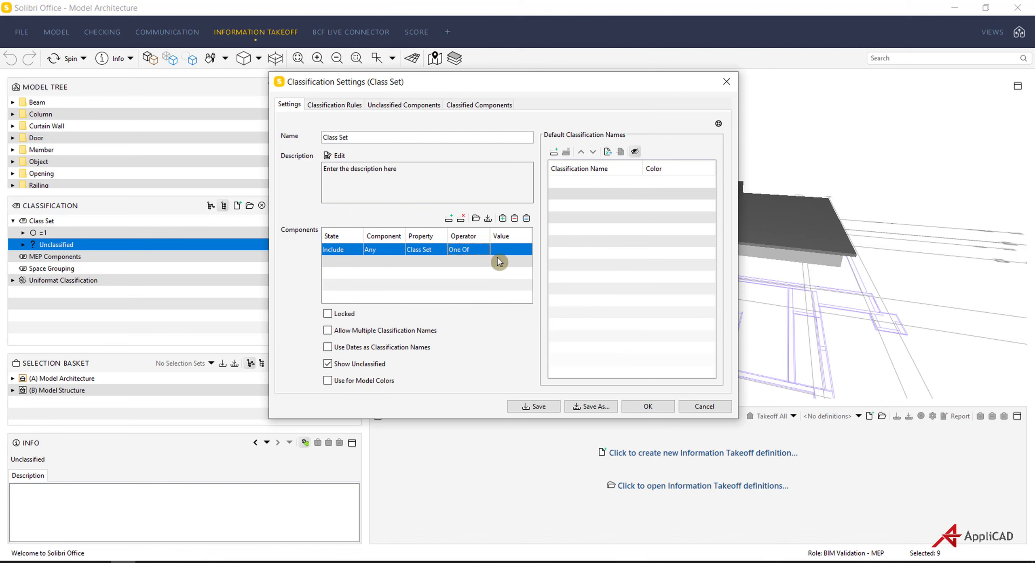
Add =1 as the filter value for the included components and accept the Class Set settings
click(516, 247)
click(517, 212)
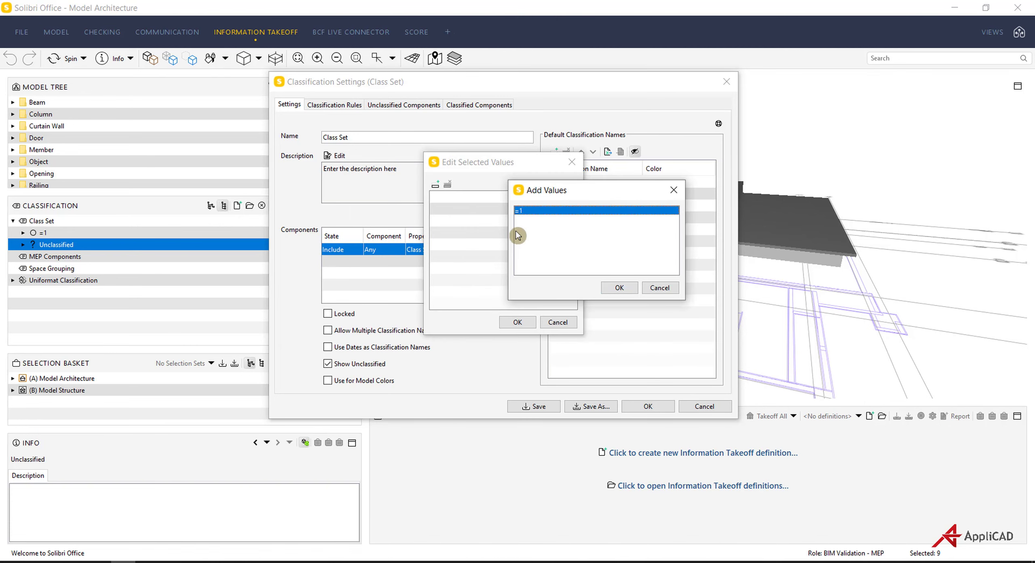
click(619, 287)
click(518, 321)
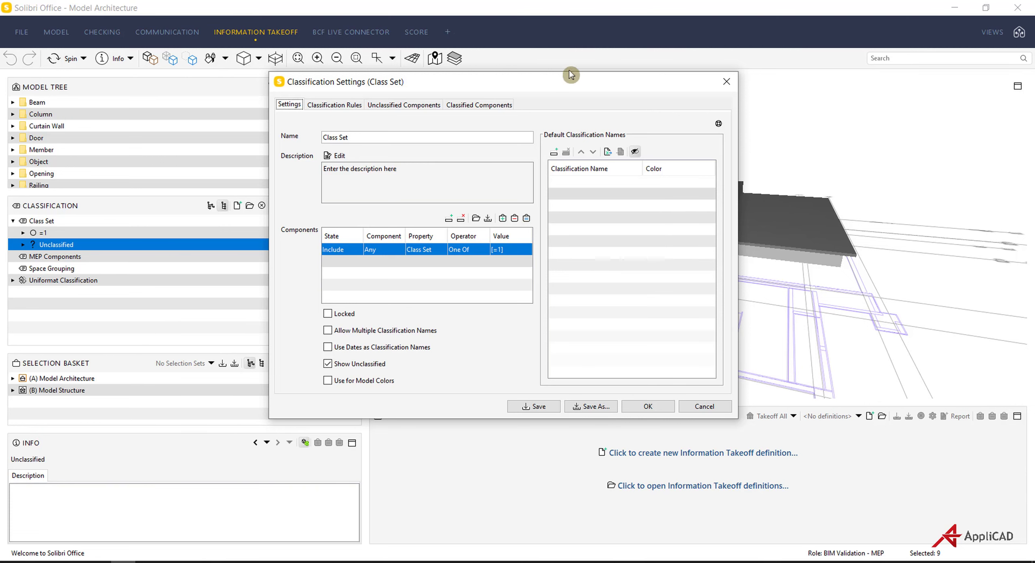
drag(570, 75, 553, 76)
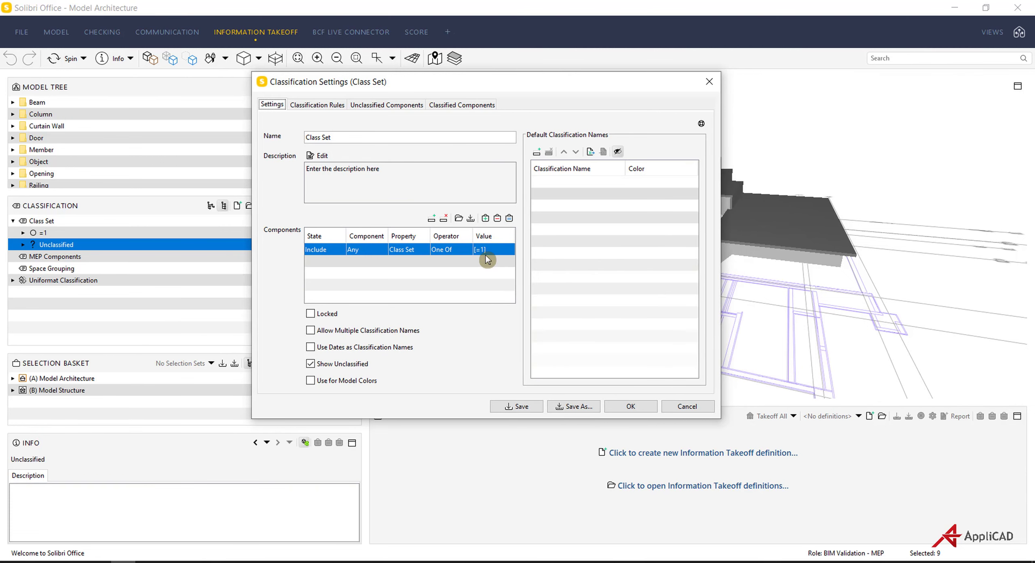
click(628, 407)
Inspect the =1 stair group in 3D and check the classification information of both stair runs
click(51, 235)
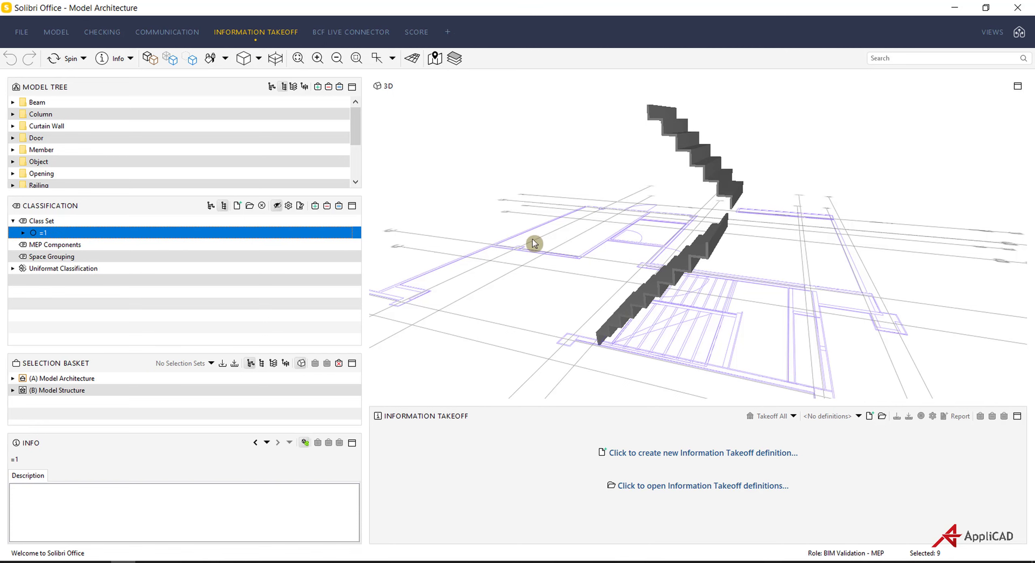
drag(538, 296, 657, 307)
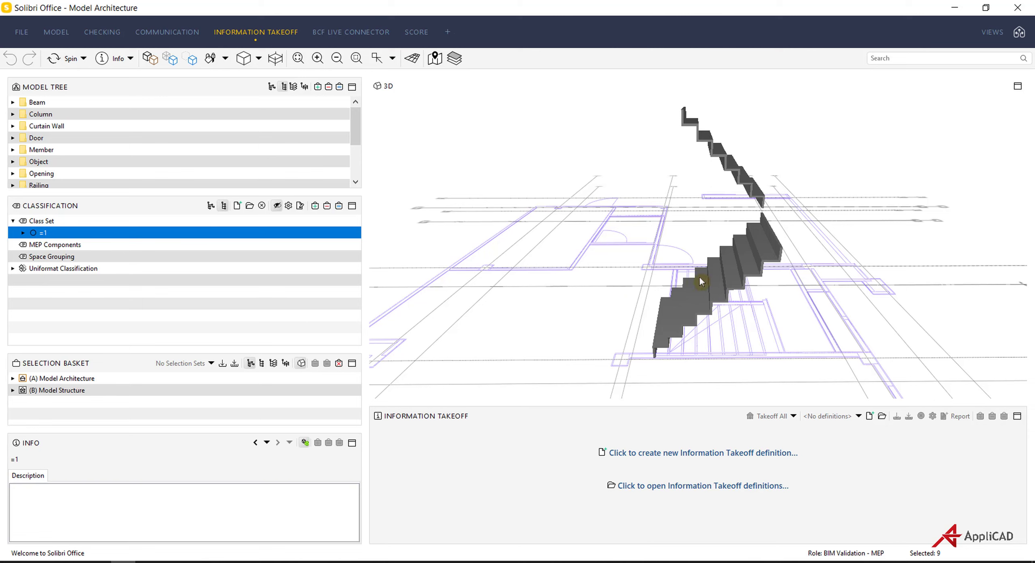
drag(707, 287, 704, 279)
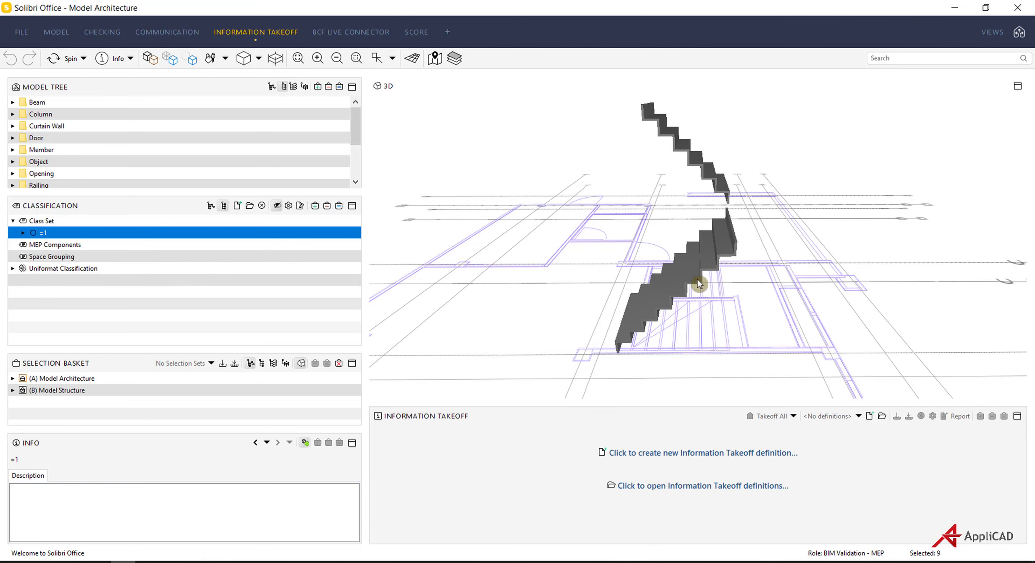
click(700, 283)
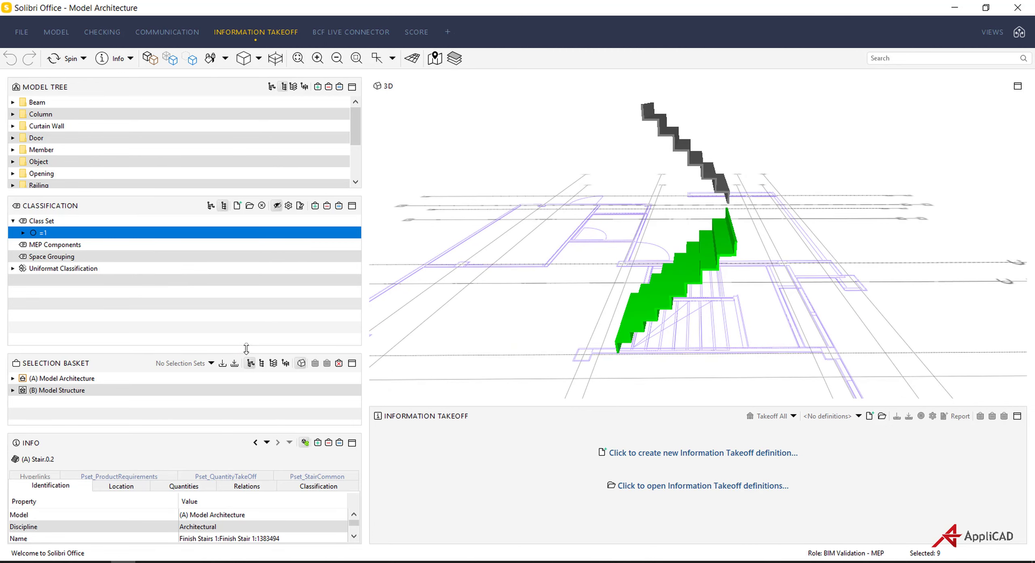
drag(247, 349, 246, 254)
drag(238, 431, 226, 307)
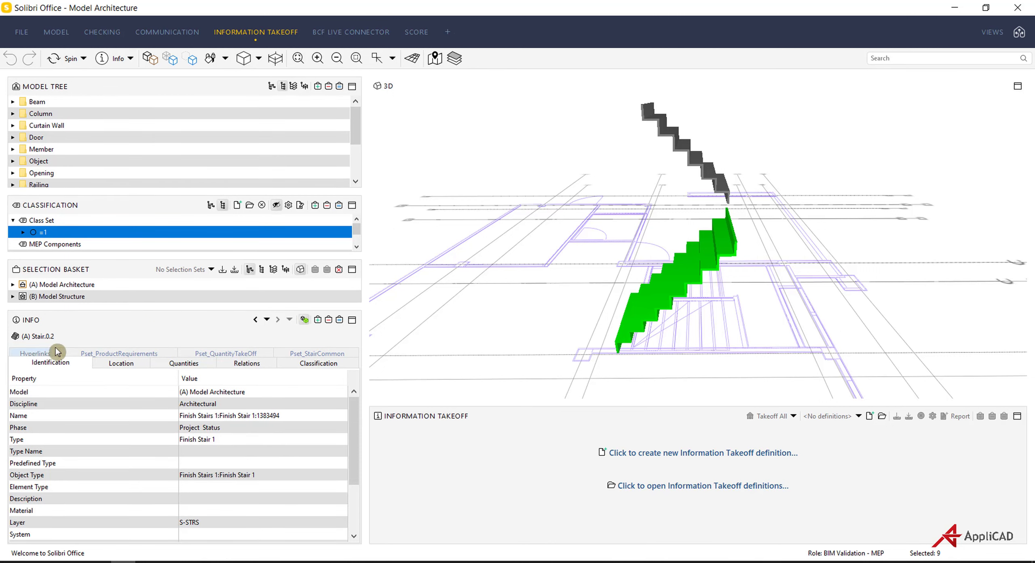
click(319, 364)
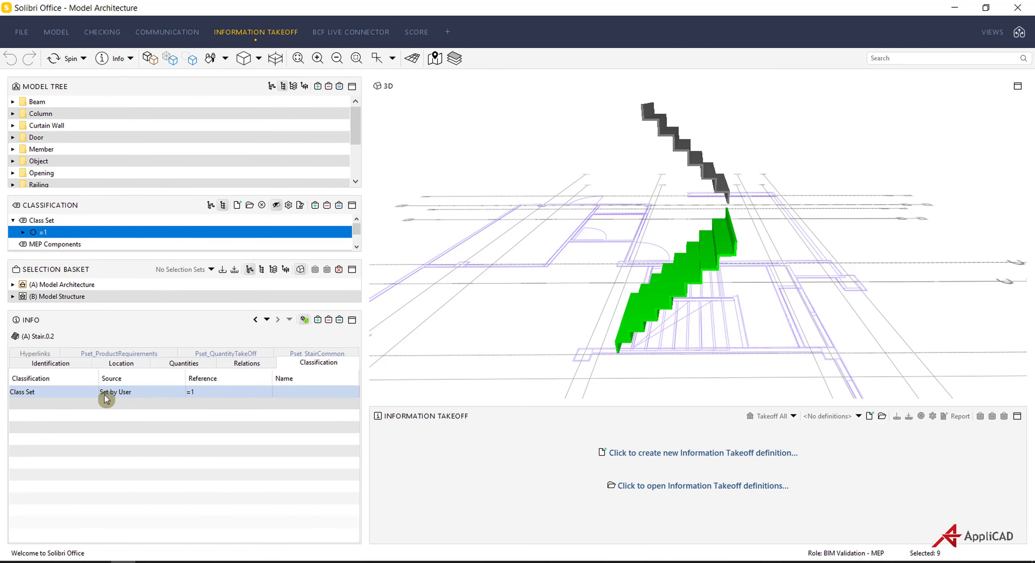
click(705, 173)
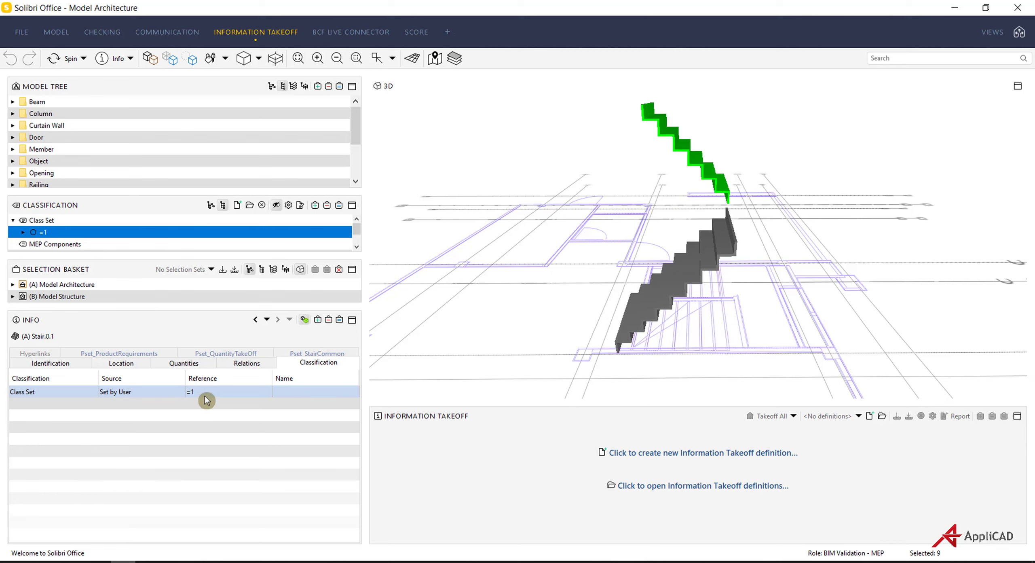
Switch to the Ruleset Manager and remove the stair width wording from the rule name, leaving "#1_ตรวจสอบลูกตั้ง ลูกนอน"
click(20, 32)
click(57, 282)
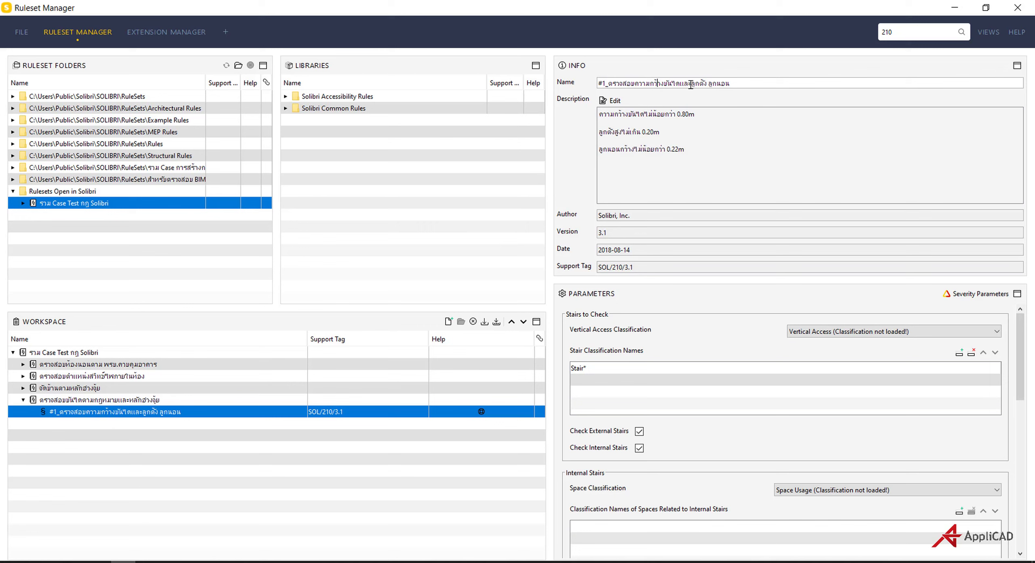
drag(693, 84, 627, 124)
key(BackSpace)
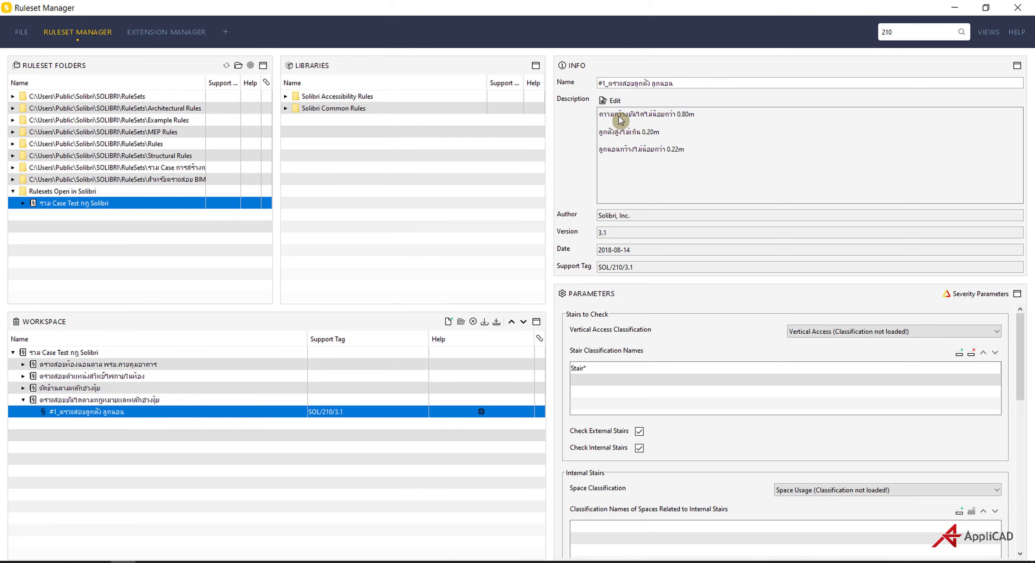
Delete the 0.80m minimum stair width line from the rule description, keeping the riser and tread lines
click(615, 101)
drag(506, 219, 395, 218)
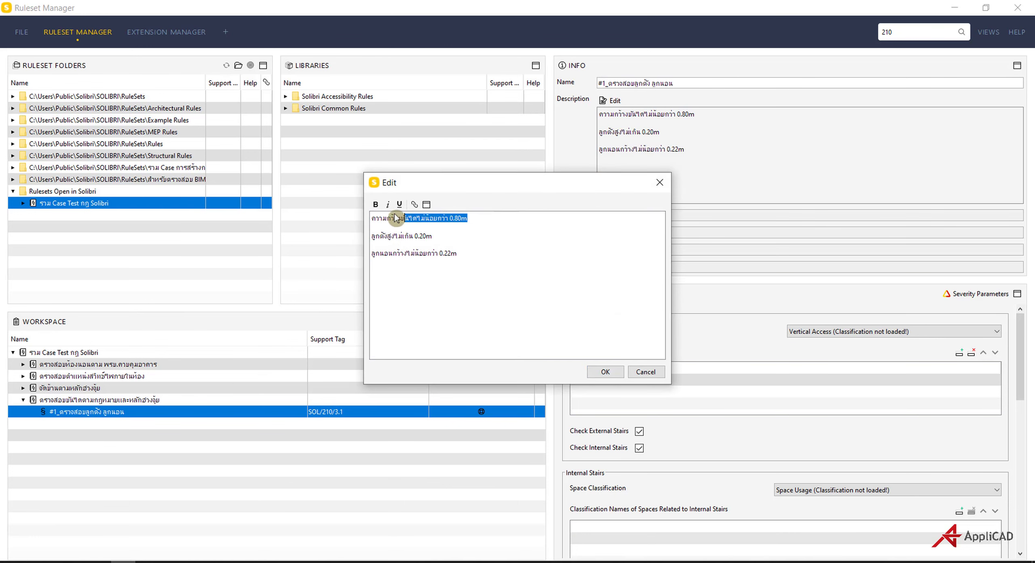
key(BackSpace)
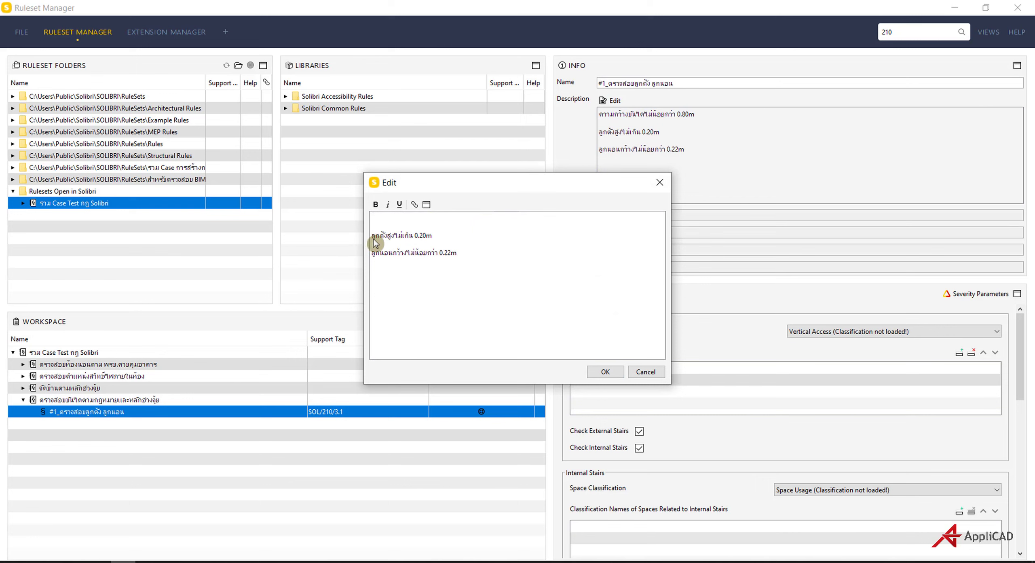
key(Delete)
click(607, 370)
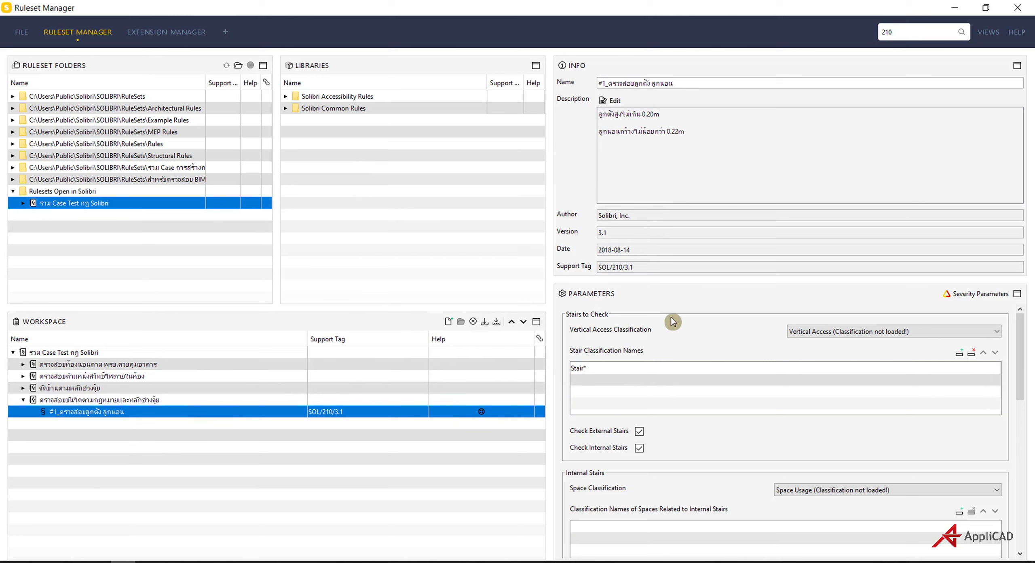
Set the rule's Vertical Access Classification to Class Set
click(929, 330)
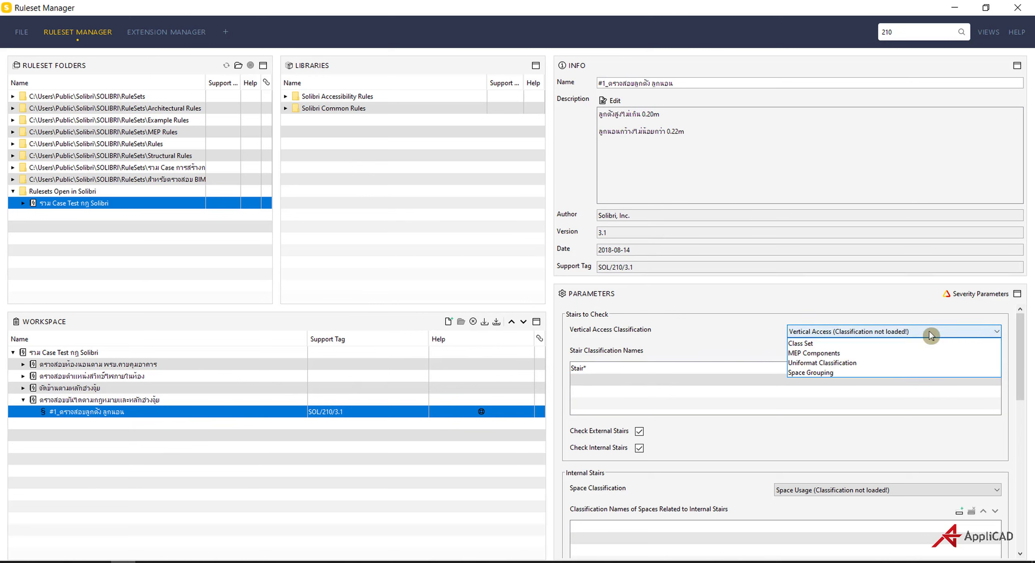
click(813, 347)
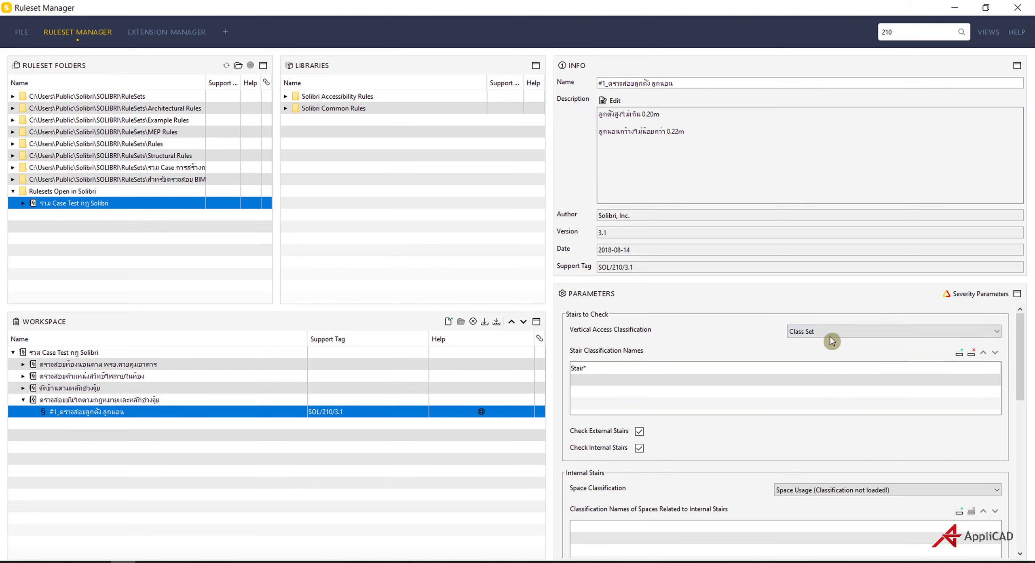
Replace the Stair* entry in the rule's Stair Classification Names with =1
scroll(818, 361, down, 1)
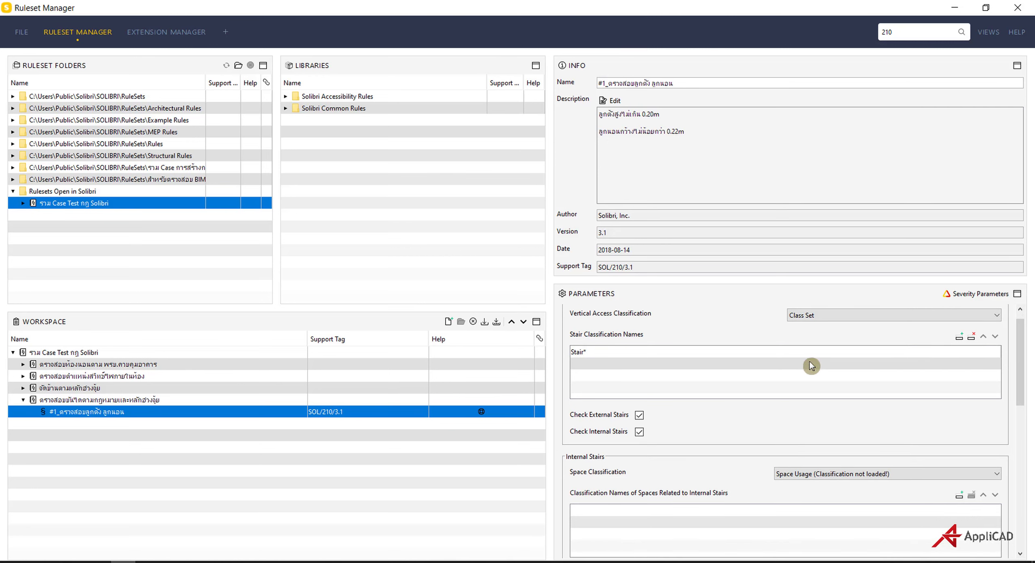
double_click(831, 355)
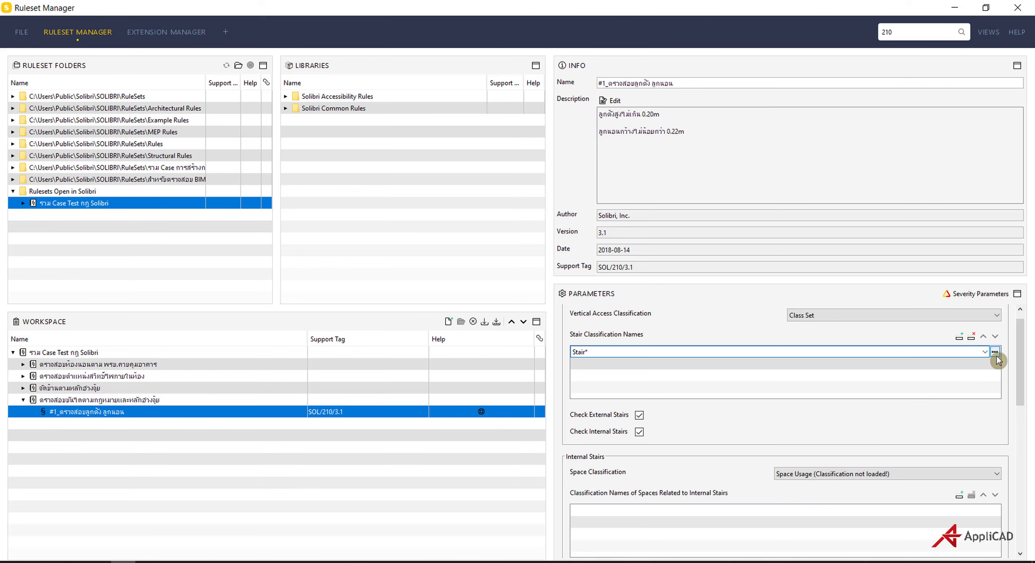
click(996, 353)
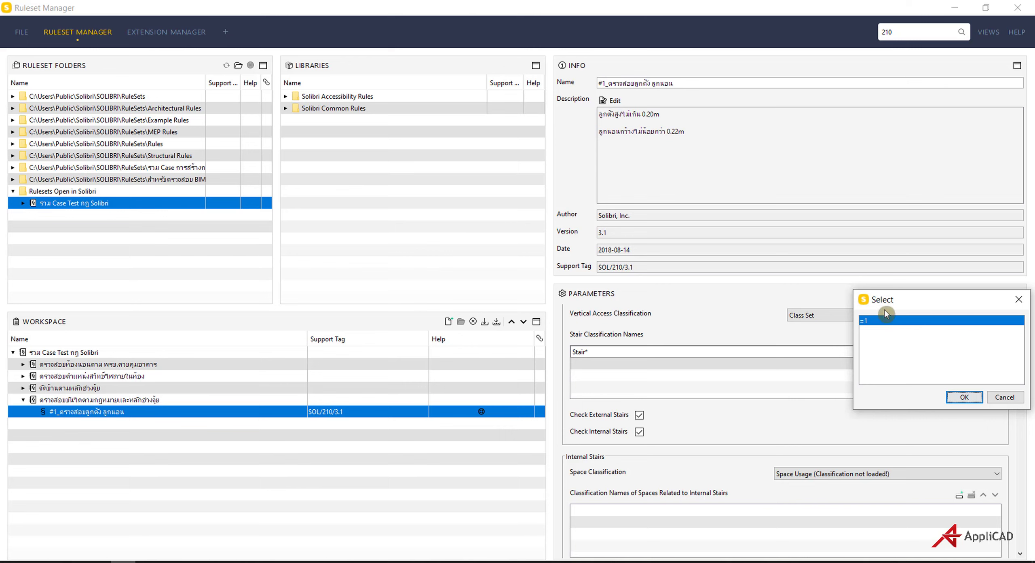
drag(885, 309, 675, 247)
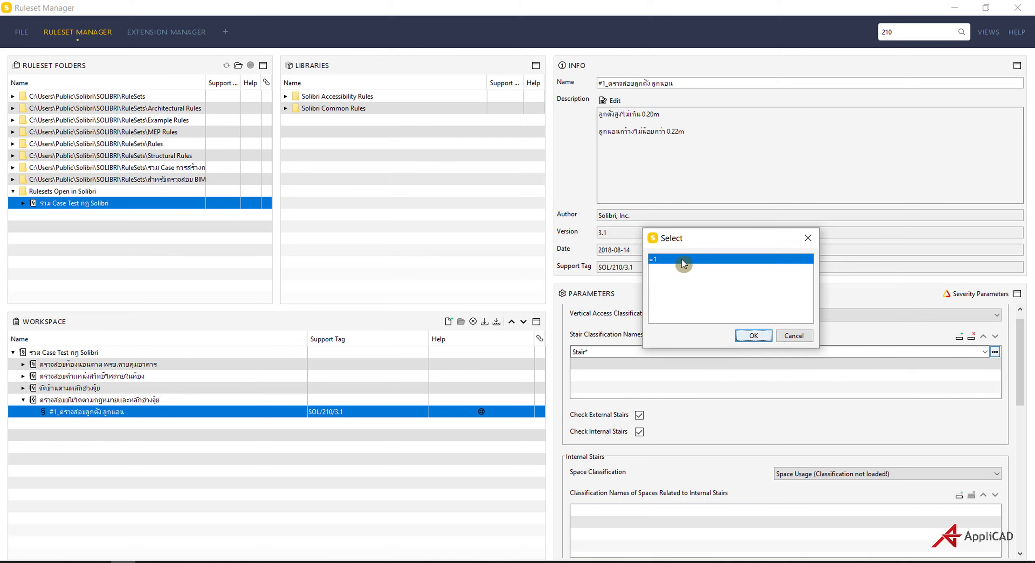
click(754, 336)
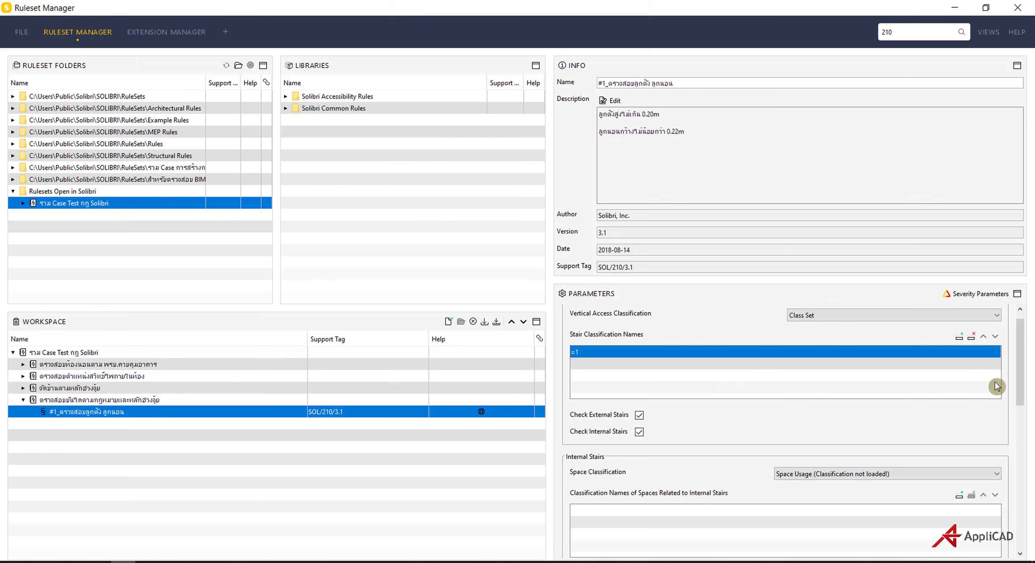
scroll(1021, 353, down, 3)
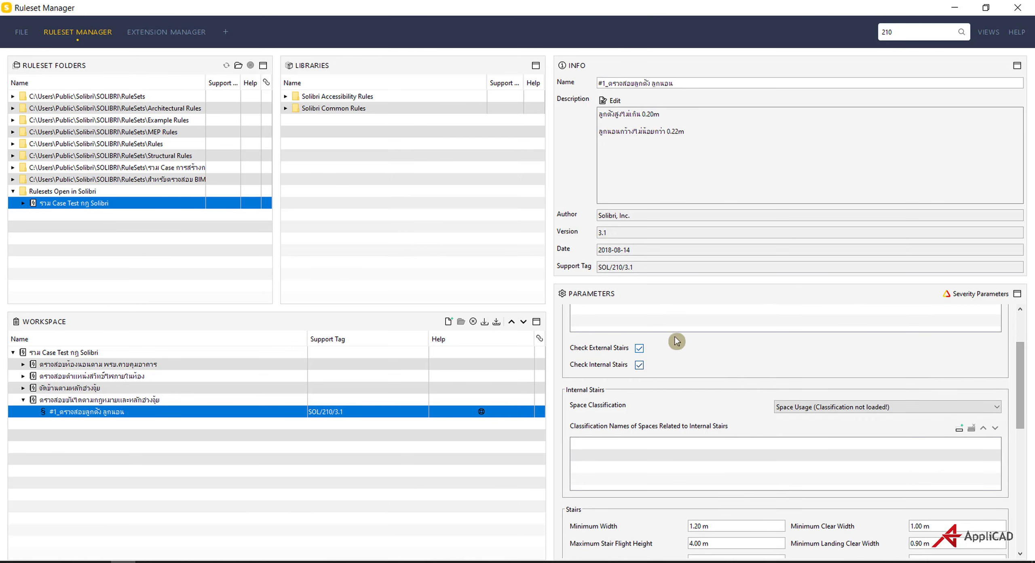
click(640, 365)
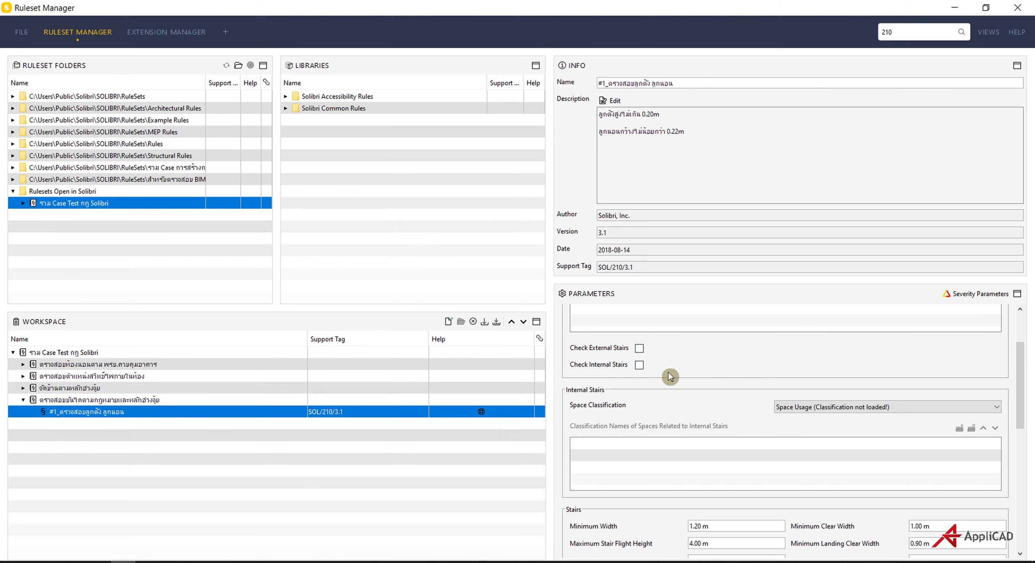
click(640, 349)
click(640, 365)
Set the internal stairs' Space Classification to Class Set and add =1 to the classification names of related spaces
scroll(706, 413, down, 1)
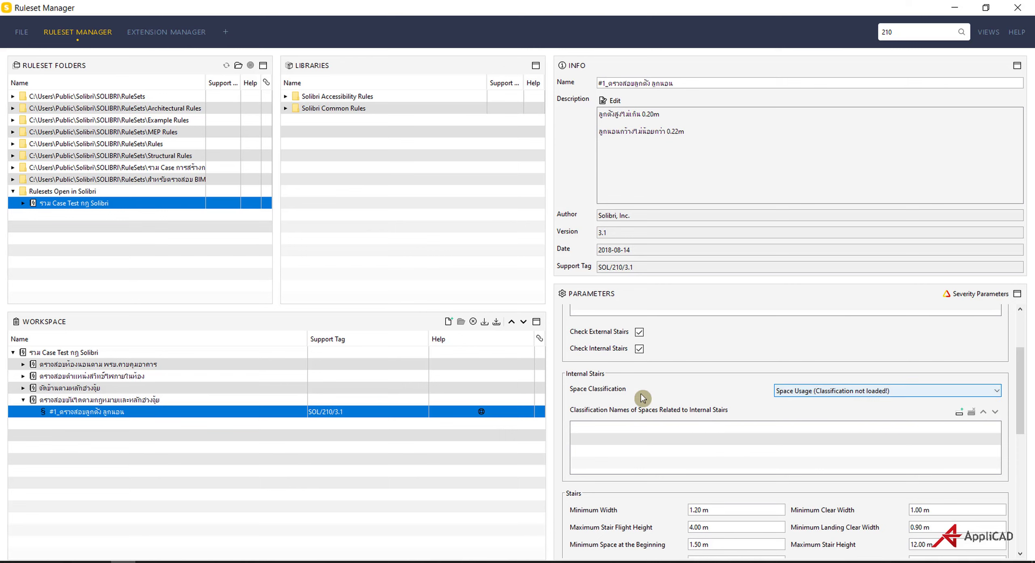
click(885, 393)
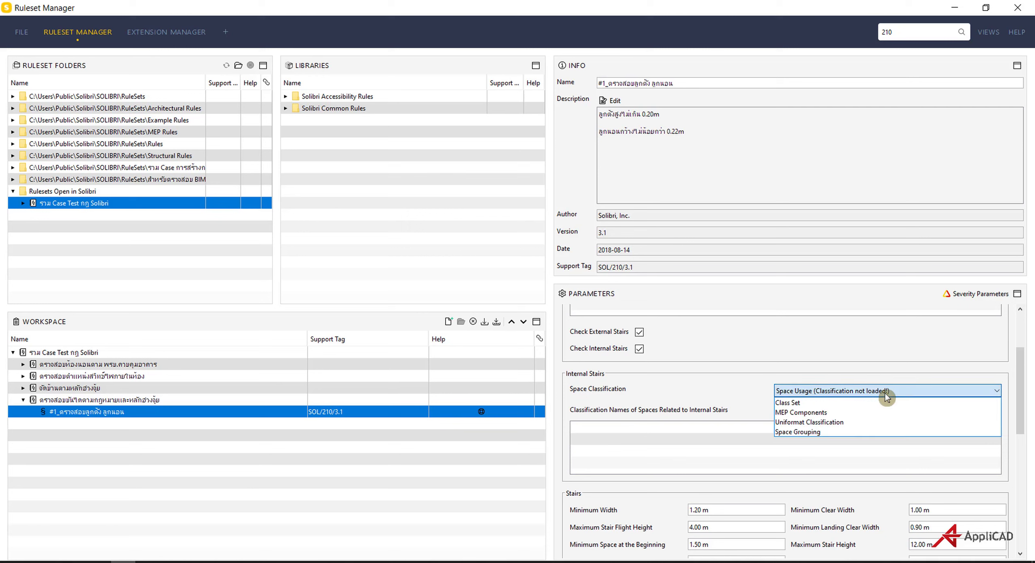
click(803, 406)
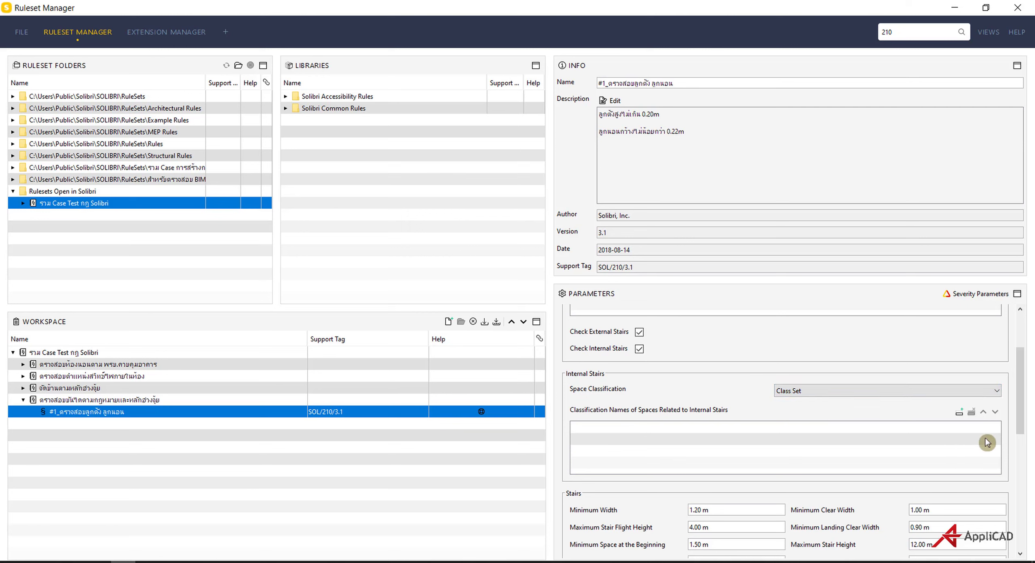
click(960, 413)
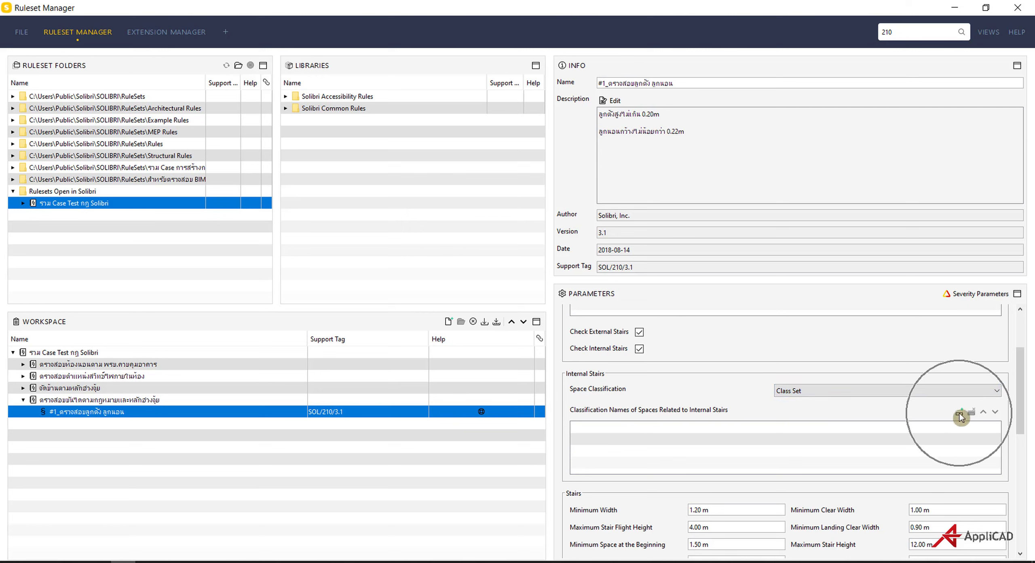
click(995, 432)
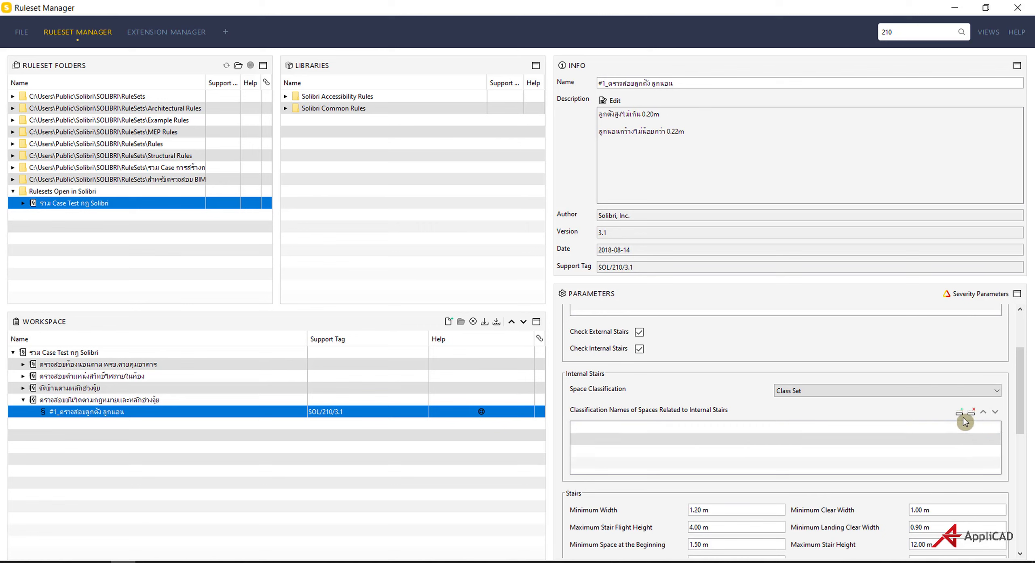
click(999, 431)
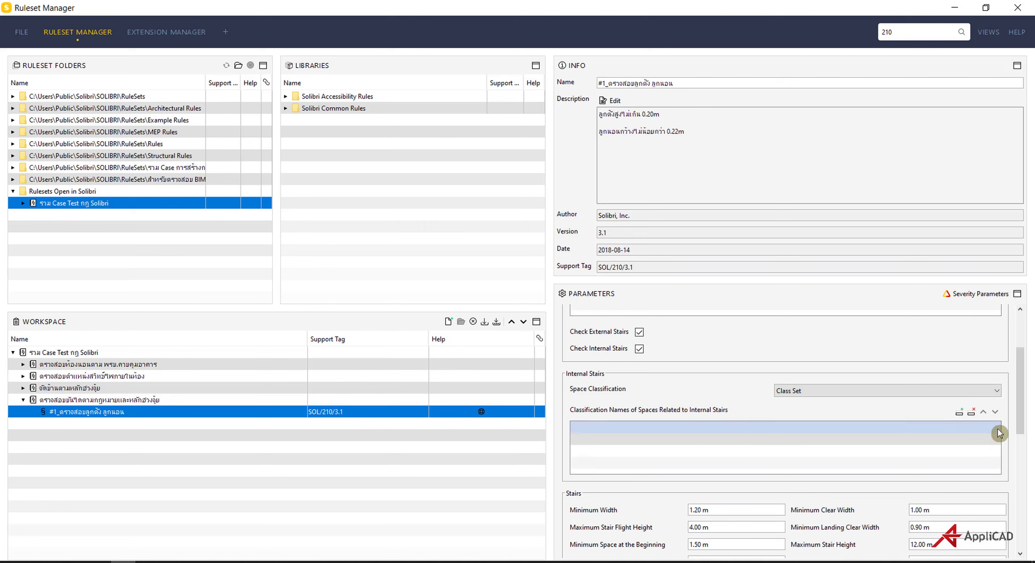
double_click(998, 428)
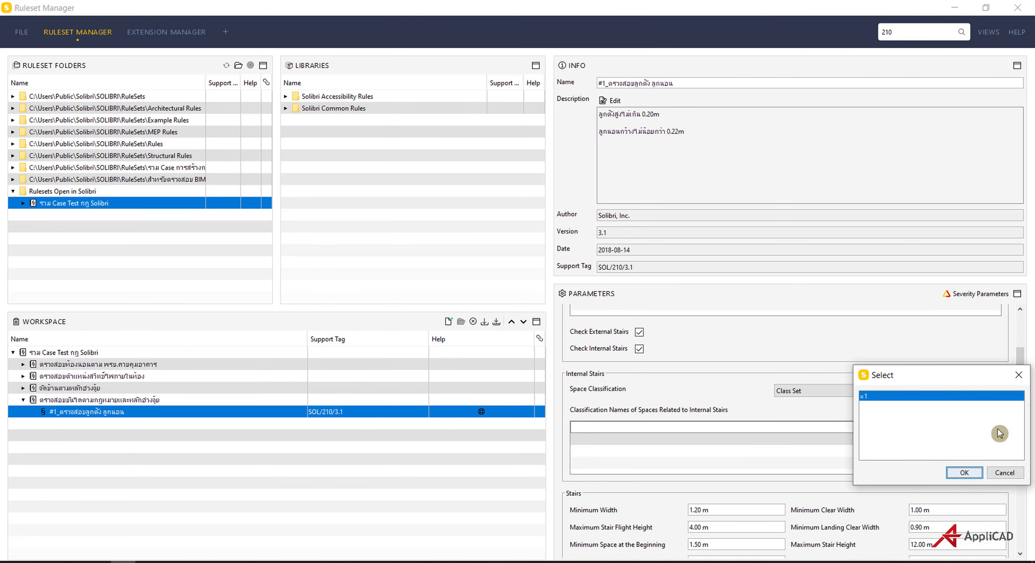
click(964, 473)
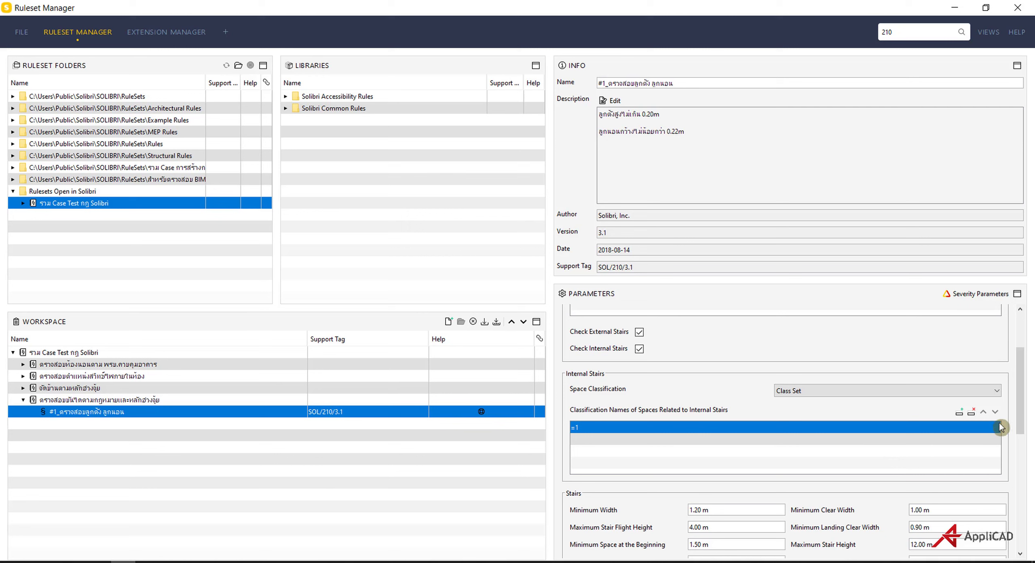
Set the stairs' Minimum Width to 0.8 m
drag(1025, 402, 1023, 446)
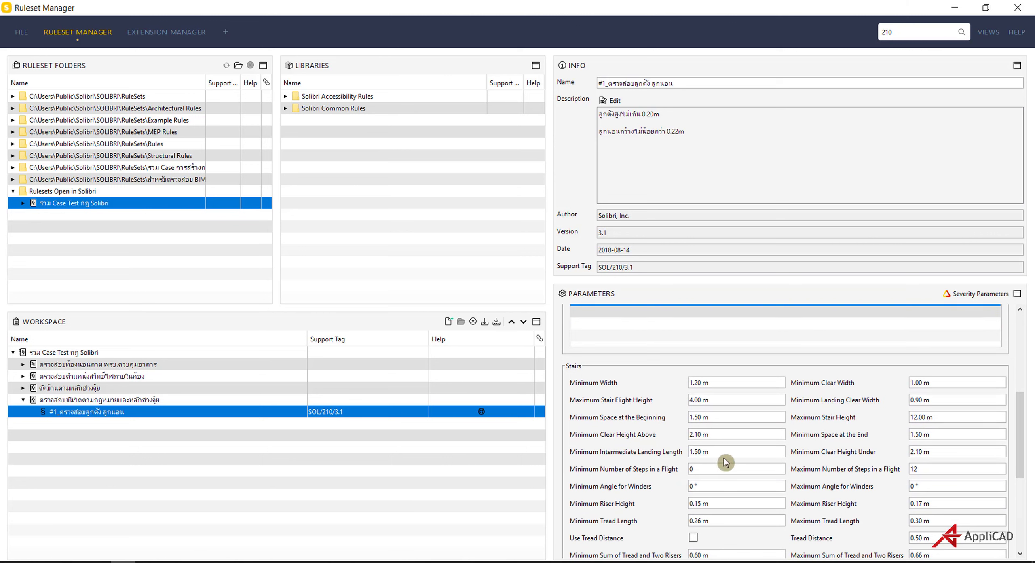
scroll(731, 445, down, 1)
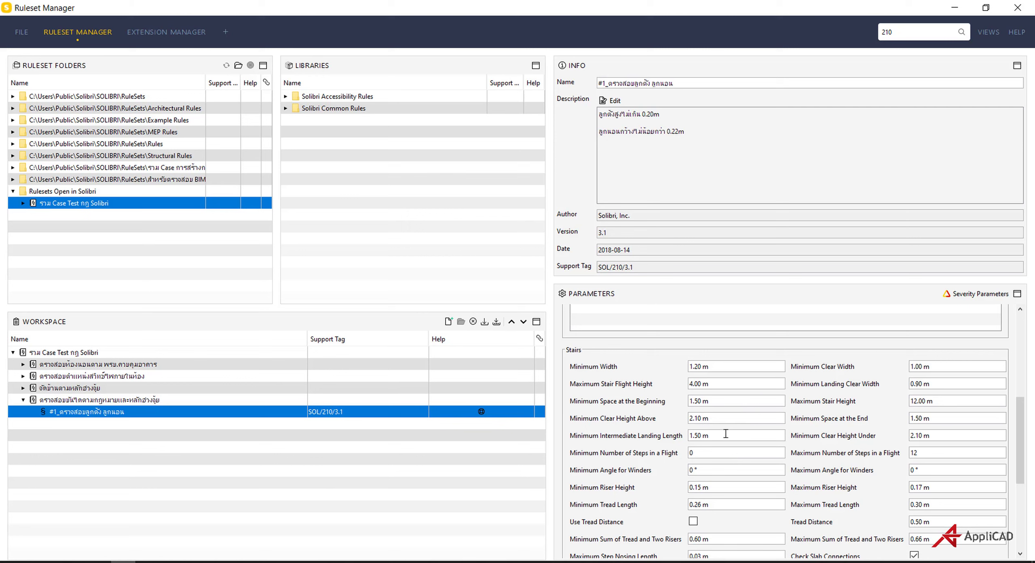
click(722, 366)
click(694, 368)
drag(694, 368, 726, 368)
text(0.8)
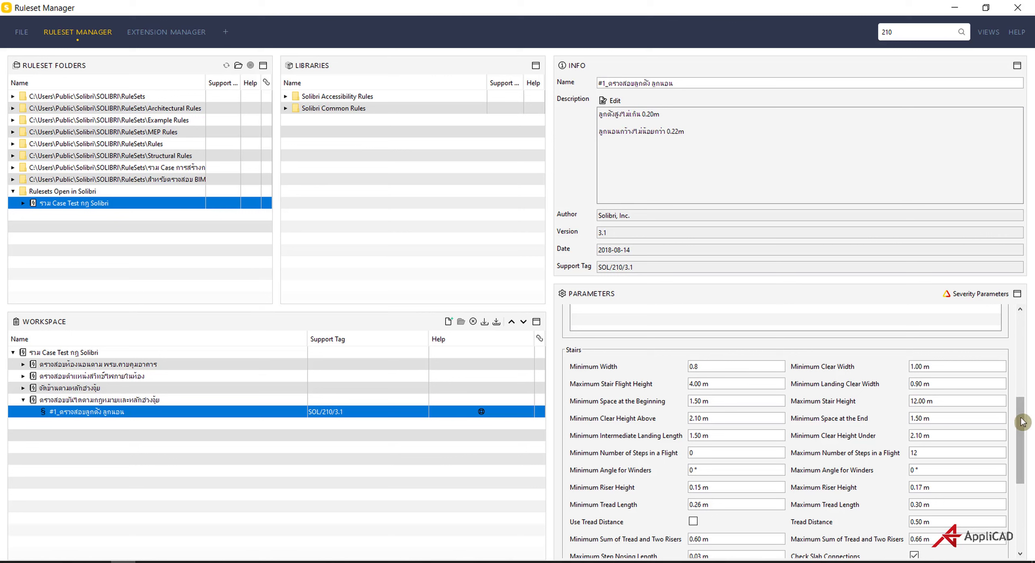
Set the Maximum Riser Height to 0.20 m and the Minimum Riser Height to 0.18 m
drag(1020, 418, 1019, 432)
click(691, 446)
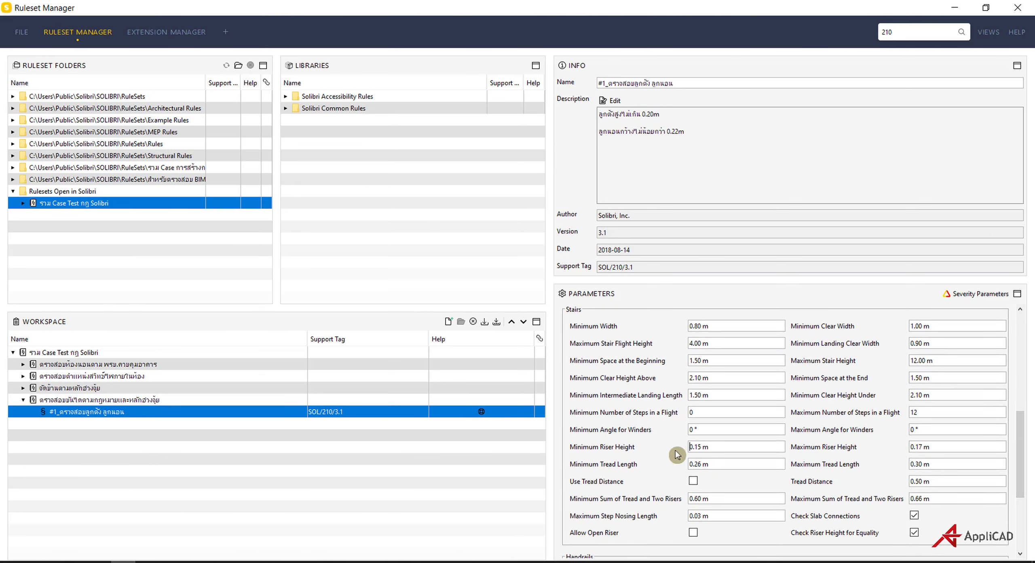
click(952, 448)
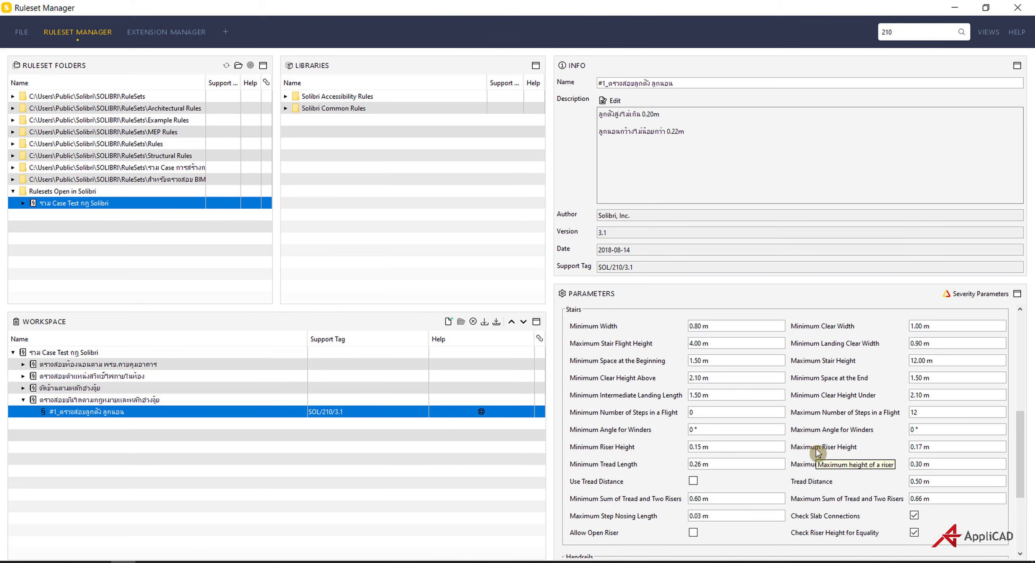
drag(932, 447, 905, 444)
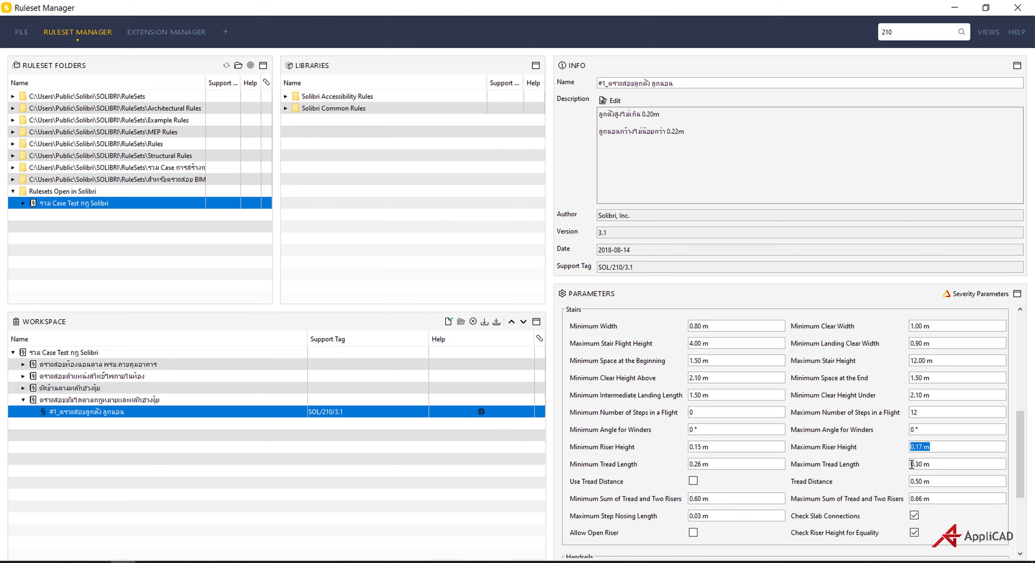
text(0.20)
click(723, 449)
text(0.18)
Set the Minimum Tread Length to 0.22 m and the Maximum Tread Length to 0.25 m
click(709, 479)
click(597, 465)
click(627, 481)
drag(714, 466, 670, 467)
text(0.)
drag(955, 464, 900, 467)
text(0.25)
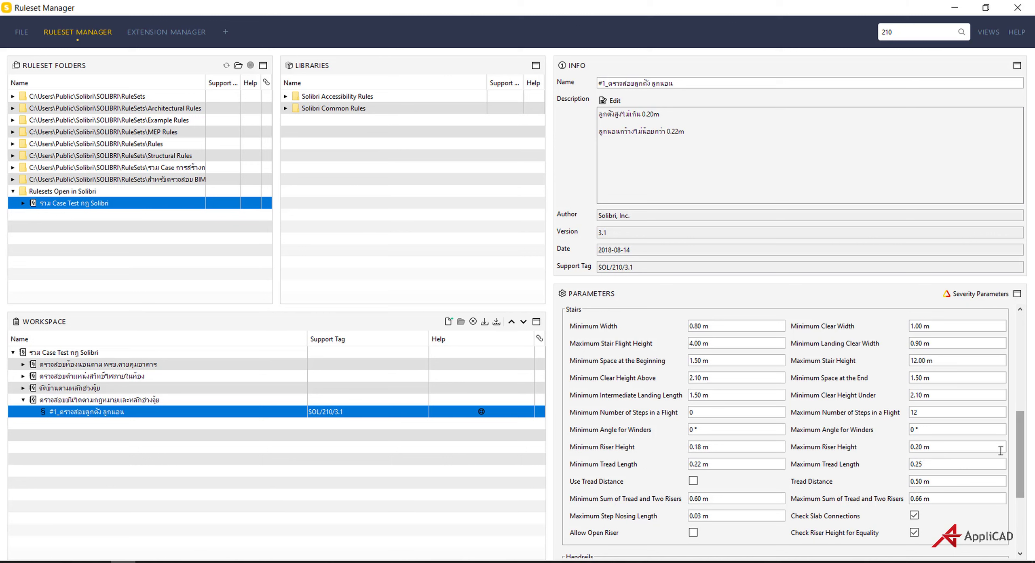
Turn off Check Handrails in the rule's handrail parameters
scroll(947, 449, down, 1)
scroll(947, 449, down, 8)
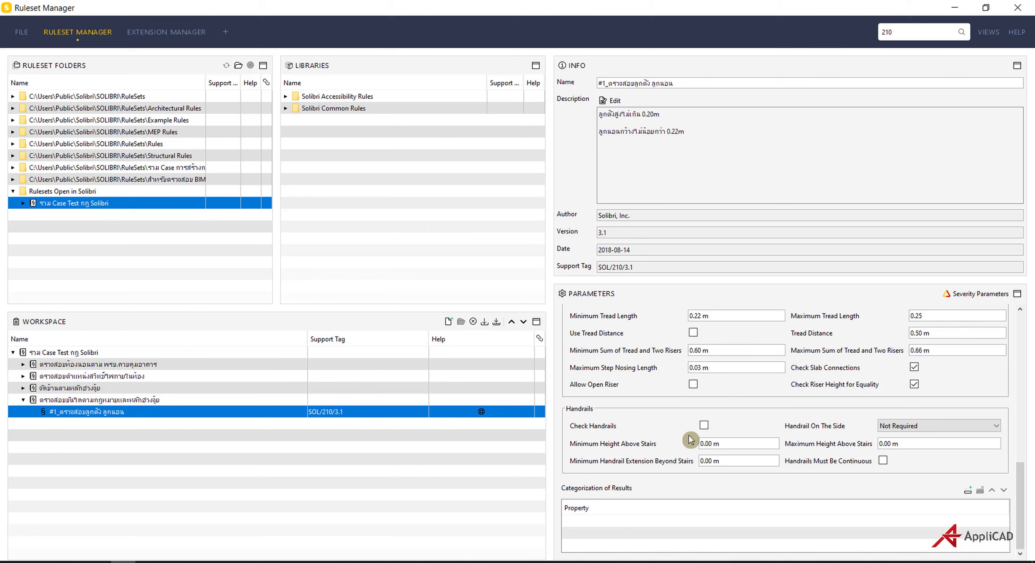
click(705, 426)
click(704, 426)
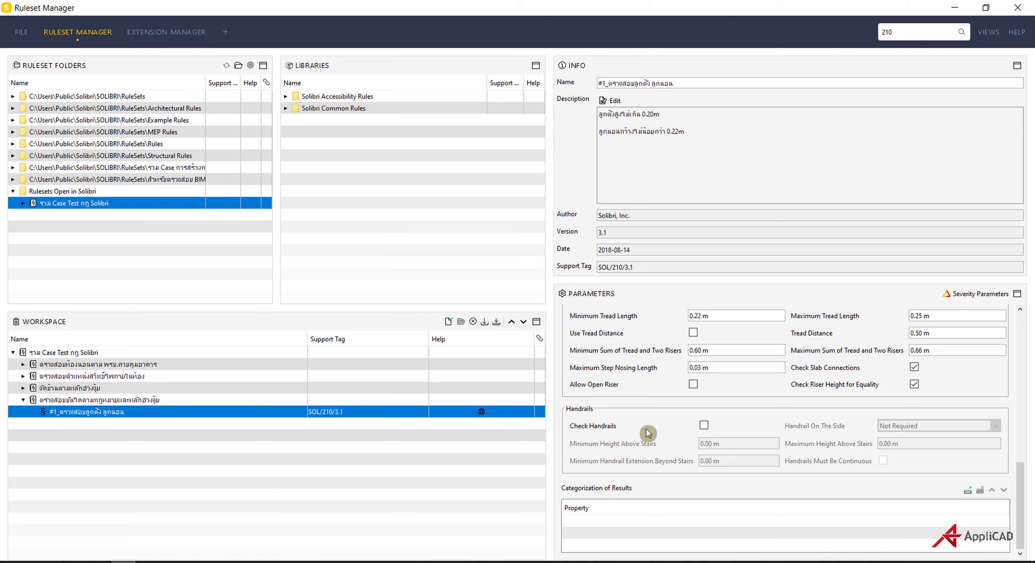
scroll(770, 433, up, 5)
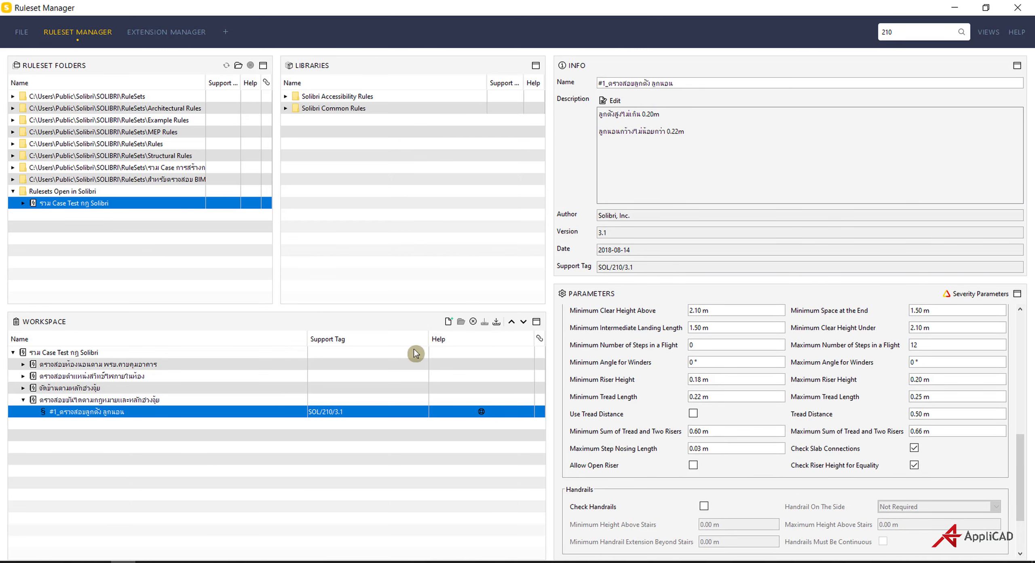
Switch to the checking view of Solibri Office and check the model against the open rulesets
click(22, 34)
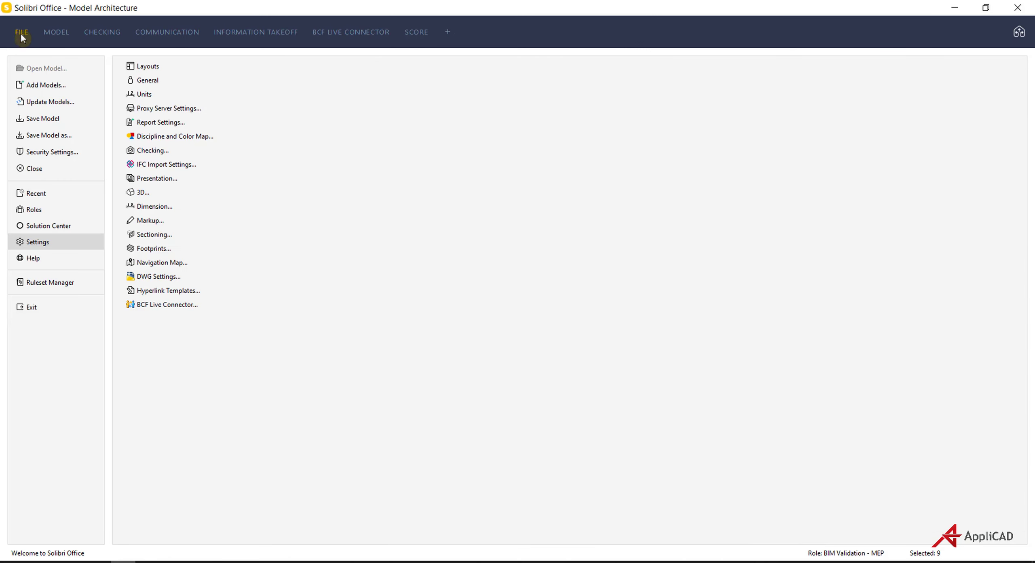
click(100, 33)
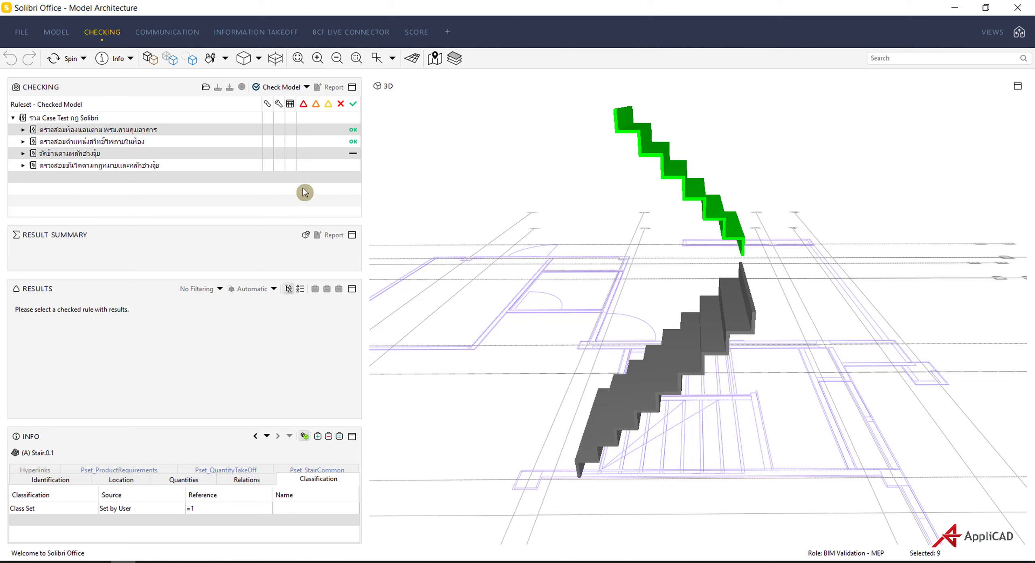
click(277, 87)
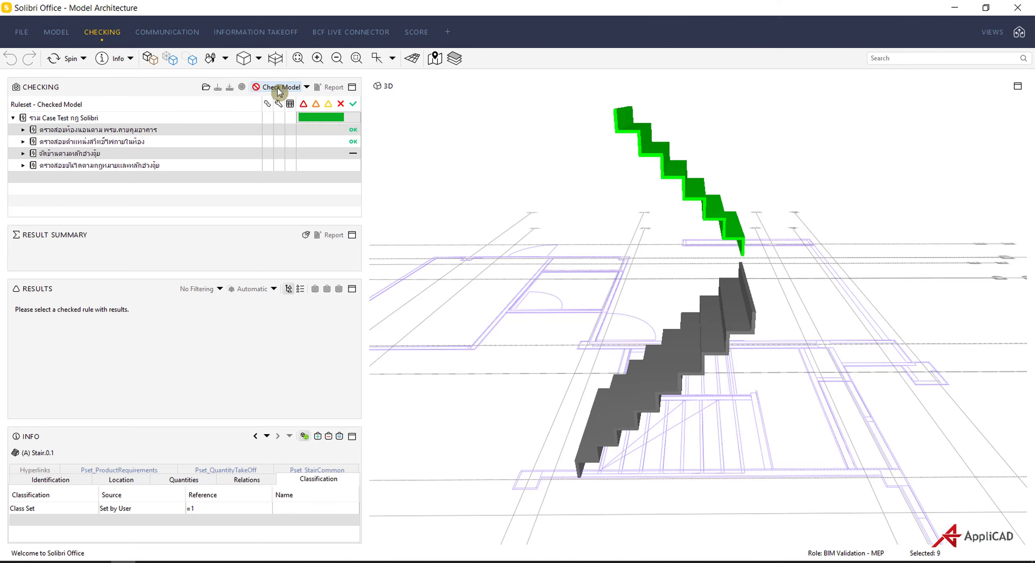
Expand the stair results of rule "#1_ตรวจสอบลูกตั้ง ลูกนอน" and inspect the first Stair.0.1 issue in 3D
click(119, 165)
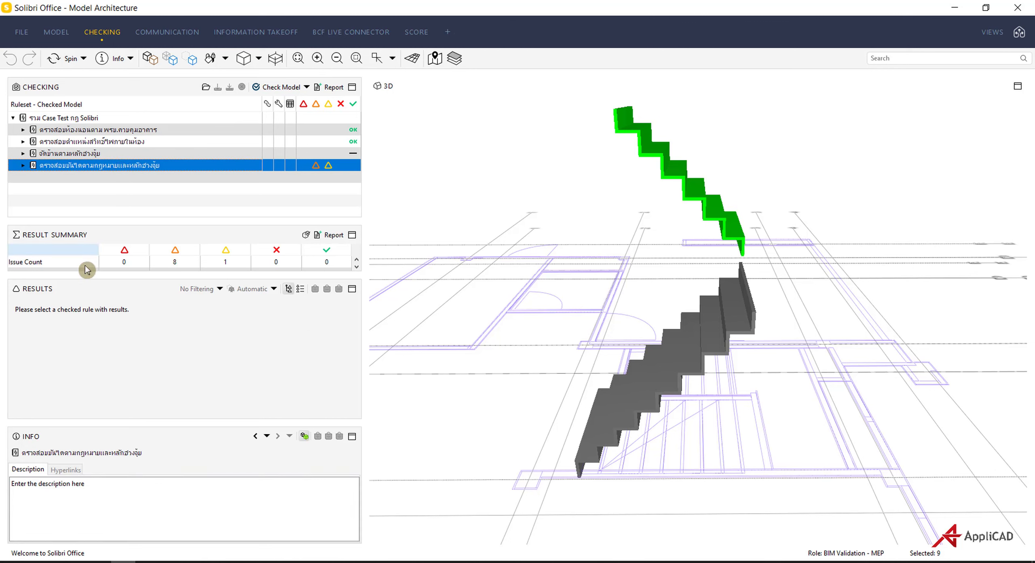
click(23, 165)
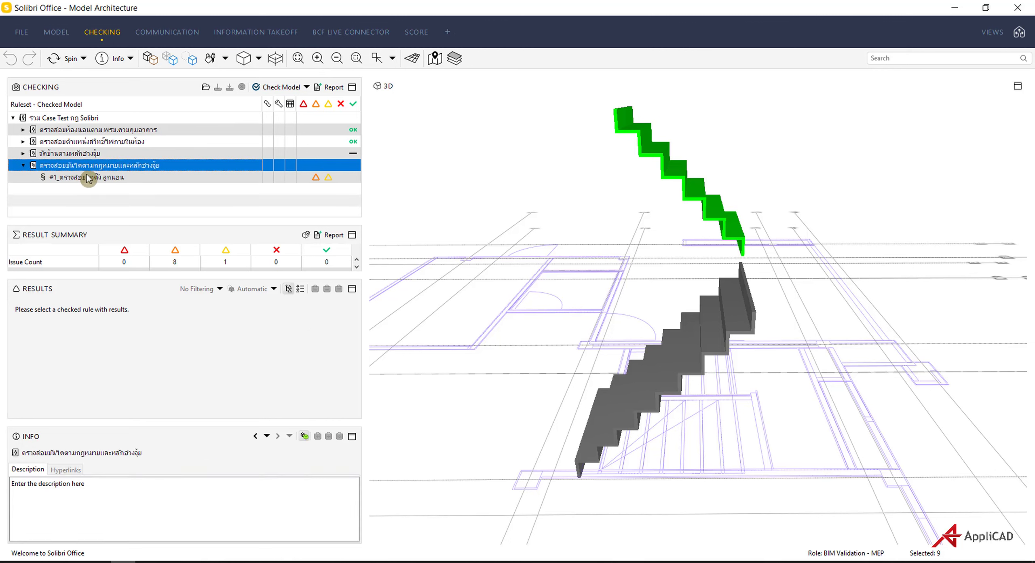
click(88, 178)
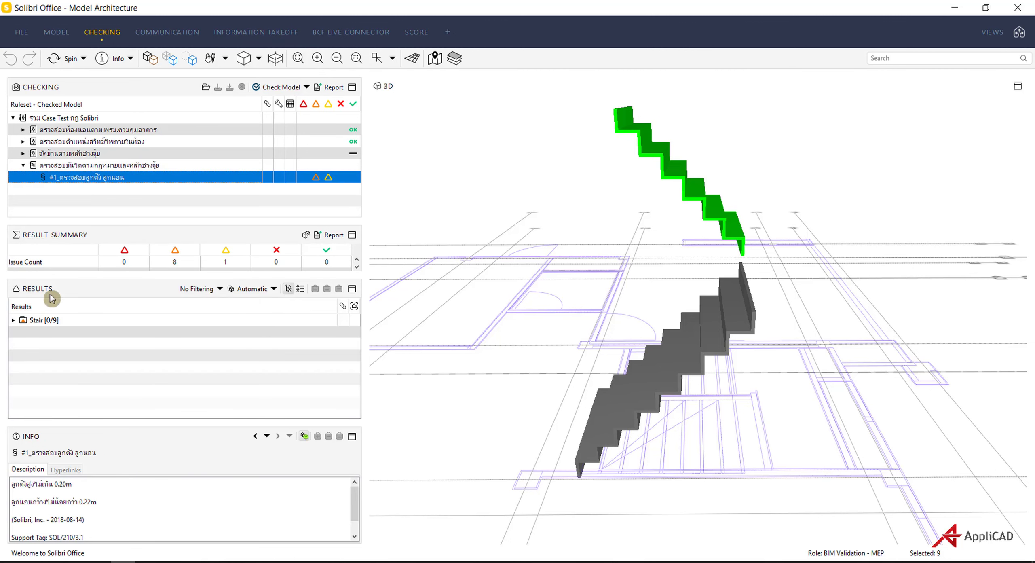
drag(120, 272, 116, 243)
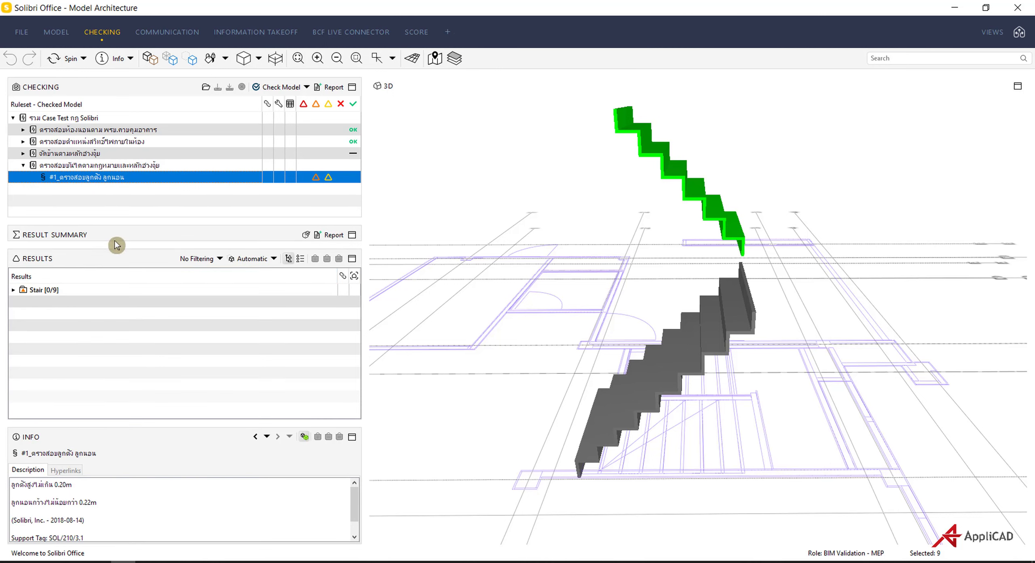
click(14, 290)
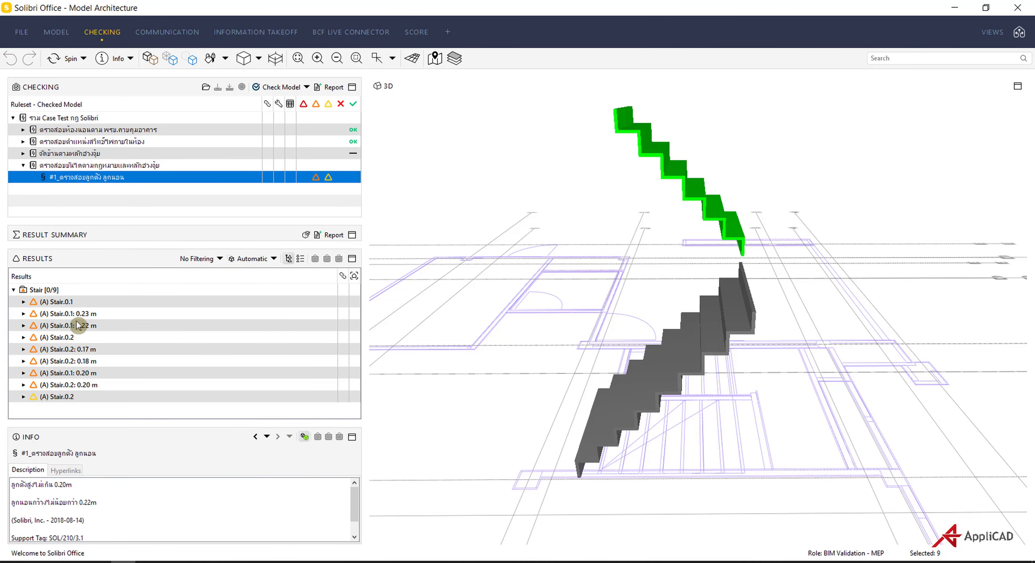
drag(462, 365, 381, 318)
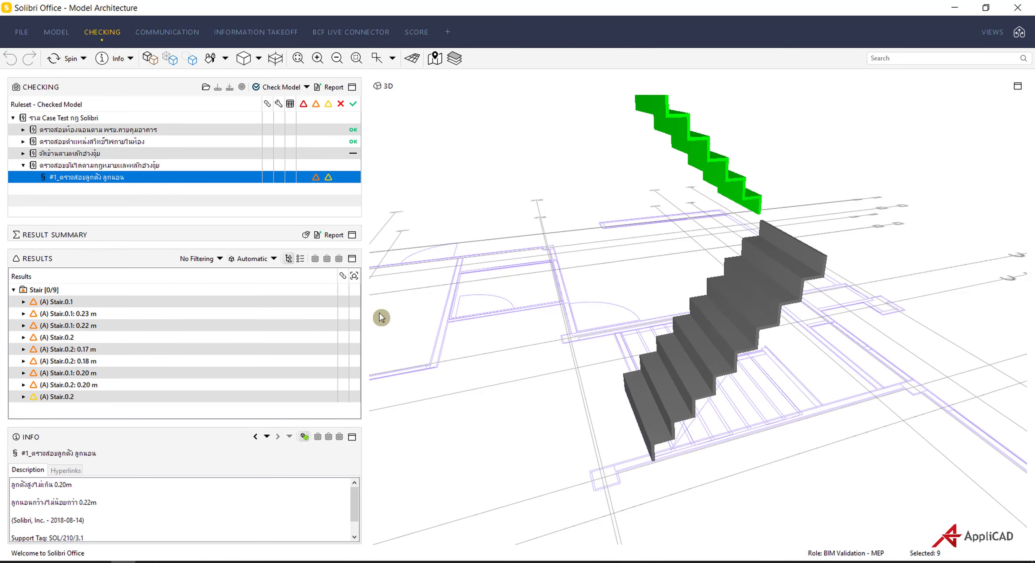
click(102, 305)
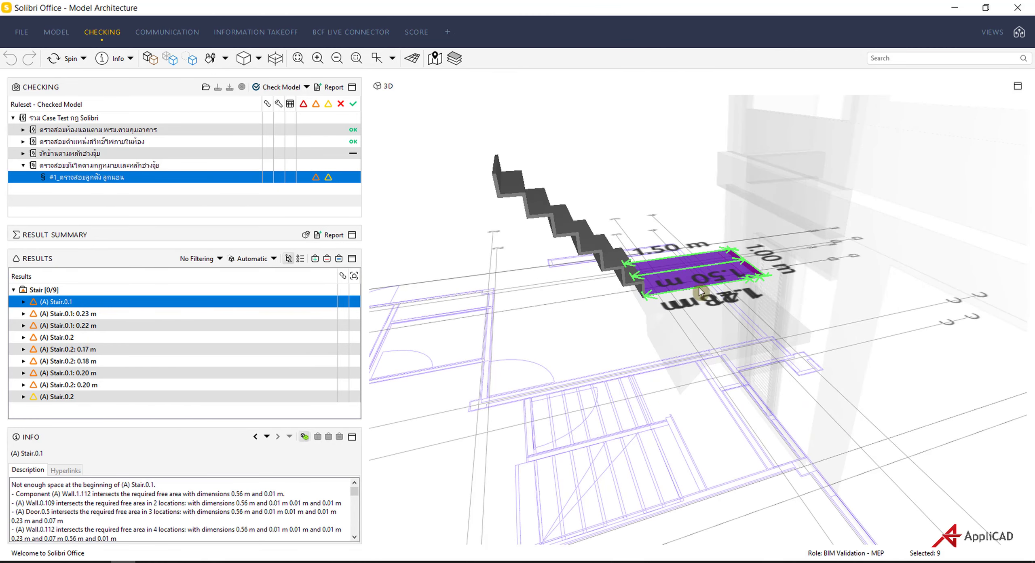
Mark the first Stair.0.1 issue, about missing free space at the stair's beginning, as rejected
scroll(715, 281, up, 1)
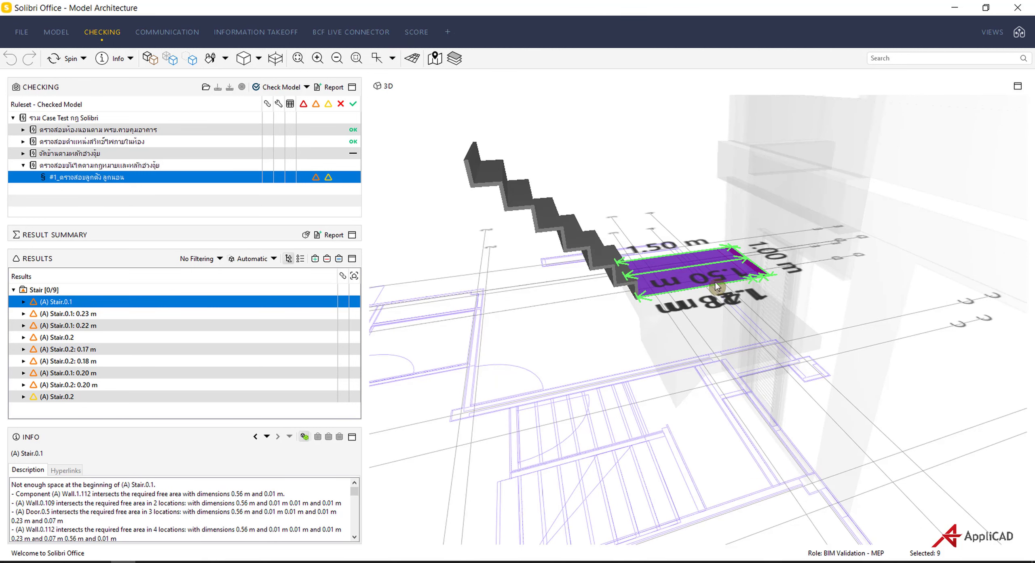
right_click(114, 303)
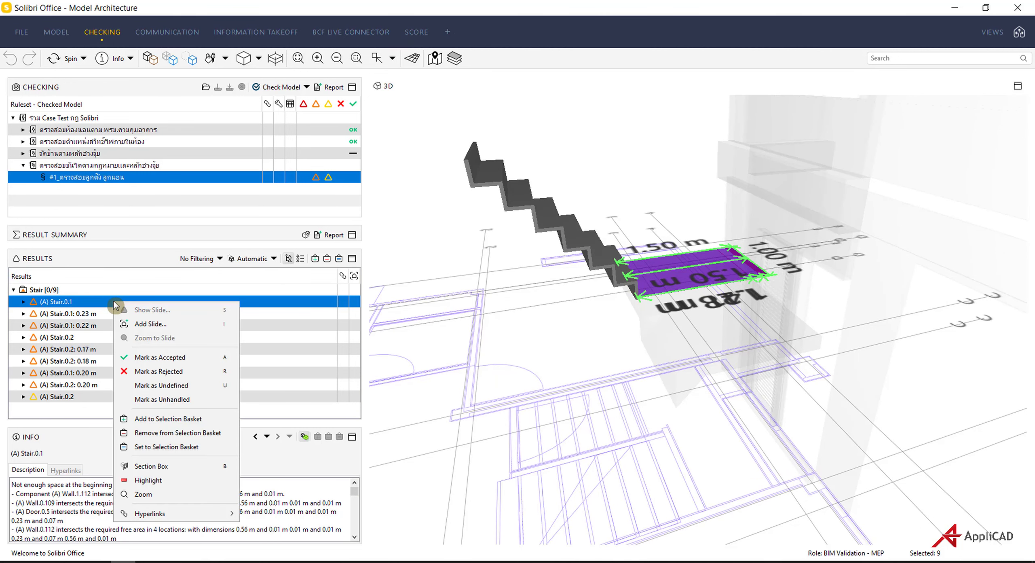
click(165, 372)
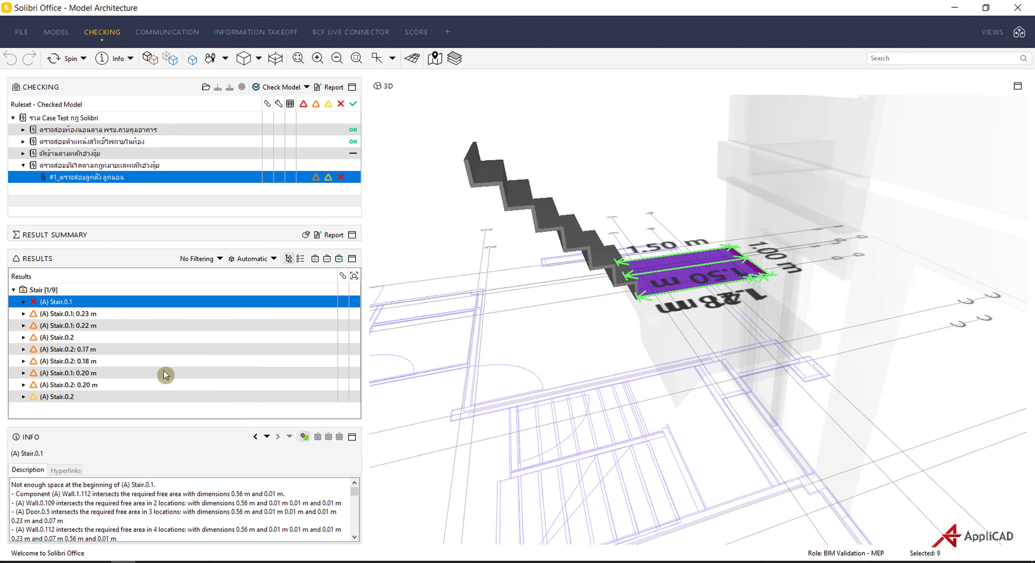
Examine the "Stair.0.1: 0.23 m" issue, enlarging its description area and viewing the highlighted treads in 3D
click(88, 314)
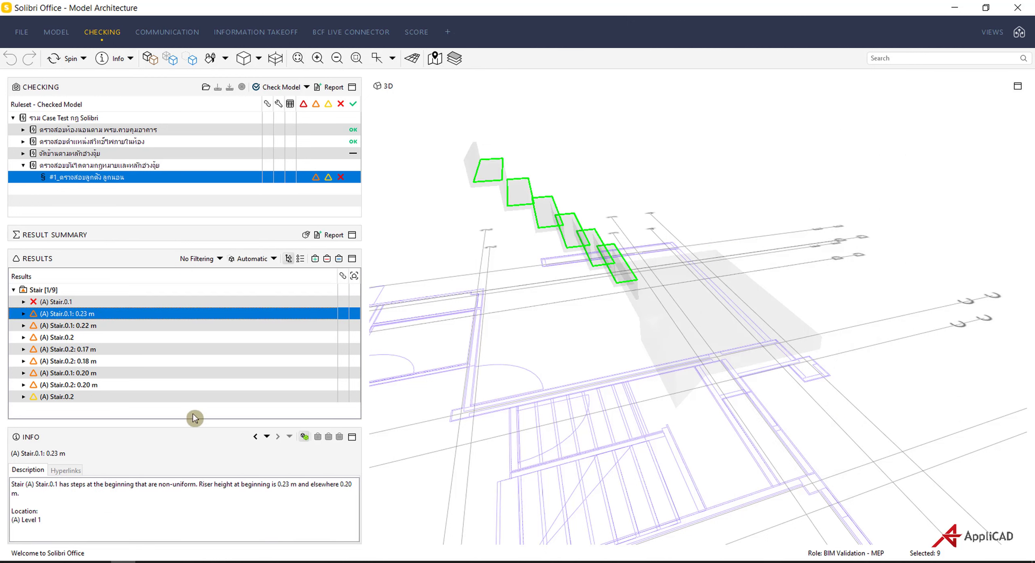
drag(187, 417, 187, 365)
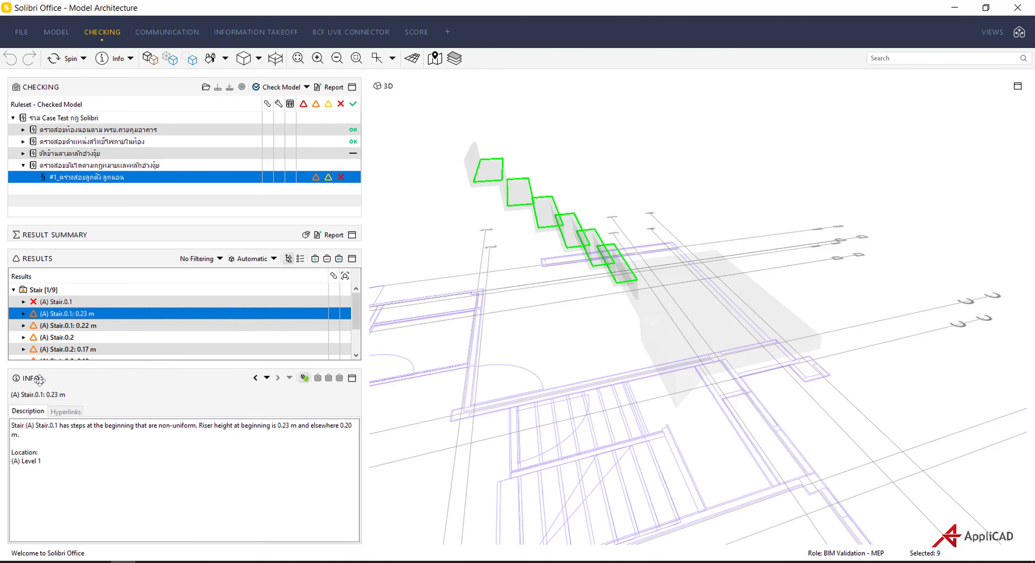
click(57, 441)
drag(177, 427, 218, 427)
drag(705, 362, 654, 296)
scroll(650, 301, up, 3)
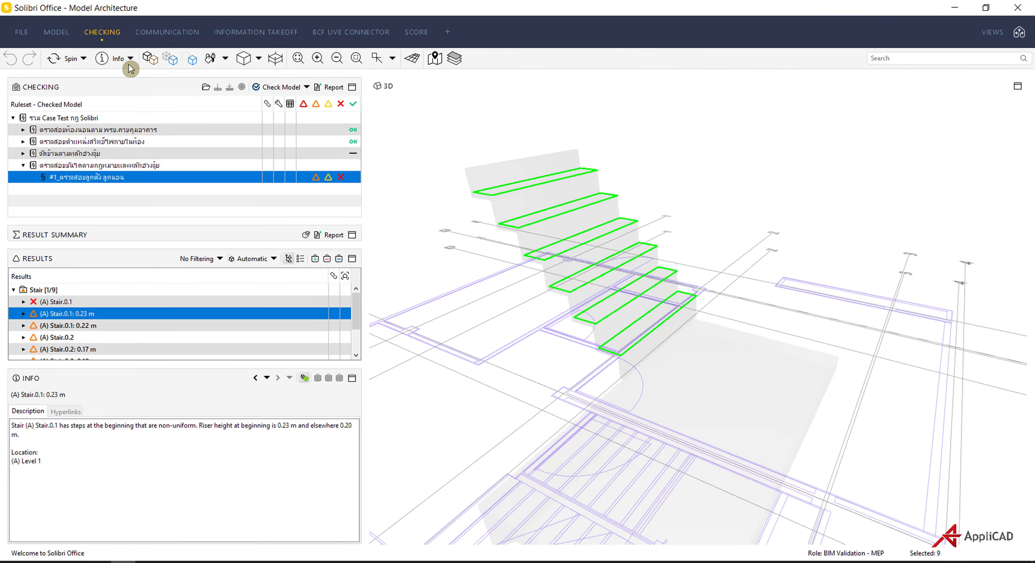
Dimension the plane-to-plane distance from the slab to the lowest tread of Stair.0.1 with the Dimension tool
click(130, 59)
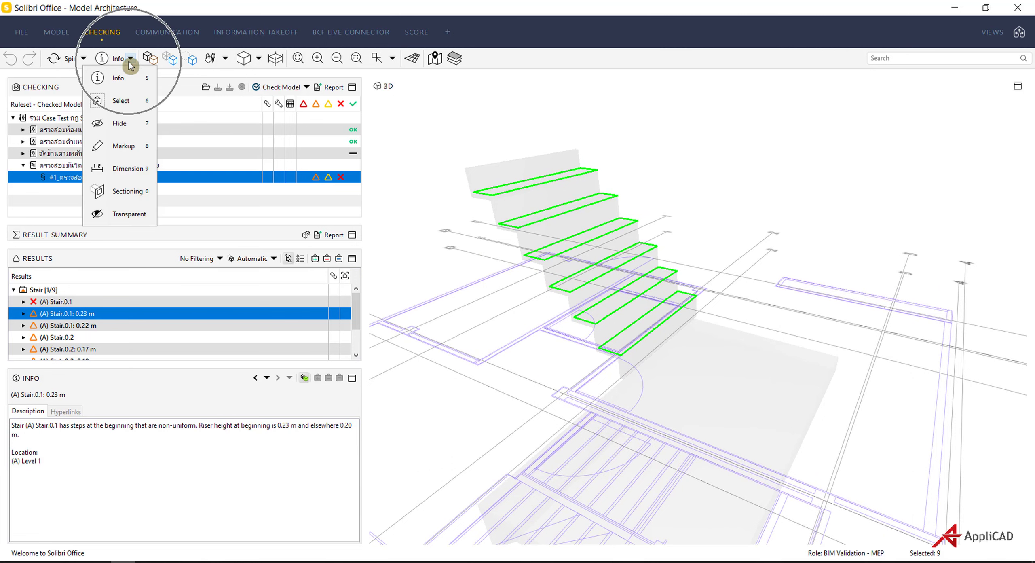
click(135, 169)
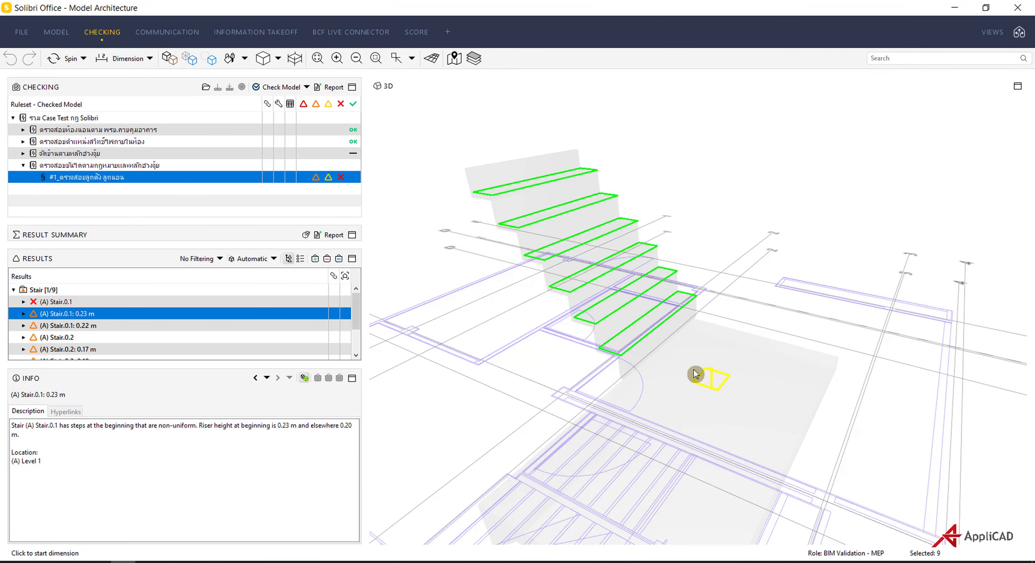
scroll(677, 364, up, 1)
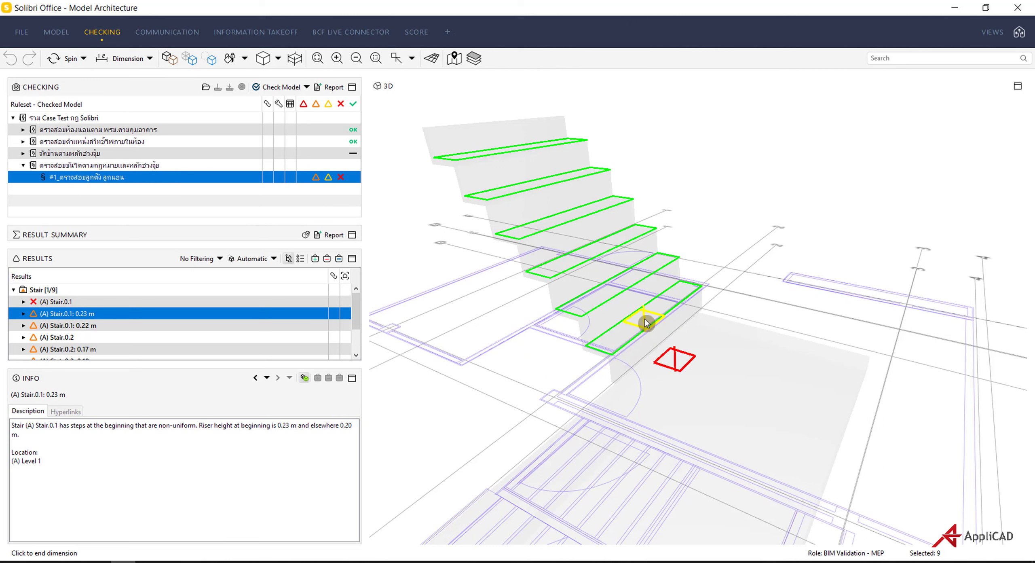
click(645, 319)
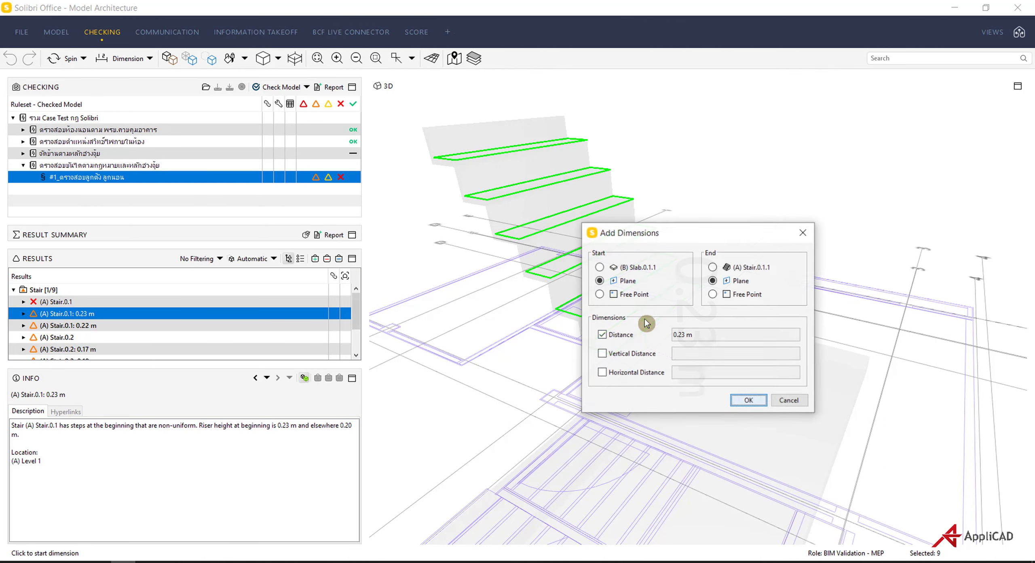
click(756, 402)
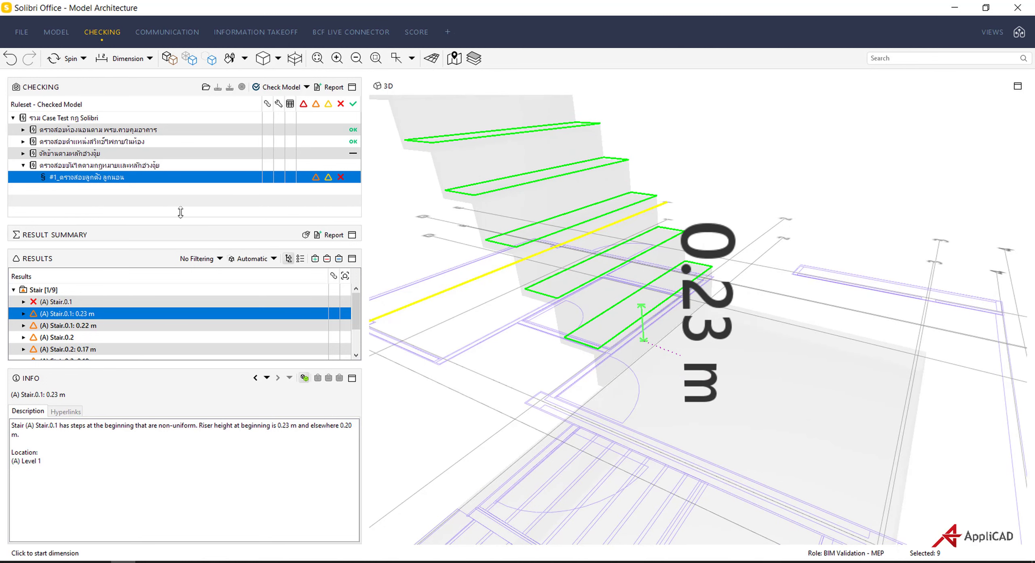
scroll(680, 395, down, 2)
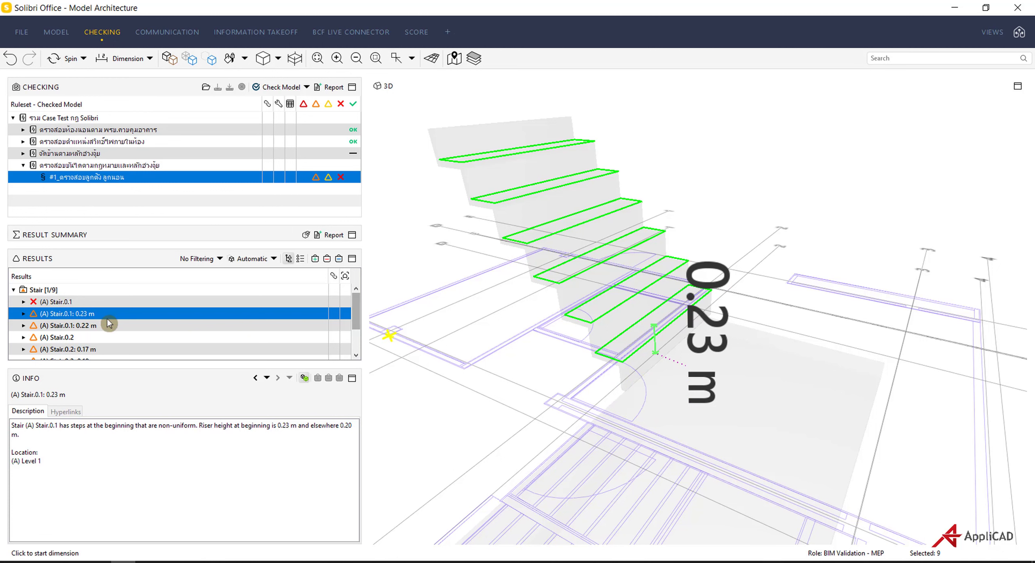
Show the "Stair.0.1: 0.22 m" issue and dimension the plane-to-plane distance from the stair's top tread to the upper slab
click(93, 326)
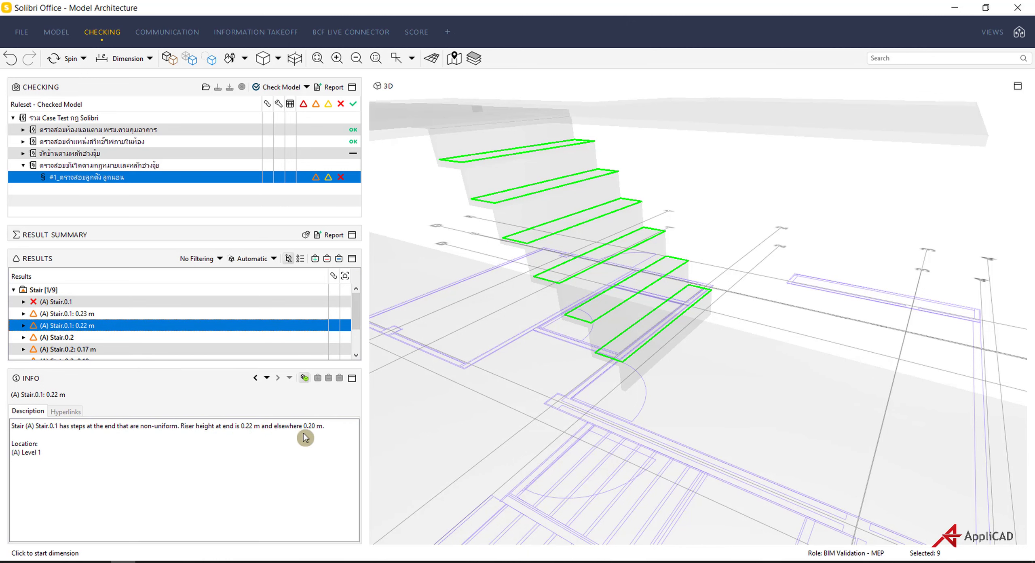
scroll(700, 438, down, 3)
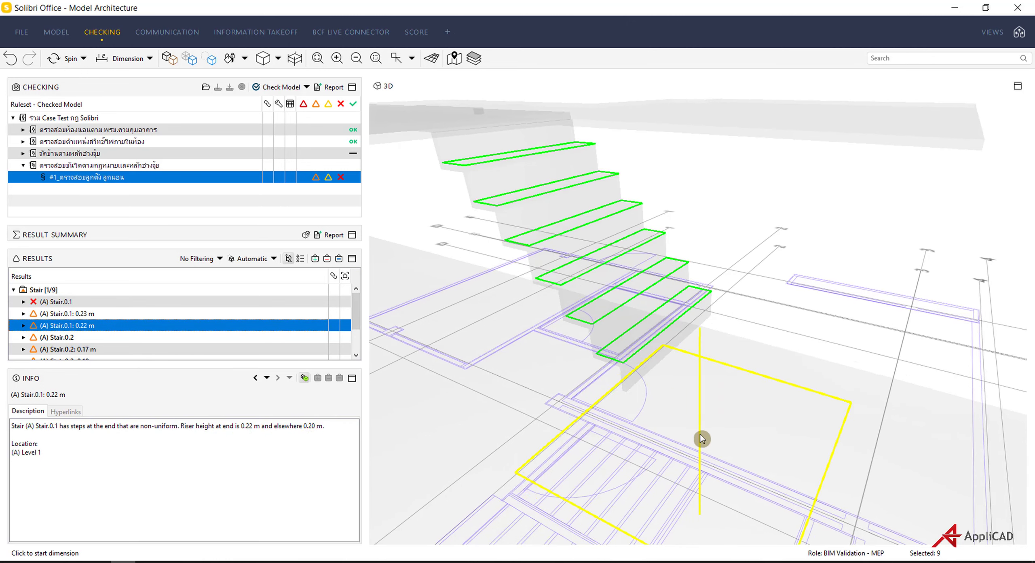
scroll(650, 337, up, 5)
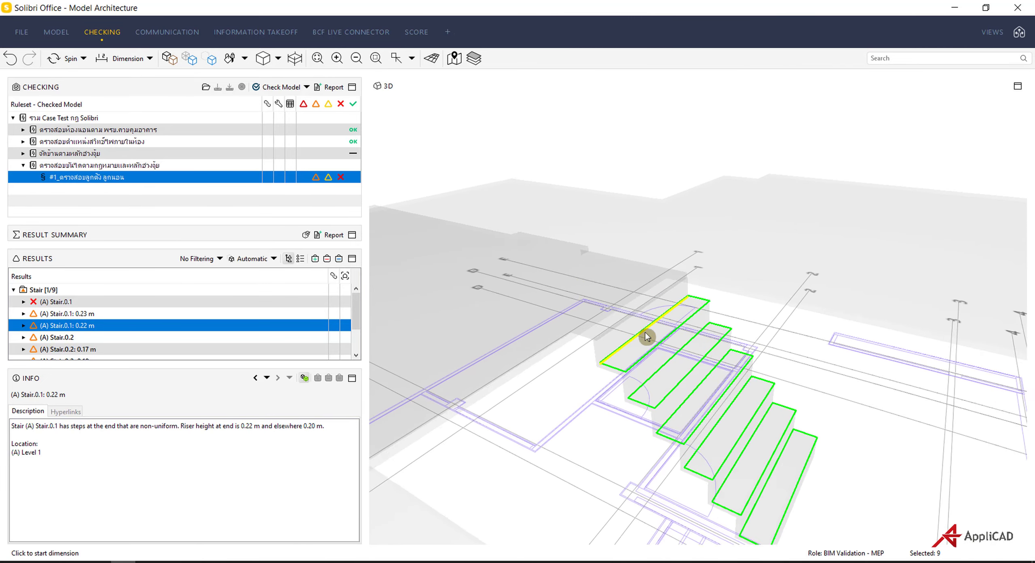
scroll(649, 347, up, 1)
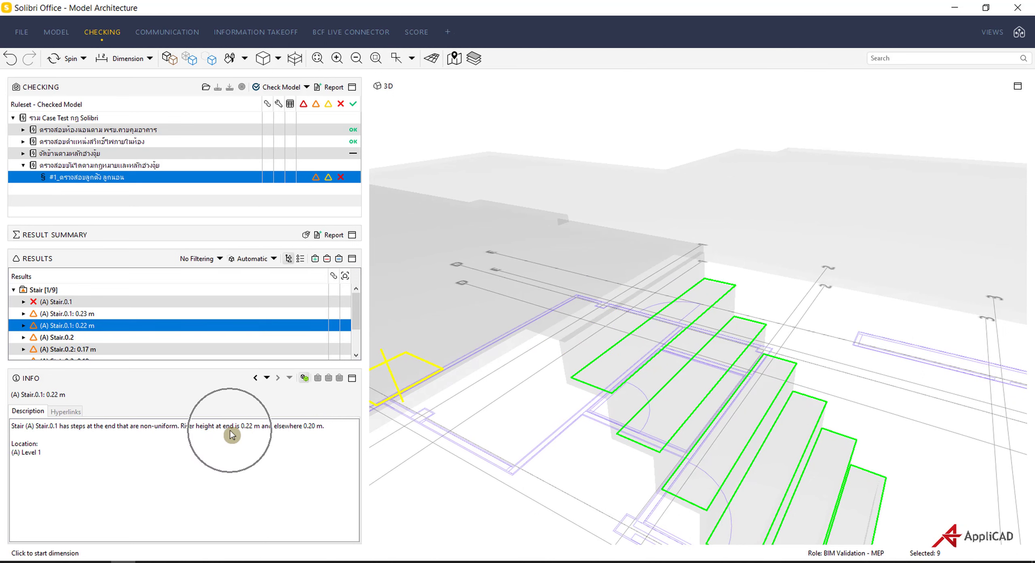
scroll(648, 346, up, 2)
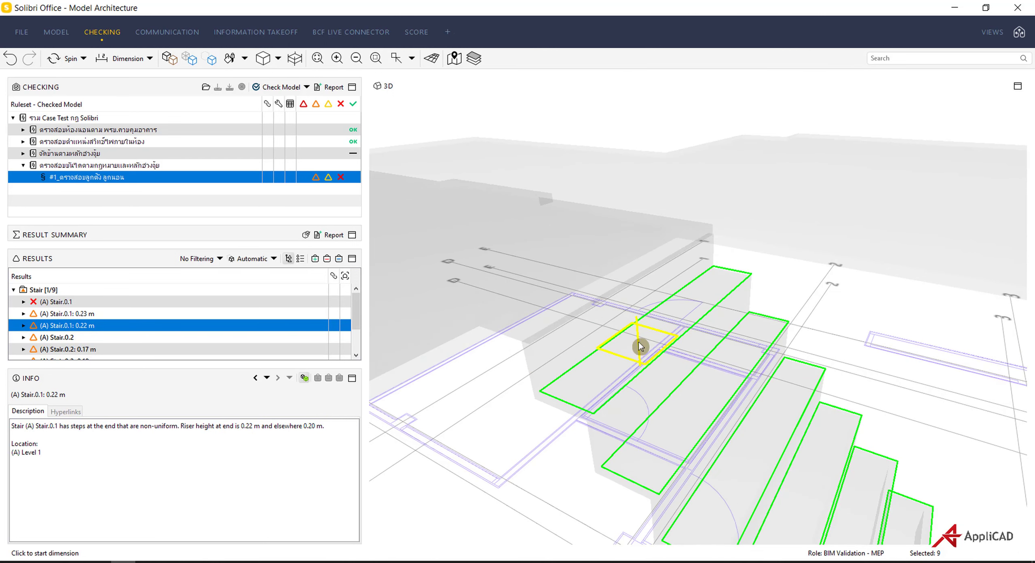
click(640, 346)
click(571, 284)
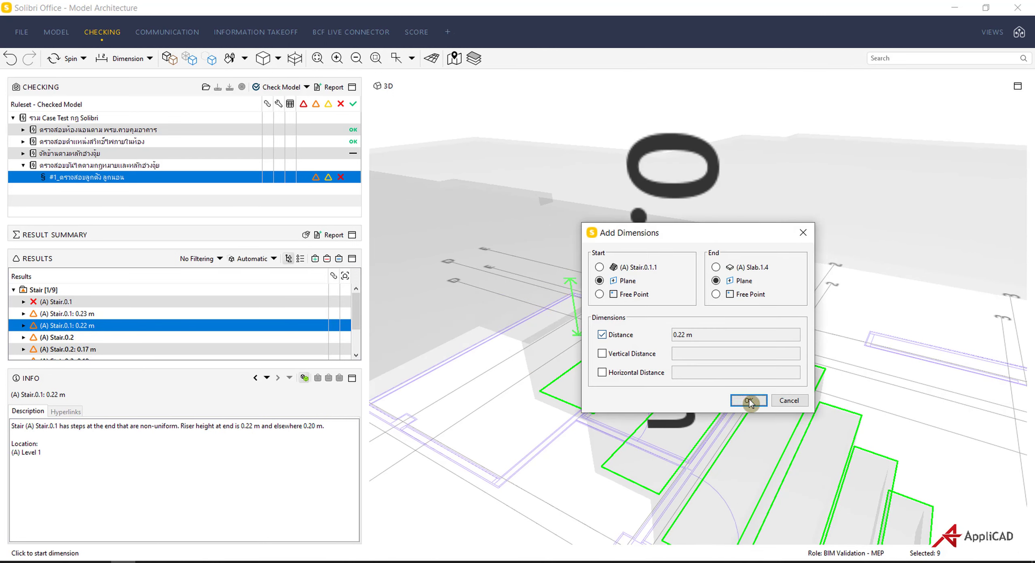
click(749, 401)
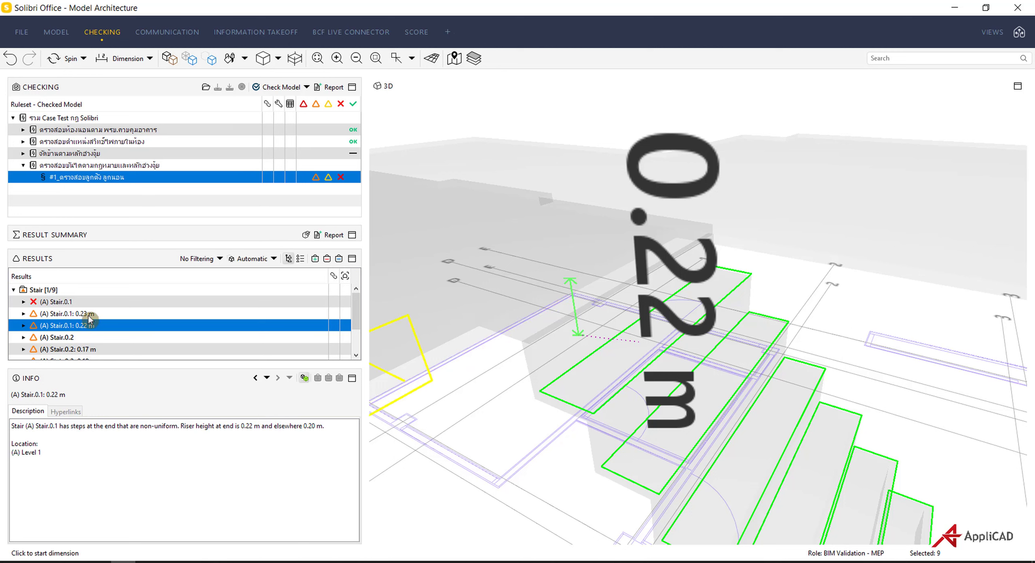
Read the Stair.0.2 issue about missing free space at the stair's end and mark it as rejected
scroll(106, 324, down, 1)
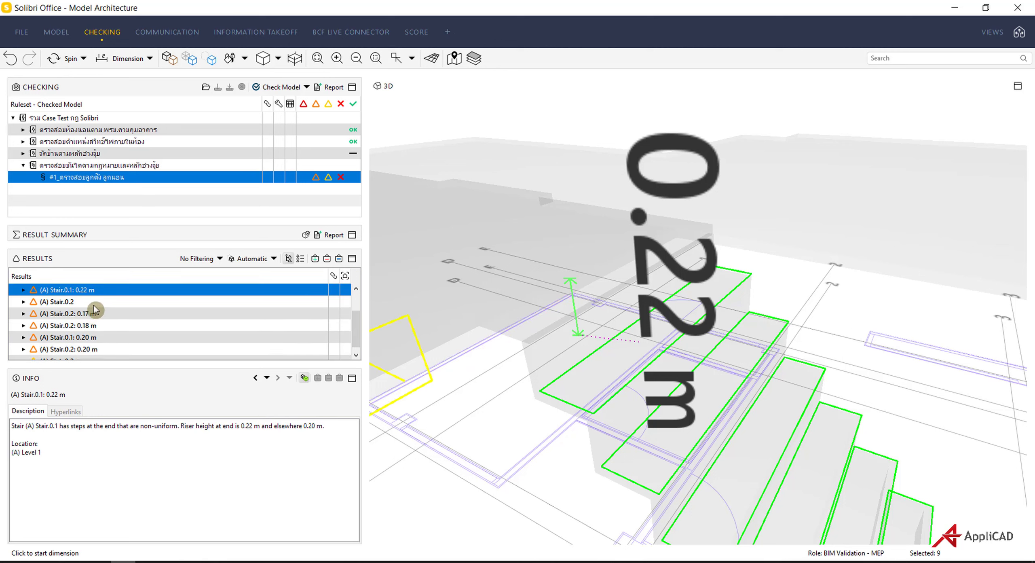
click(68, 303)
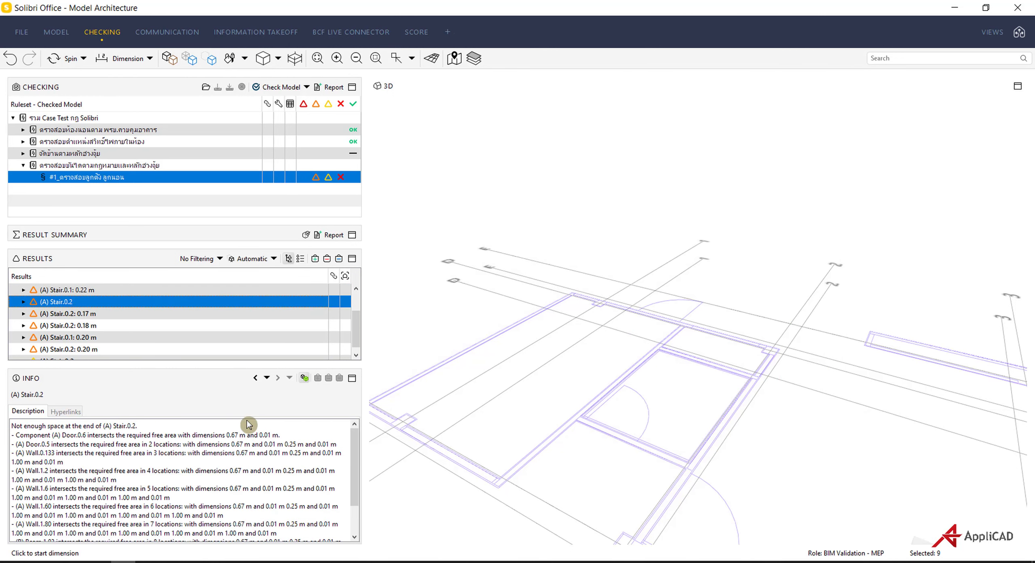
scroll(254, 436, down, 1)
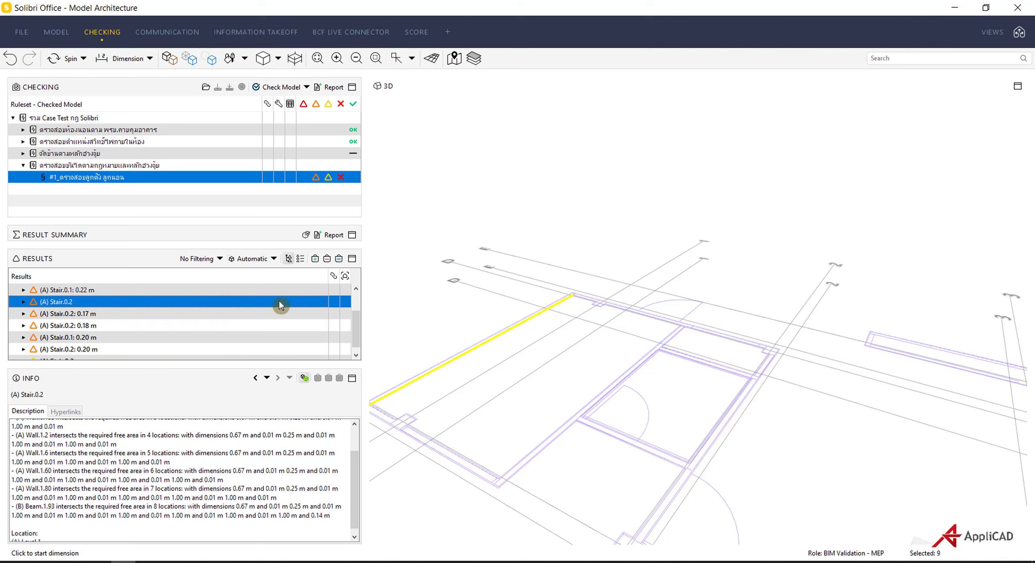
right_click(122, 302)
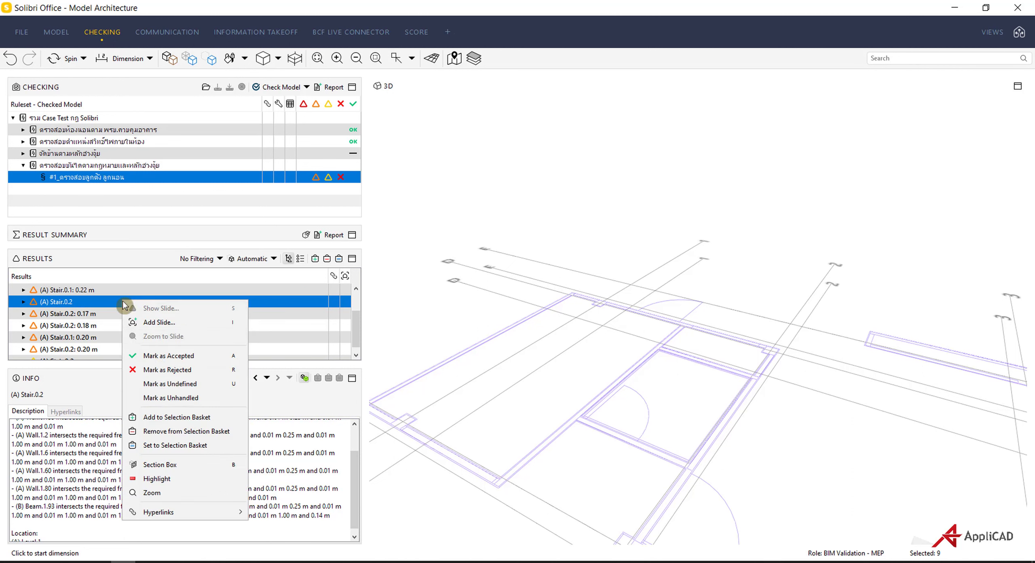
click(159, 370)
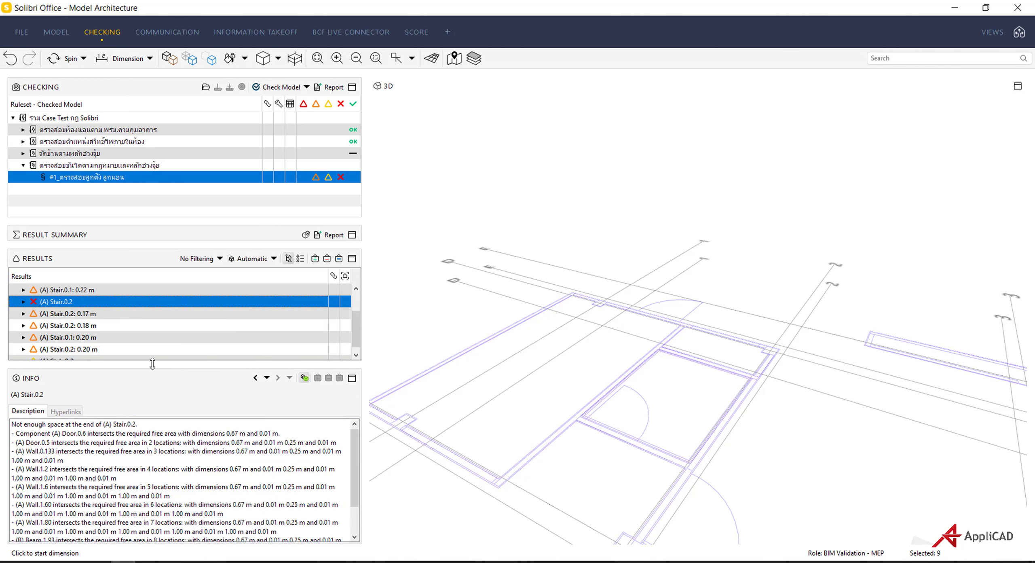
Bring the stair of the "Stair.0.2: 0.17 m" issue into the 3D view and examine its treads and description
click(101, 313)
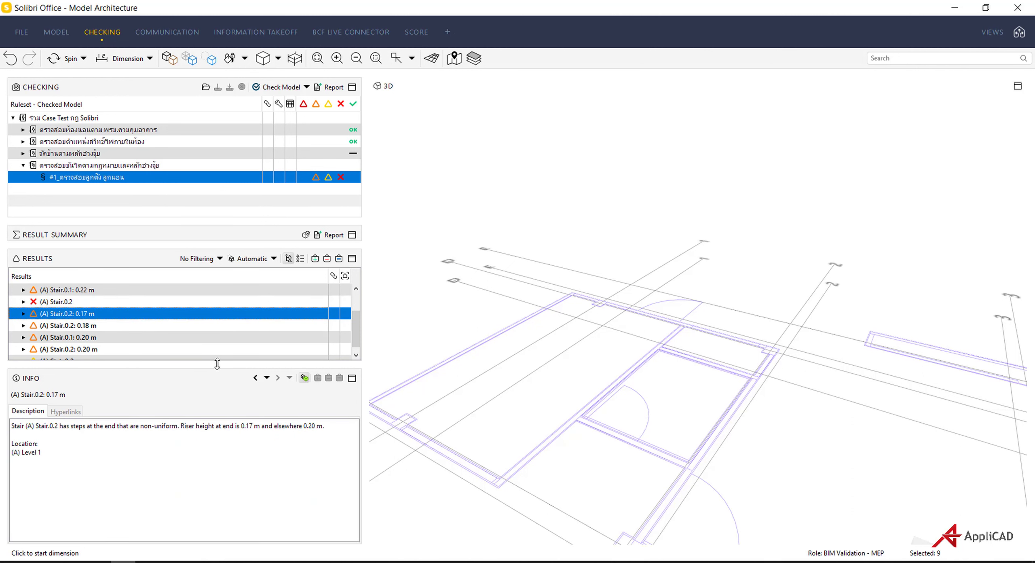
double_click(104, 318)
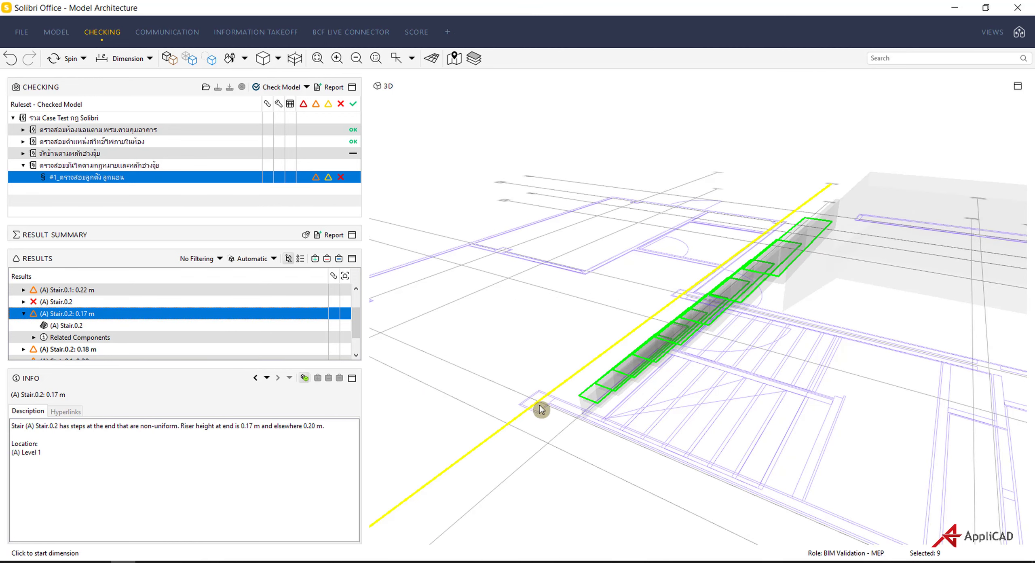
middle_drag(554, 444, 694, 422)
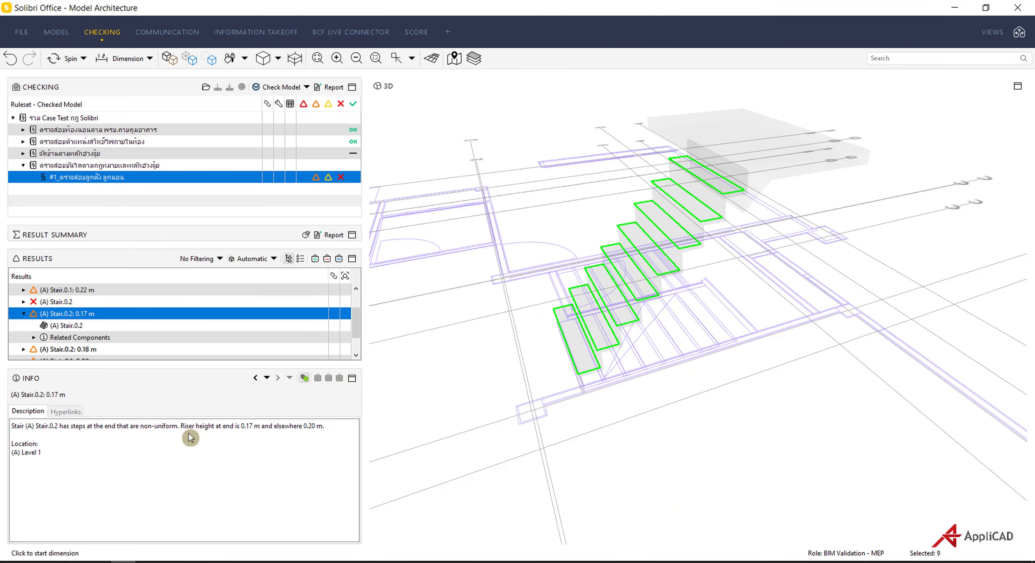
scroll(605, 337, up, 2)
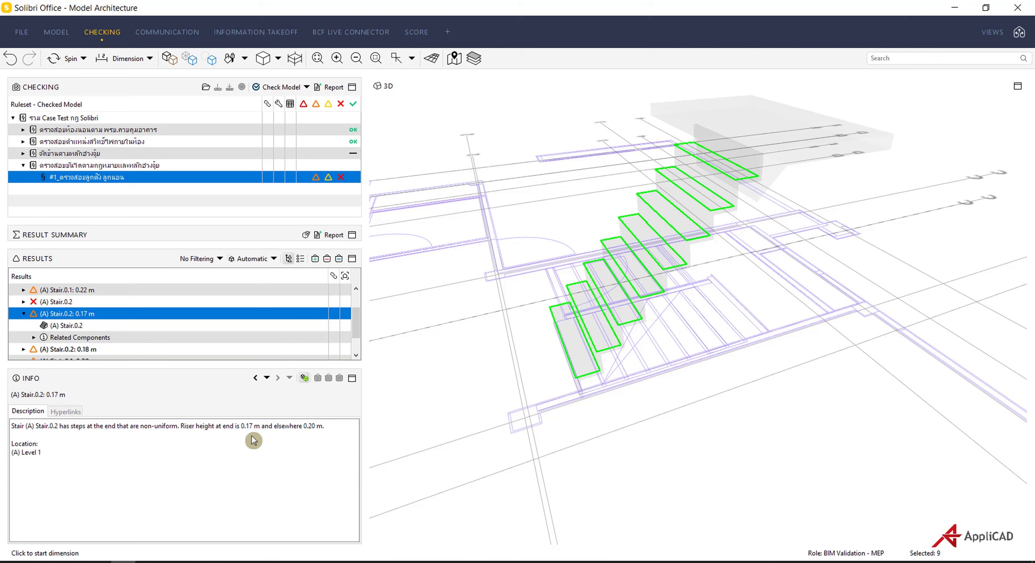
Review the riser and tread limits in the parameters of rule "#1_ตรวจสอบลูกตั้ง ลูกนอน" without changing them
right_click(148, 176)
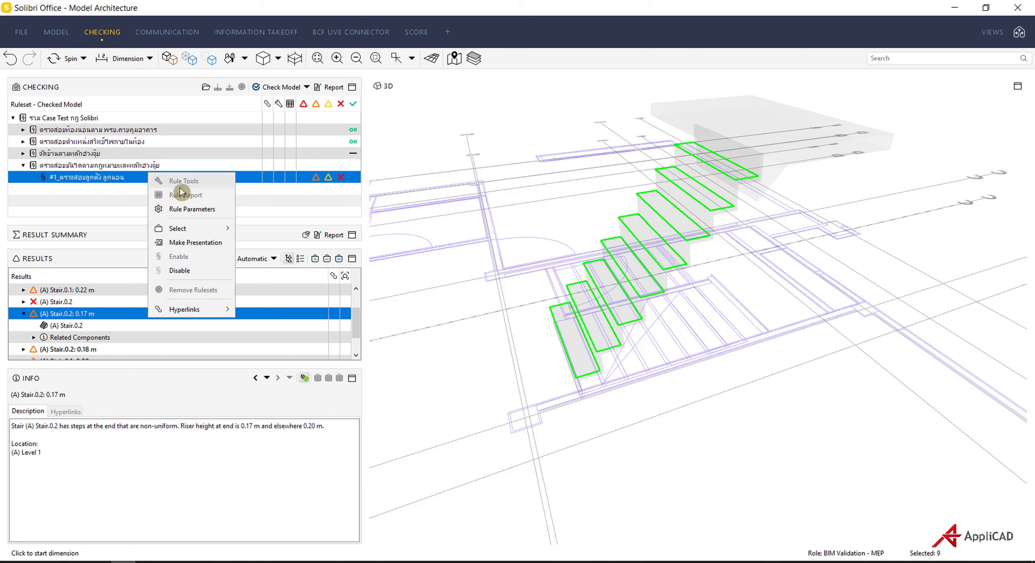
right_click(120, 178)
click(170, 212)
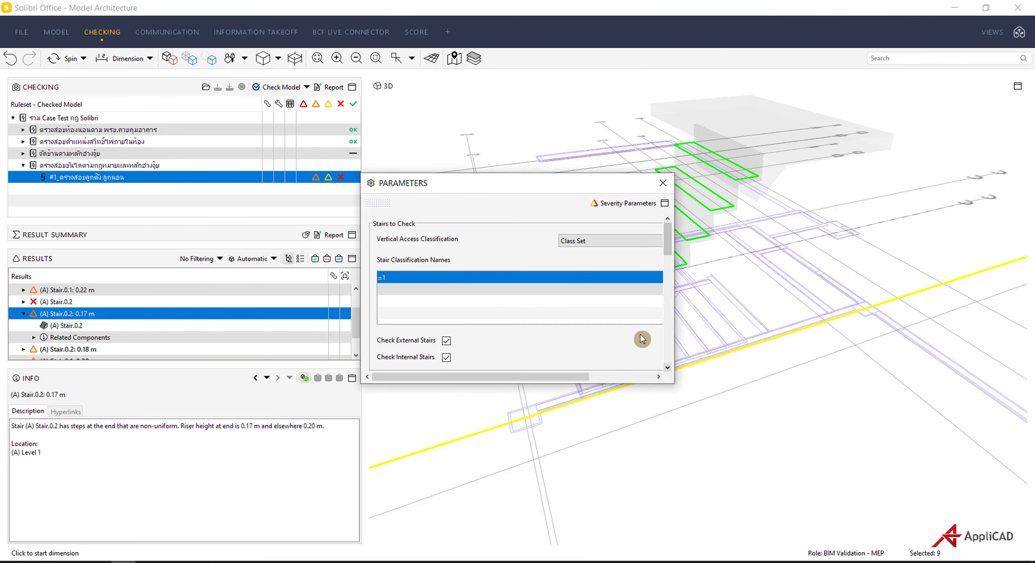
drag(667, 385, 667, 555)
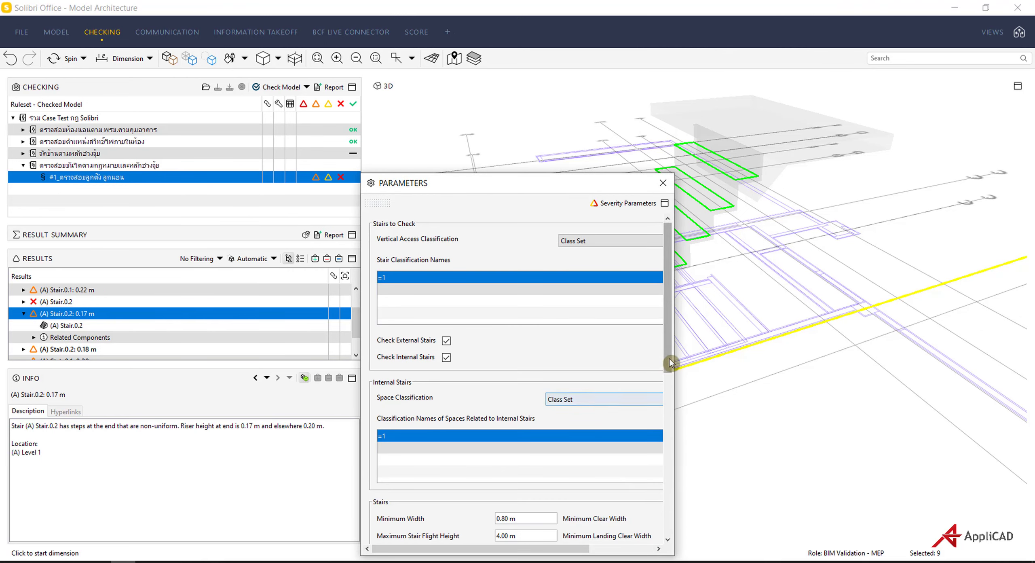
drag(668, 358, 659, 458)
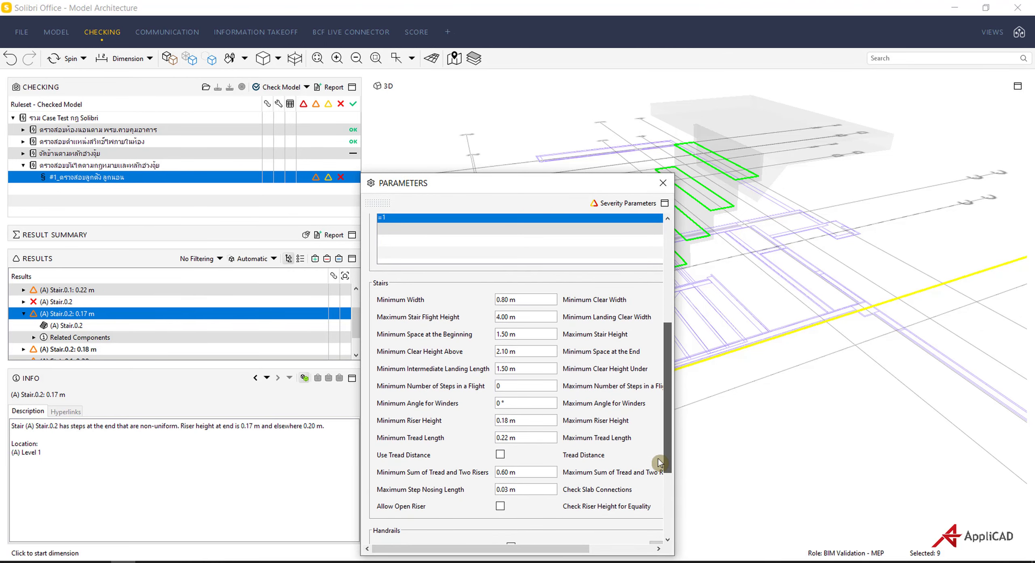
drag(532, 550, 539, 549)
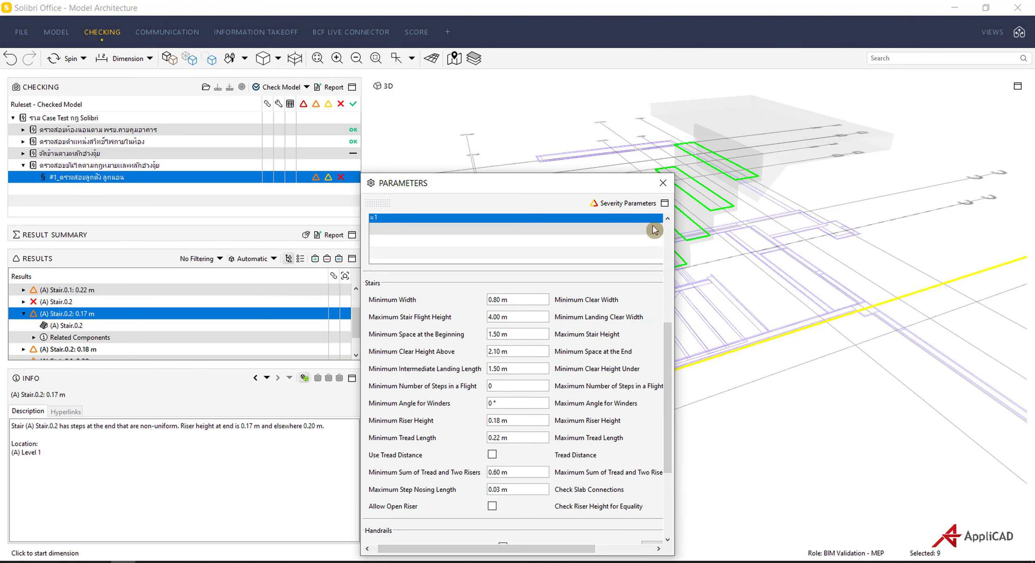
click(663, 183)
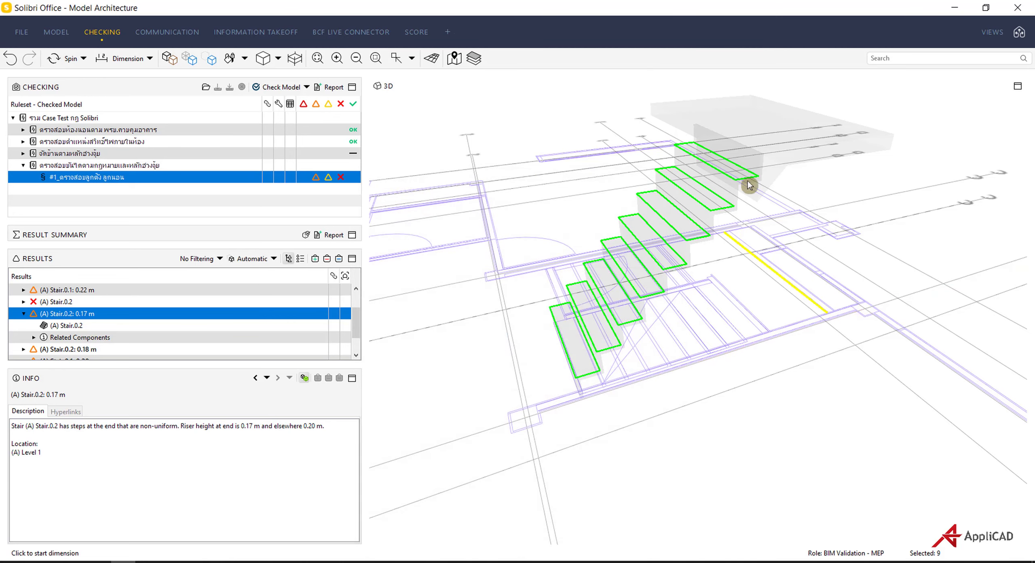
Dimension the plane-to-plane distance from the top tread of Stair.0.2 to the adjoining slab
scroll(741, 178, up, 5)
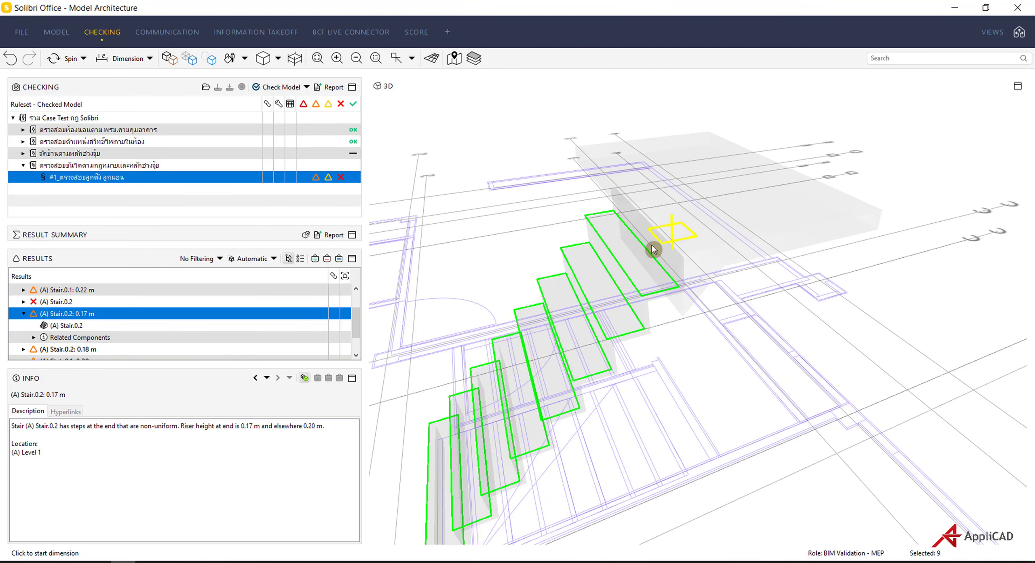
click(629, 269)
click(672, 229)
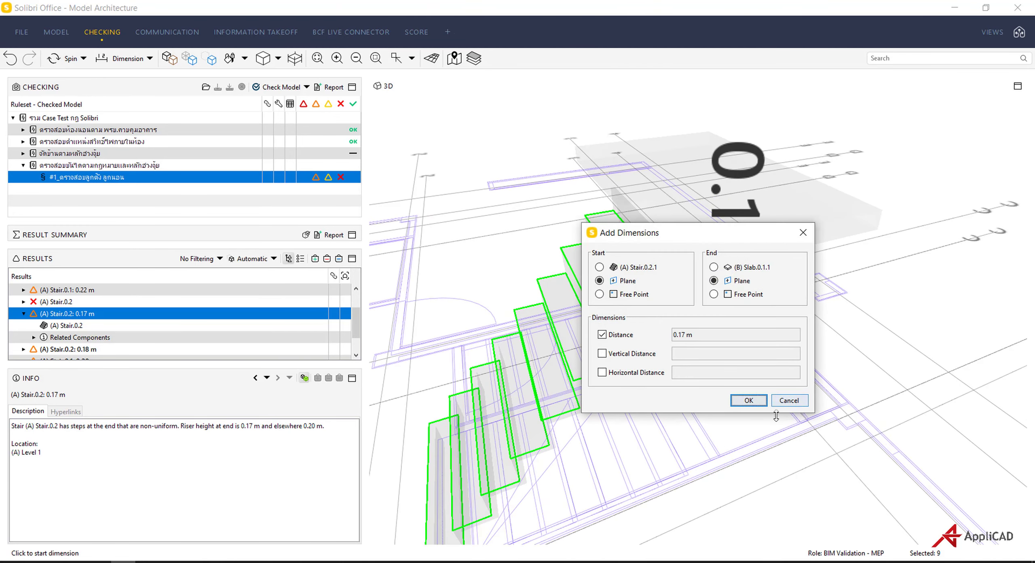
click(749, 400)
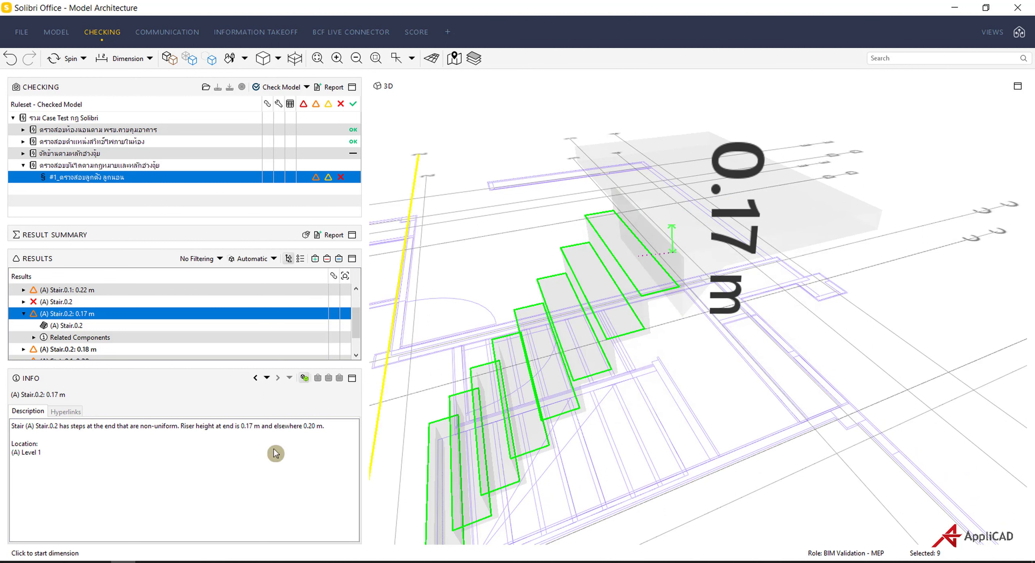